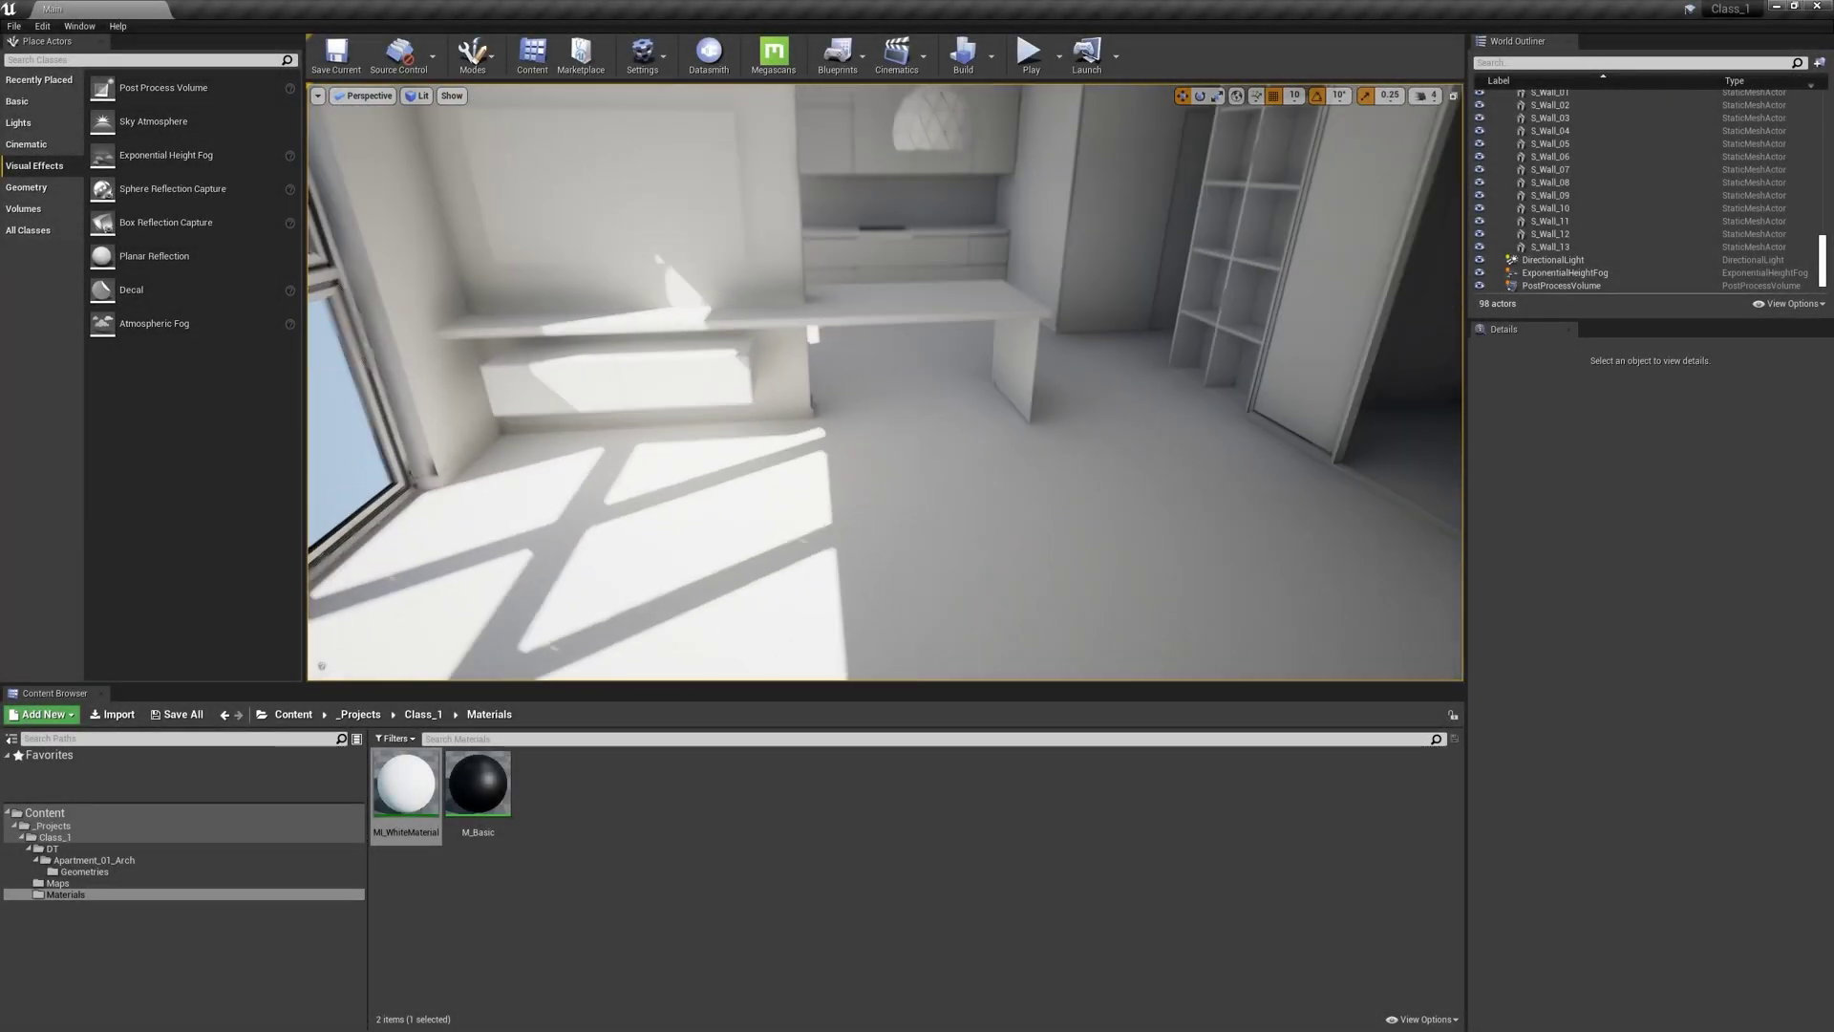
Step: Select all five sliding door actors, S_SlidingDoor_01 through S_SlidingDoor_007, and focus the viewport on them
right_drag(884, 440, 1046, 343)
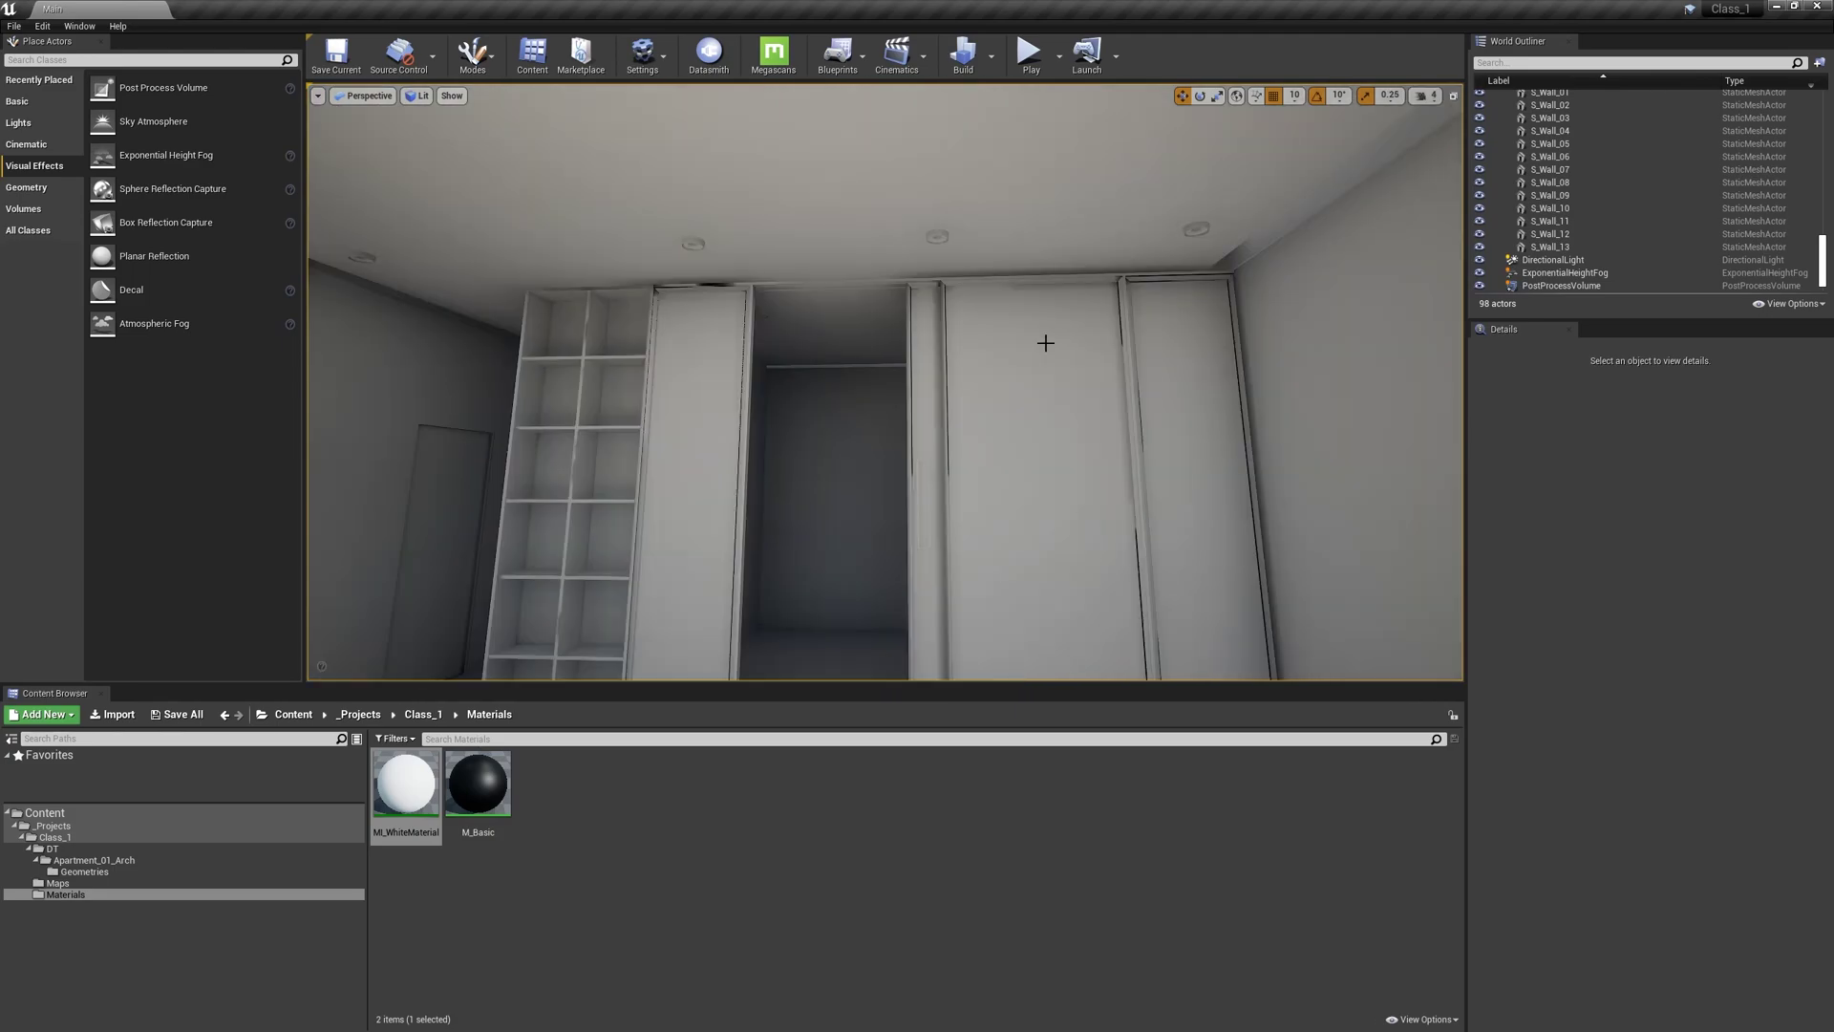
right_drag(1045, 343, 1045, 343)
click(1205, 276)
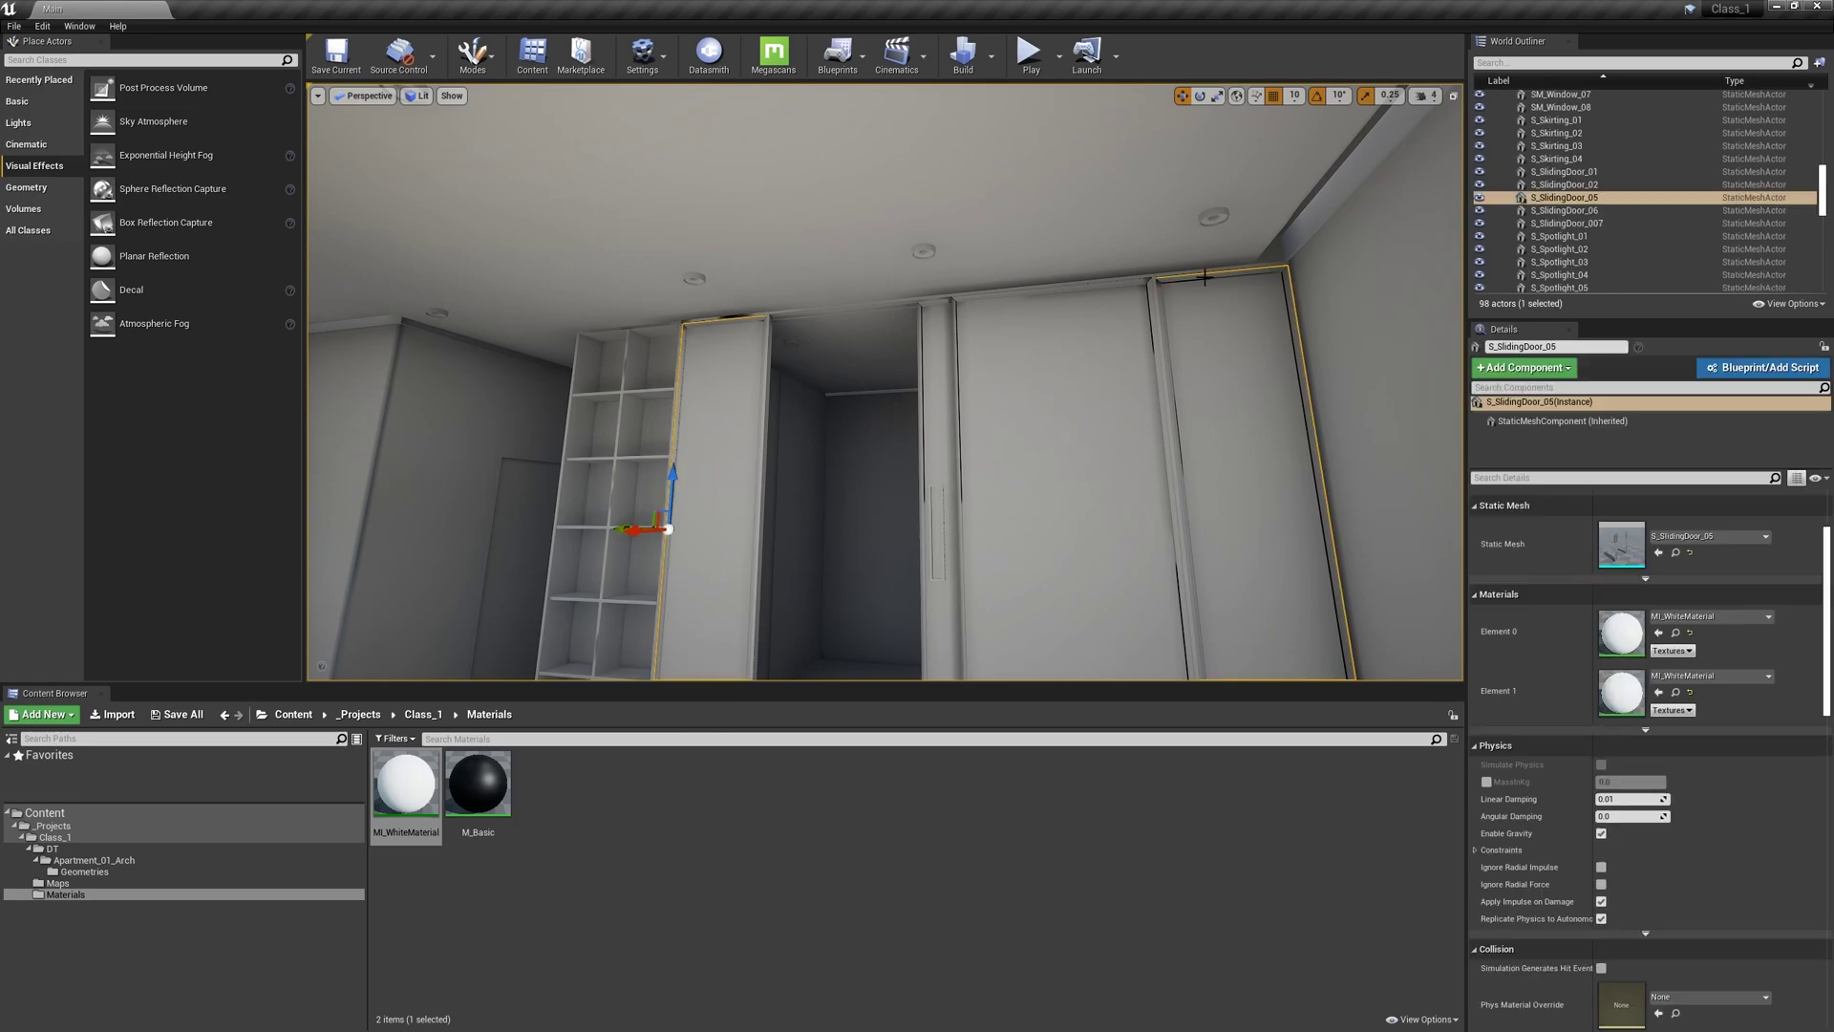
click(1564, 172)
shift+click(1567, 222)
key(f)
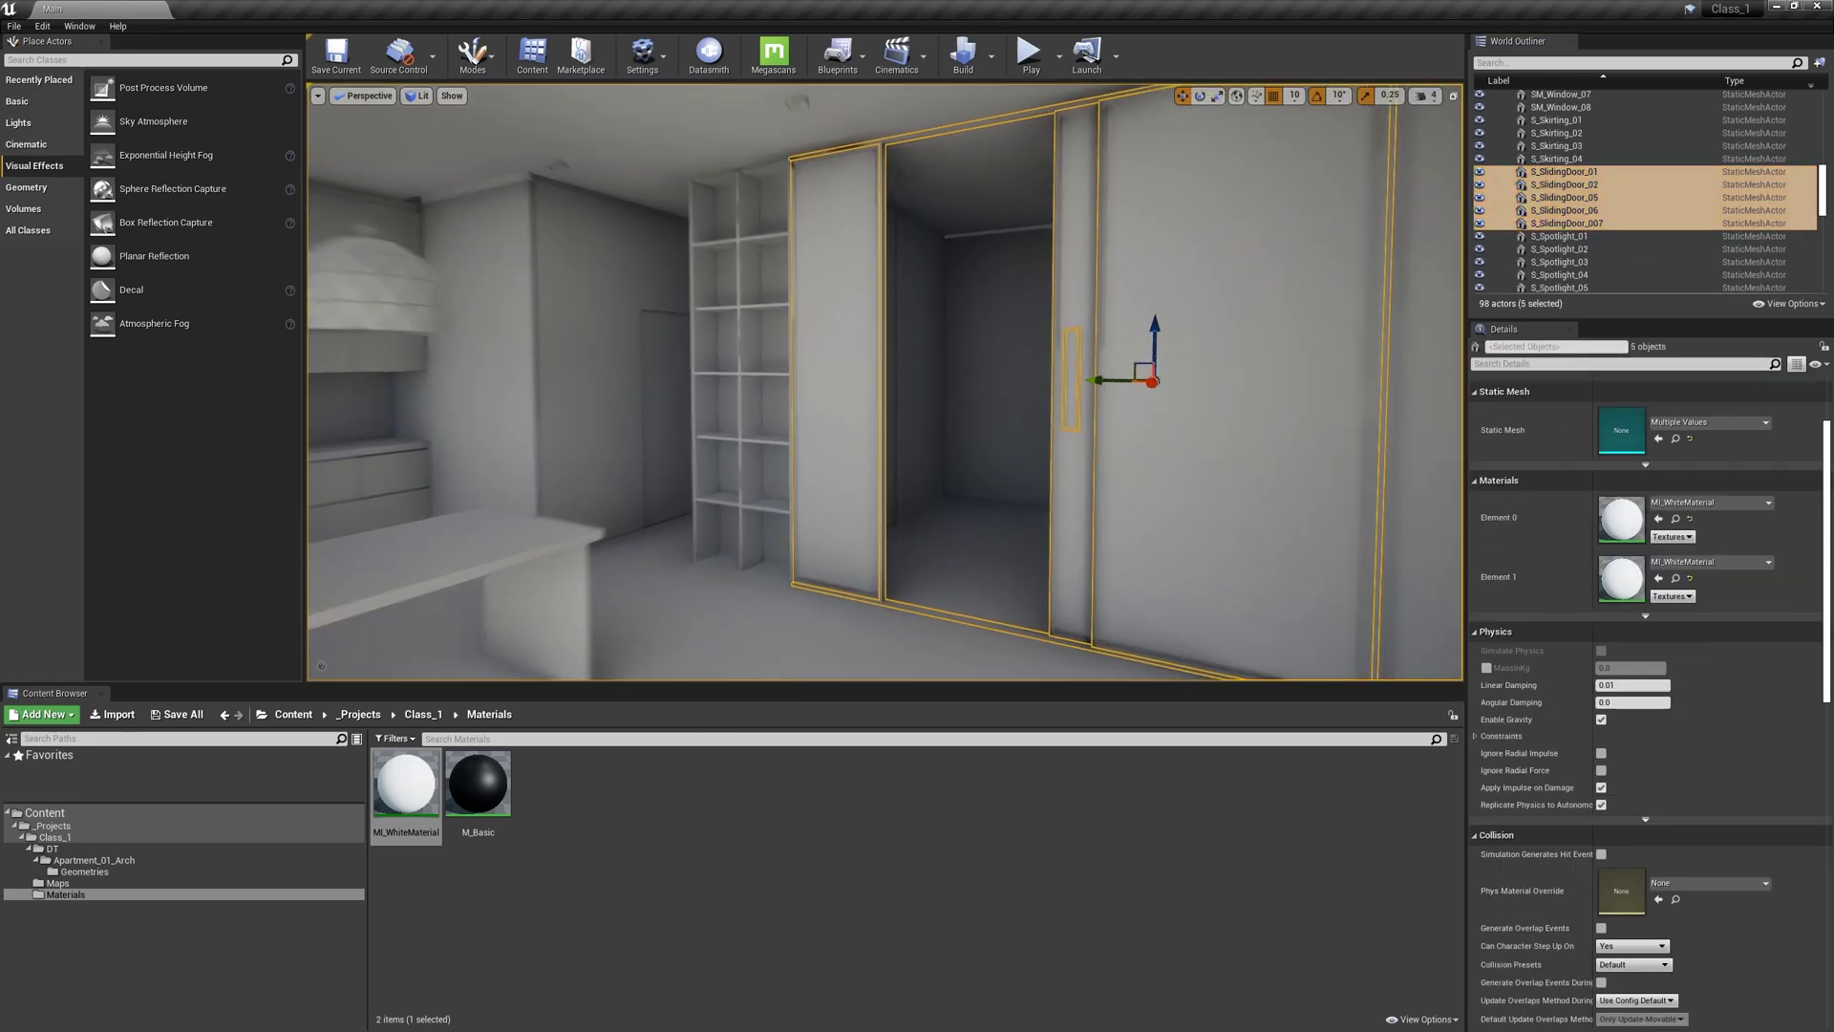
right_drag(1004, 388, 1041, 421)
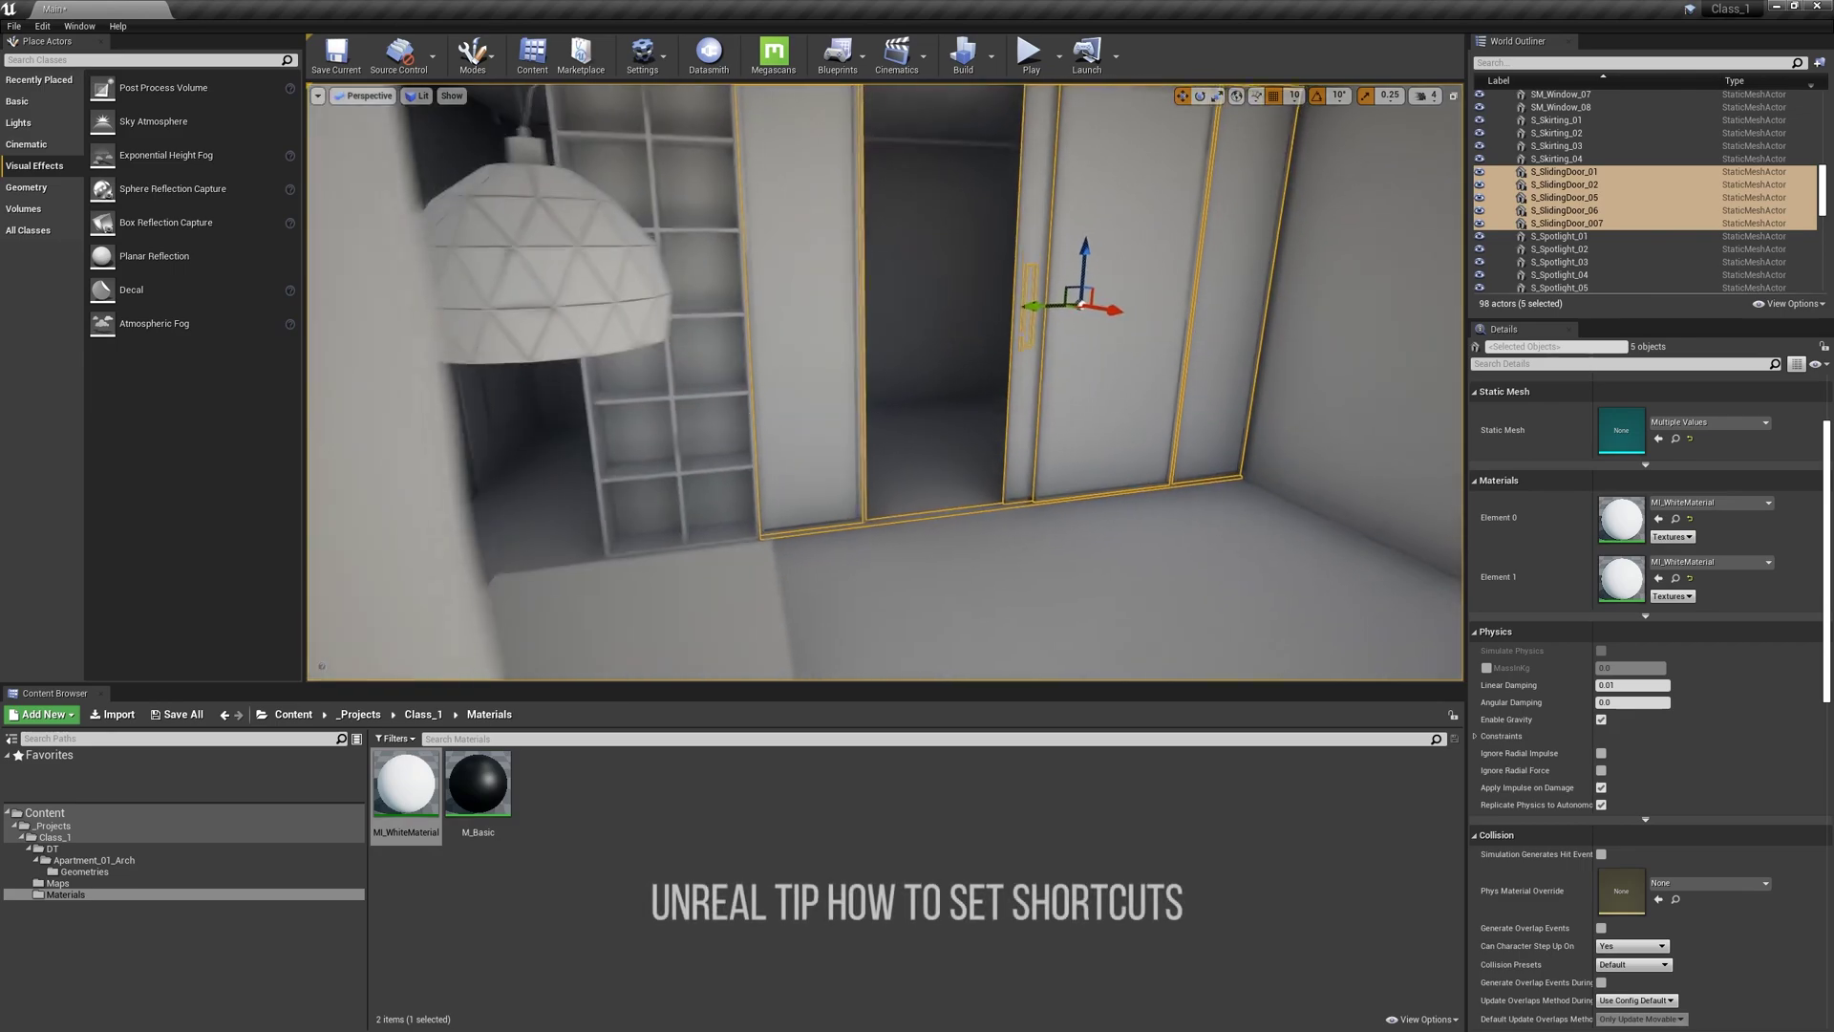
key(f)
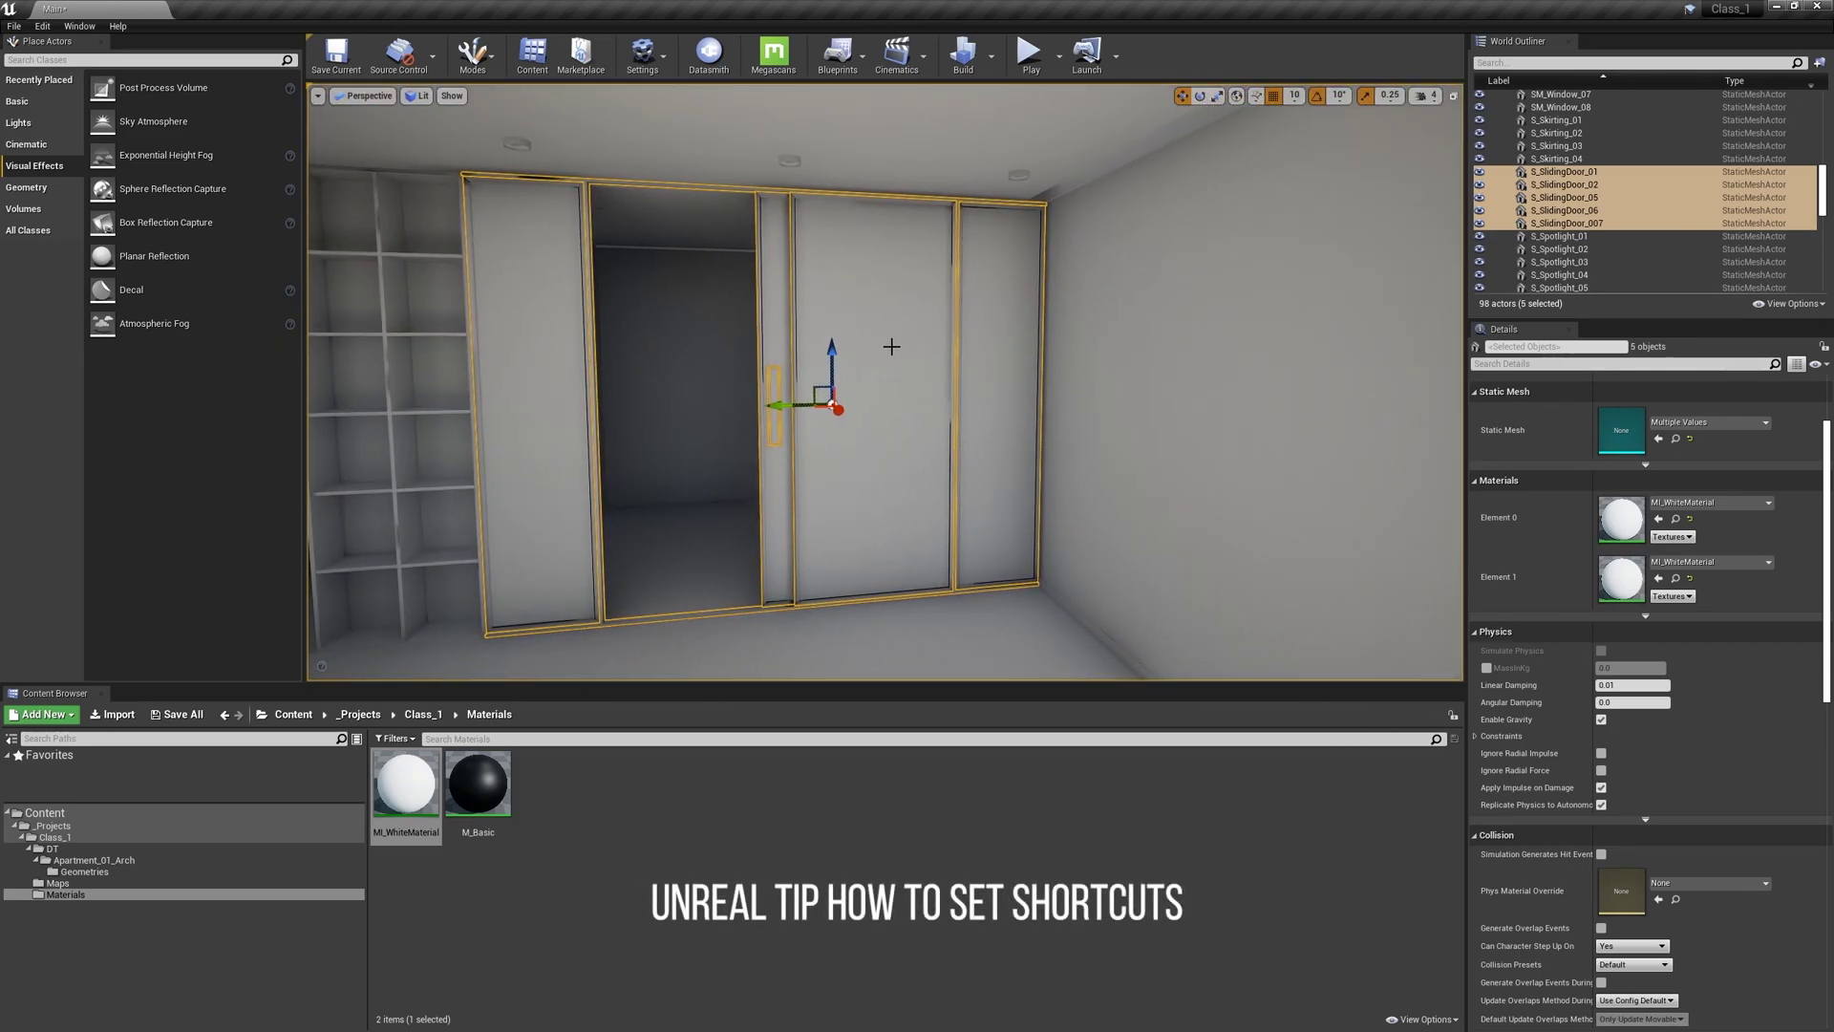
Step: Show only the selected sliding doors and undo it, repeating the isolation and undo once more
key(shift+h)
key(ctrl+z)
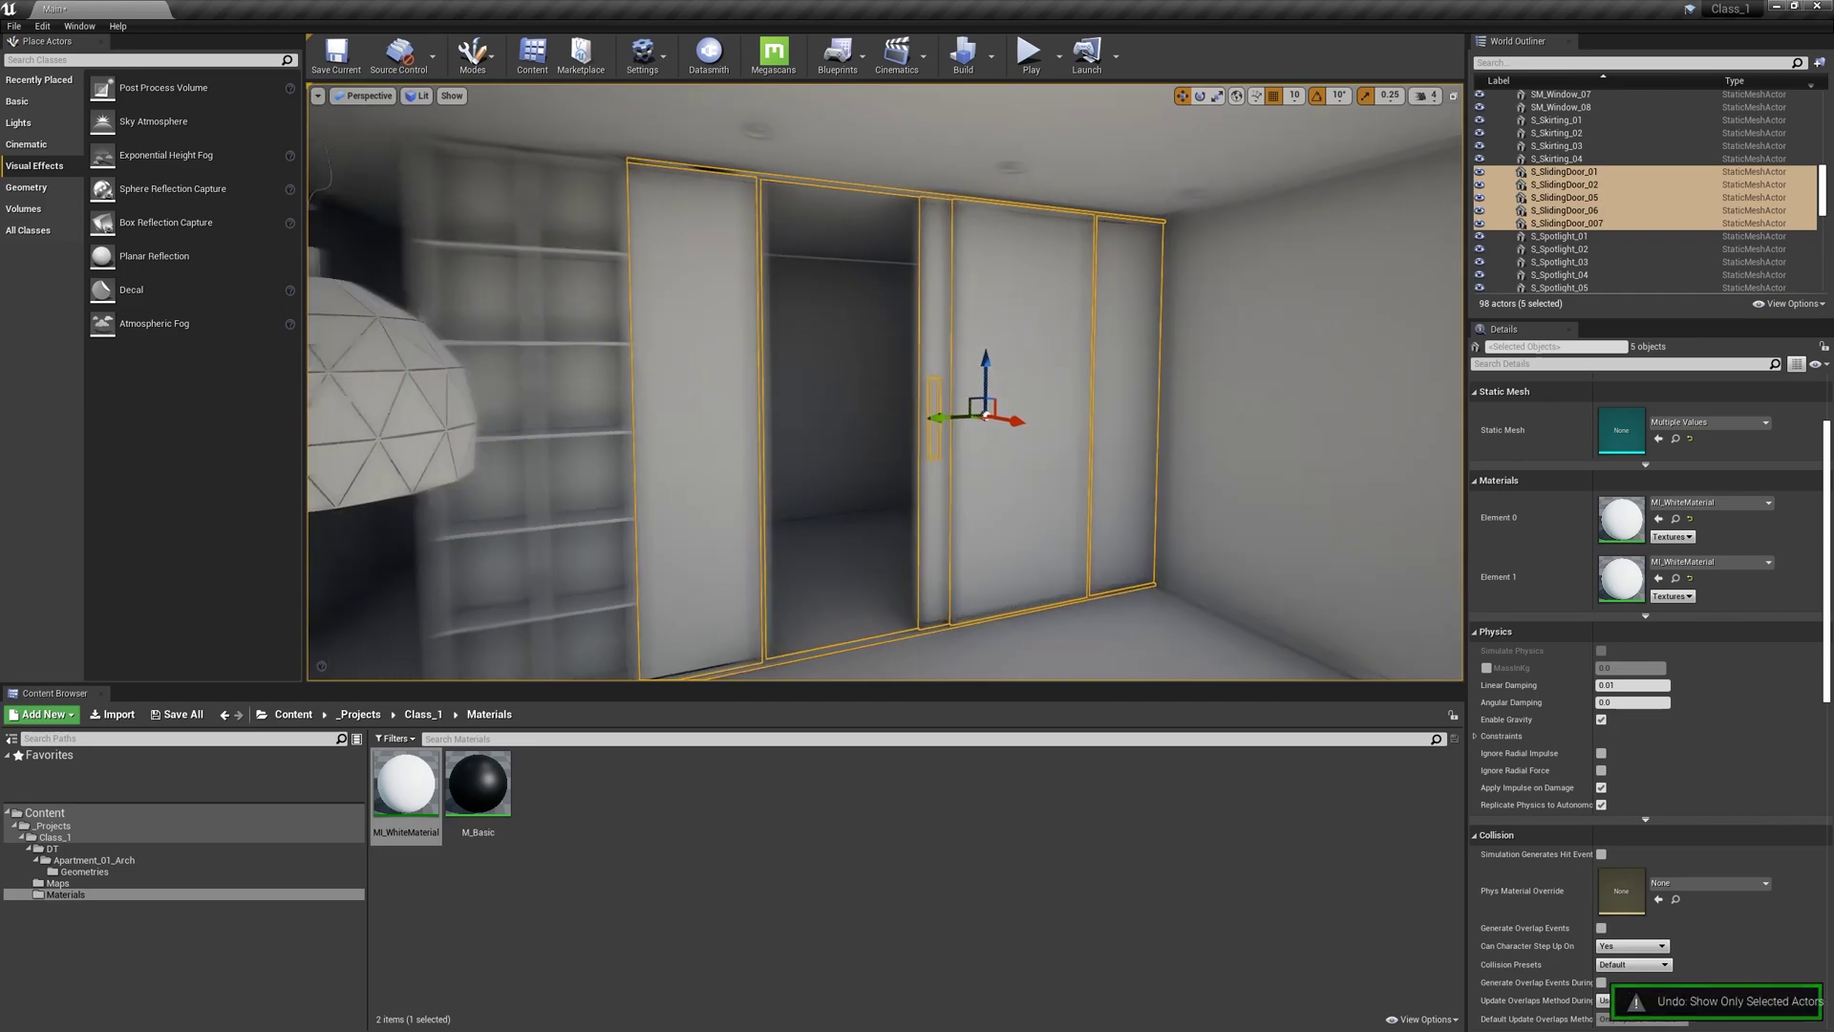
key(shift+h)
key(ctrl+z)
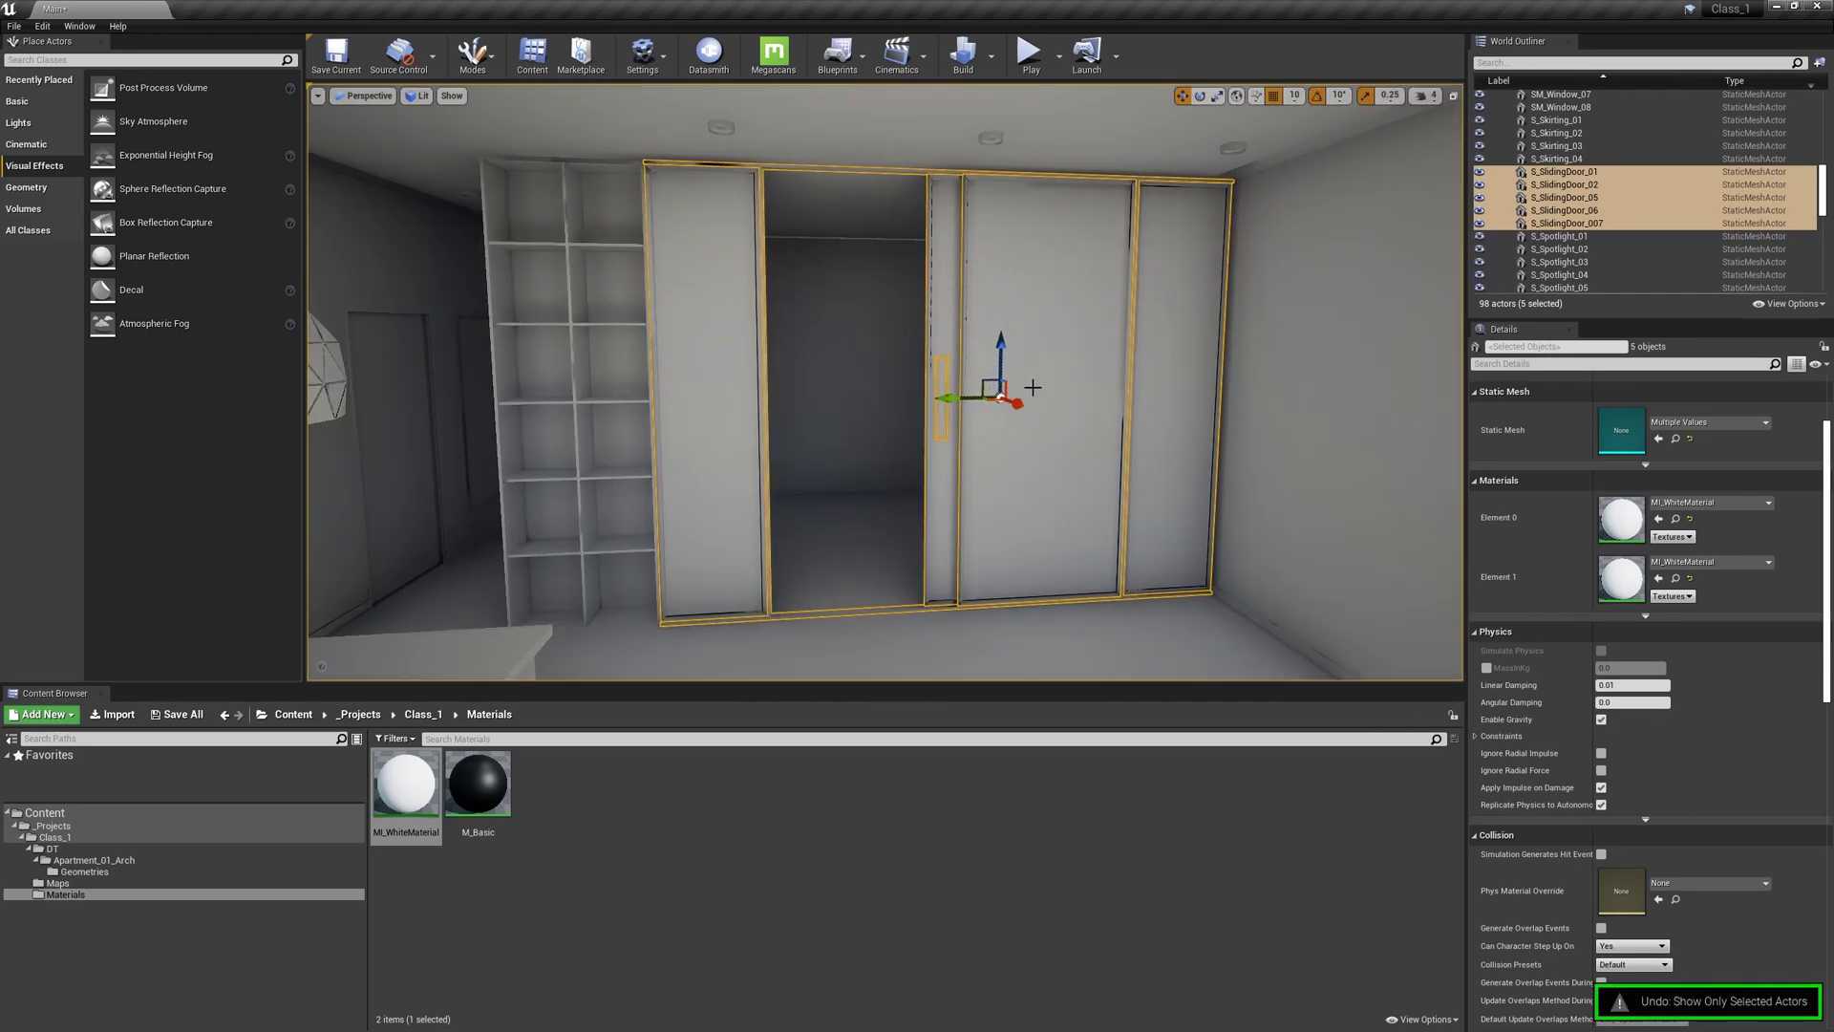
key(f)
right_drag(899, 354, 888, 408)
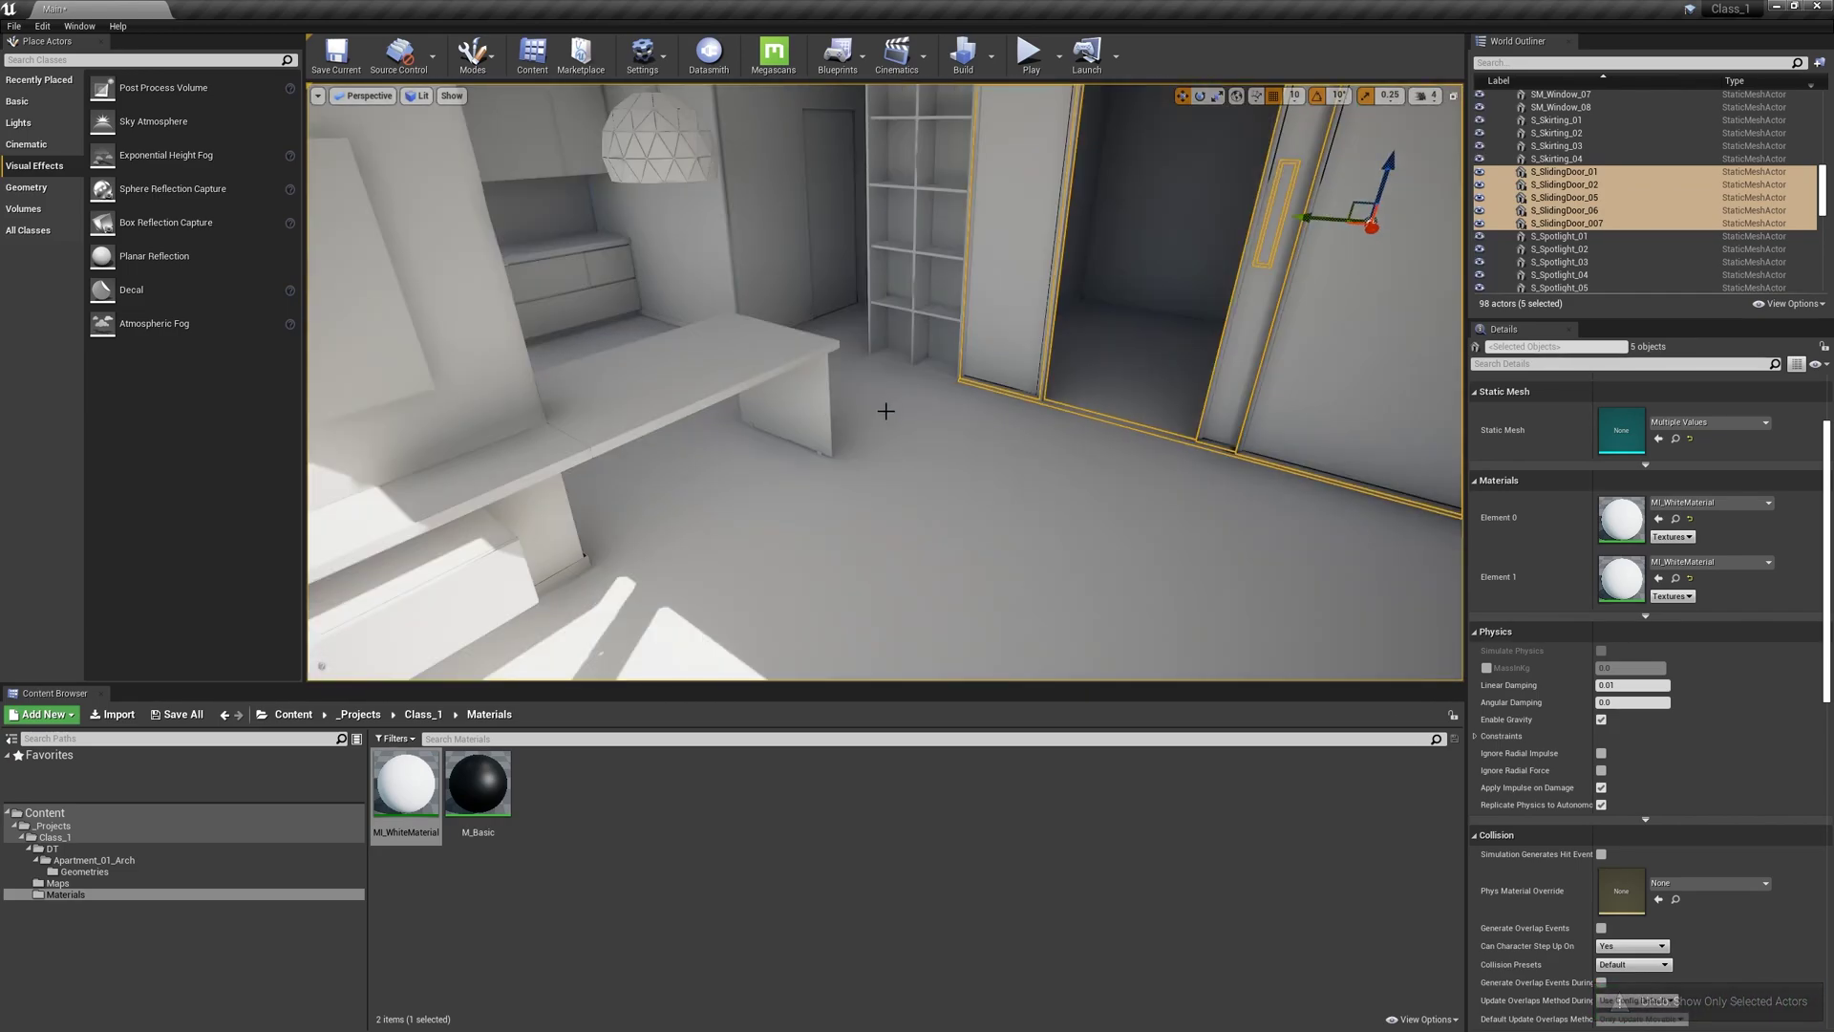
Step: Select the desk top S_TVSet_04 and review the visibility commands and shortcuts available for it
click(815, 401)
right_click(684, 356)
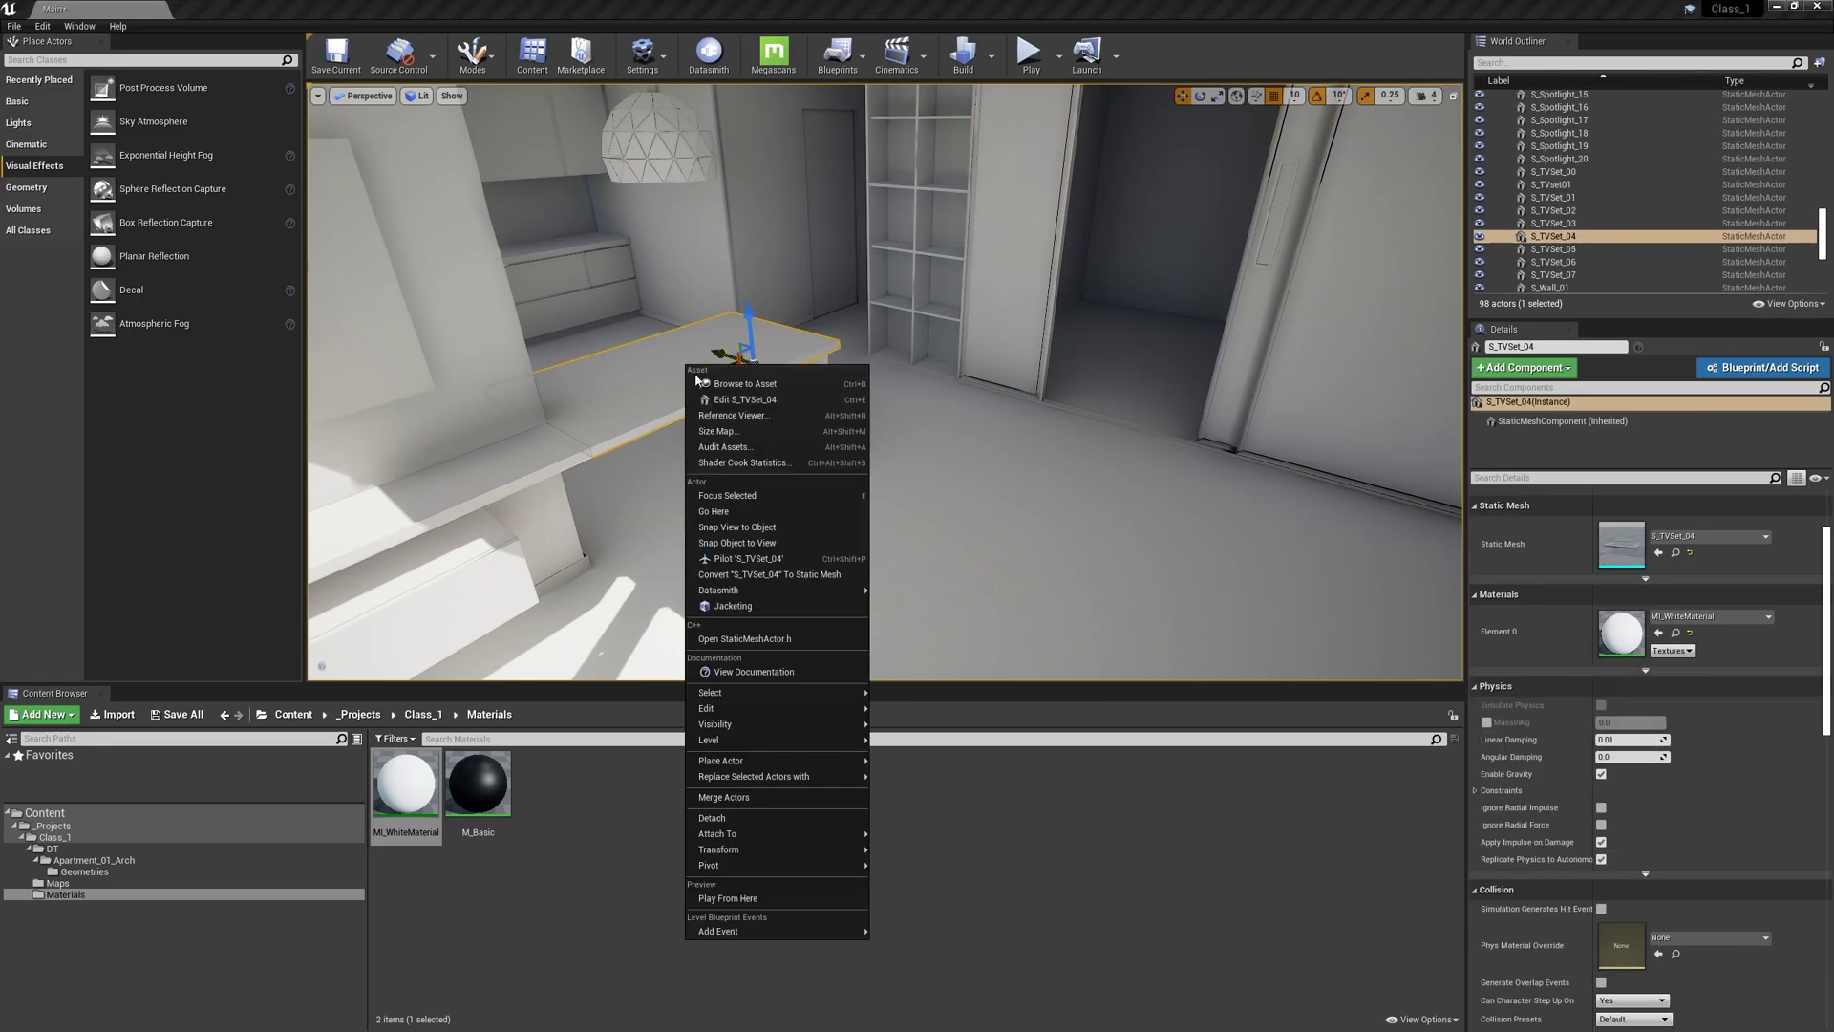
mouse_move(662, 415)
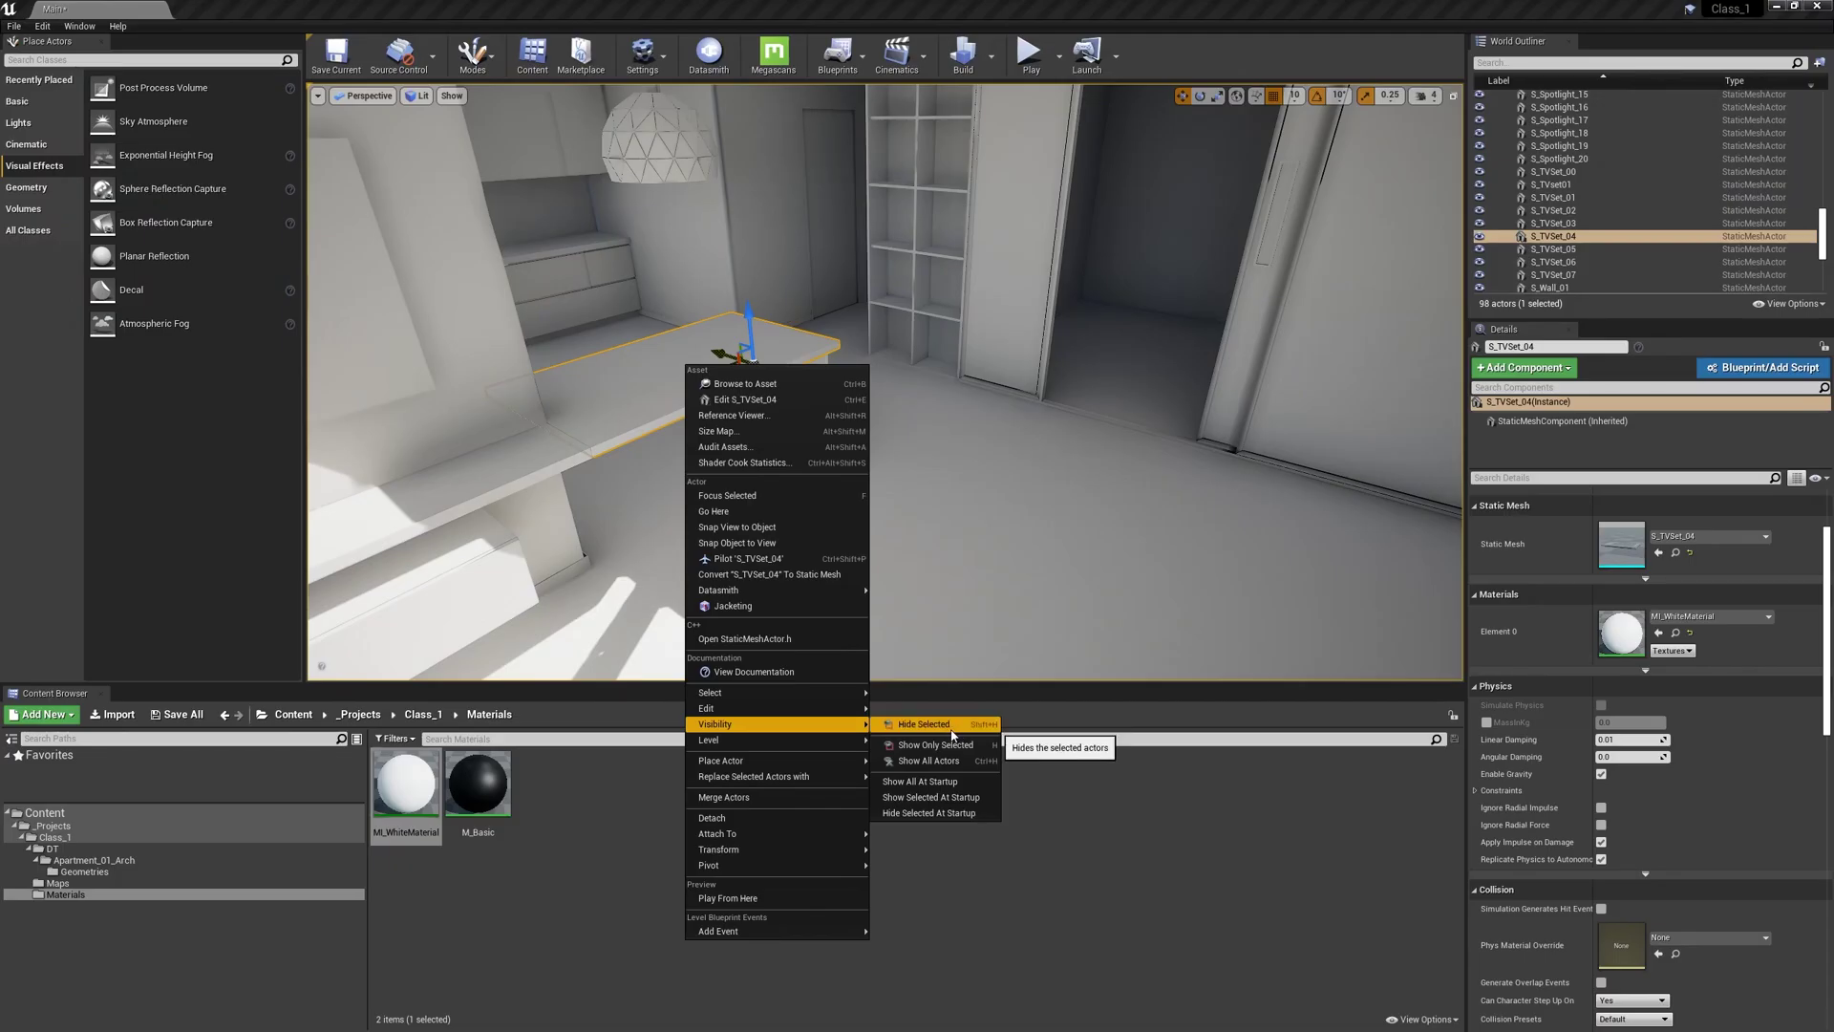
click(1109, 503)
Step: Hide the selected desk top S_TVSet_04 and undo the hiding
right_drag(1023, 458, 917, 459)
key(h)
right_drag(1023, 479, 1118, 479)
right_drag(987, 520, 1078, 563)
key(ctrl+z)
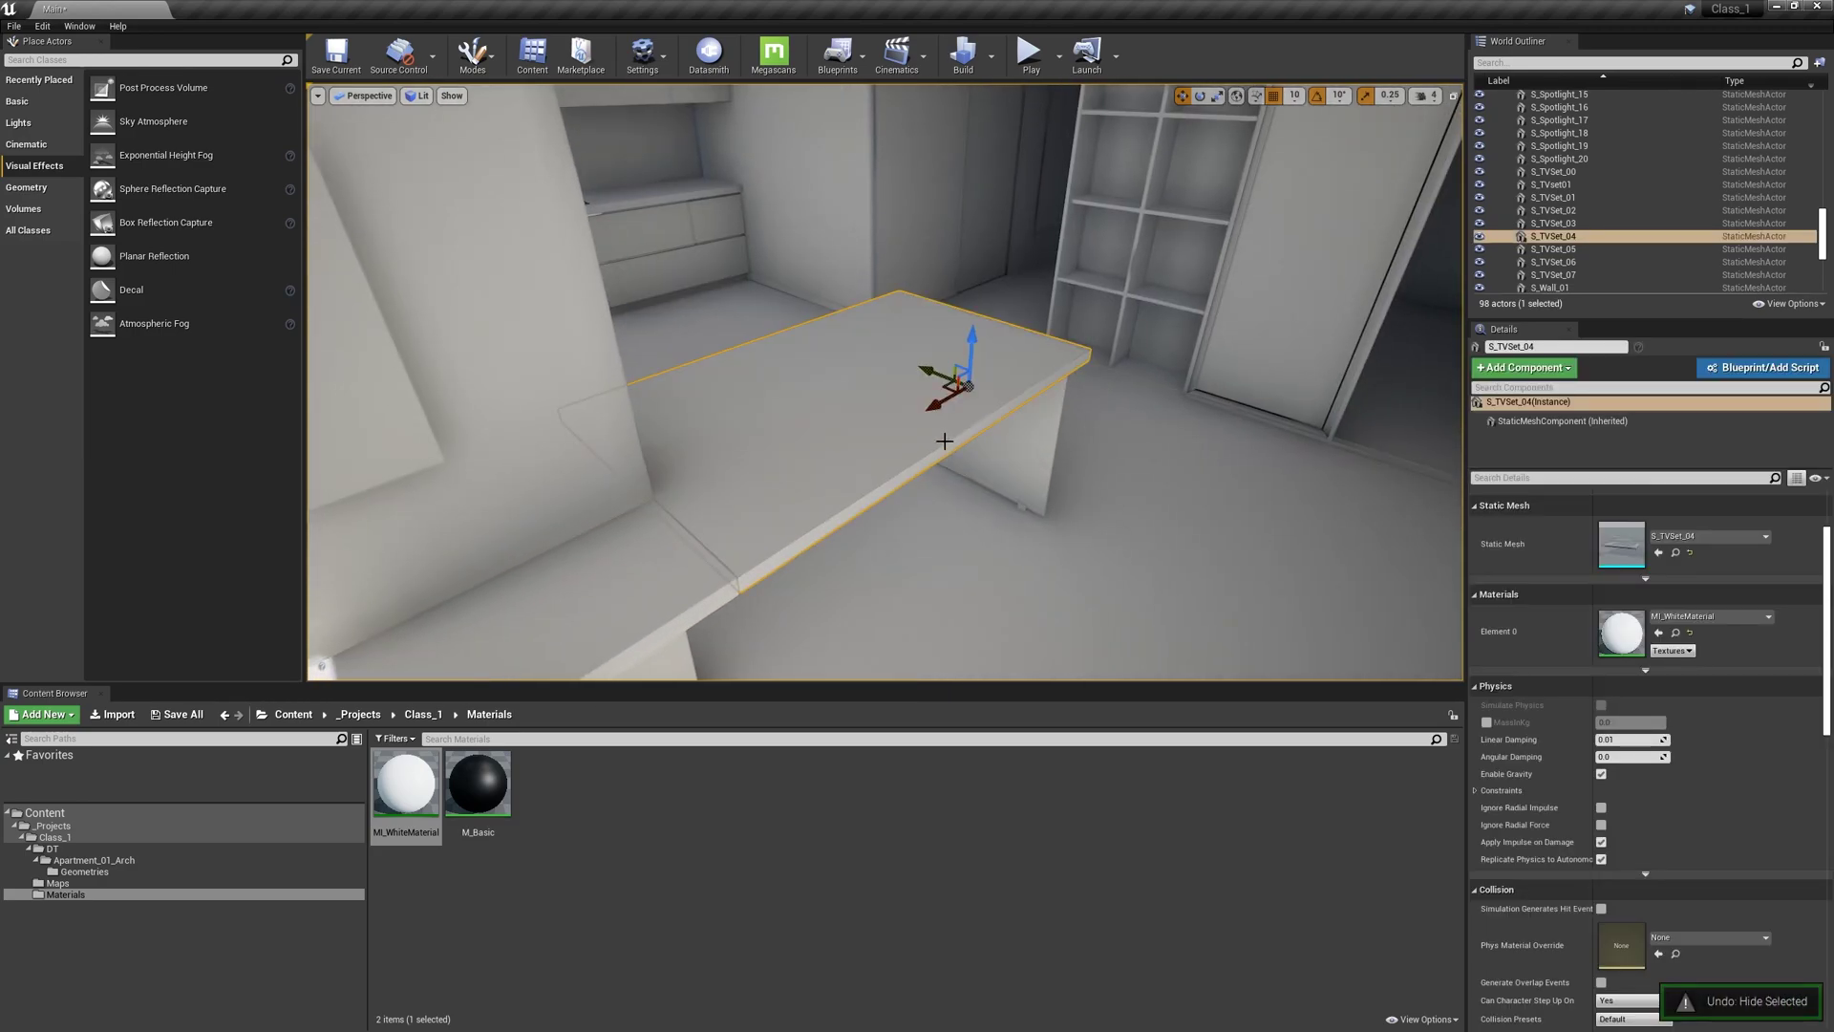
Step: Show only the desk top, bring all hidden actors back and clear the selection
key(shift+h)
right_drag(821, 395, 783, 395)
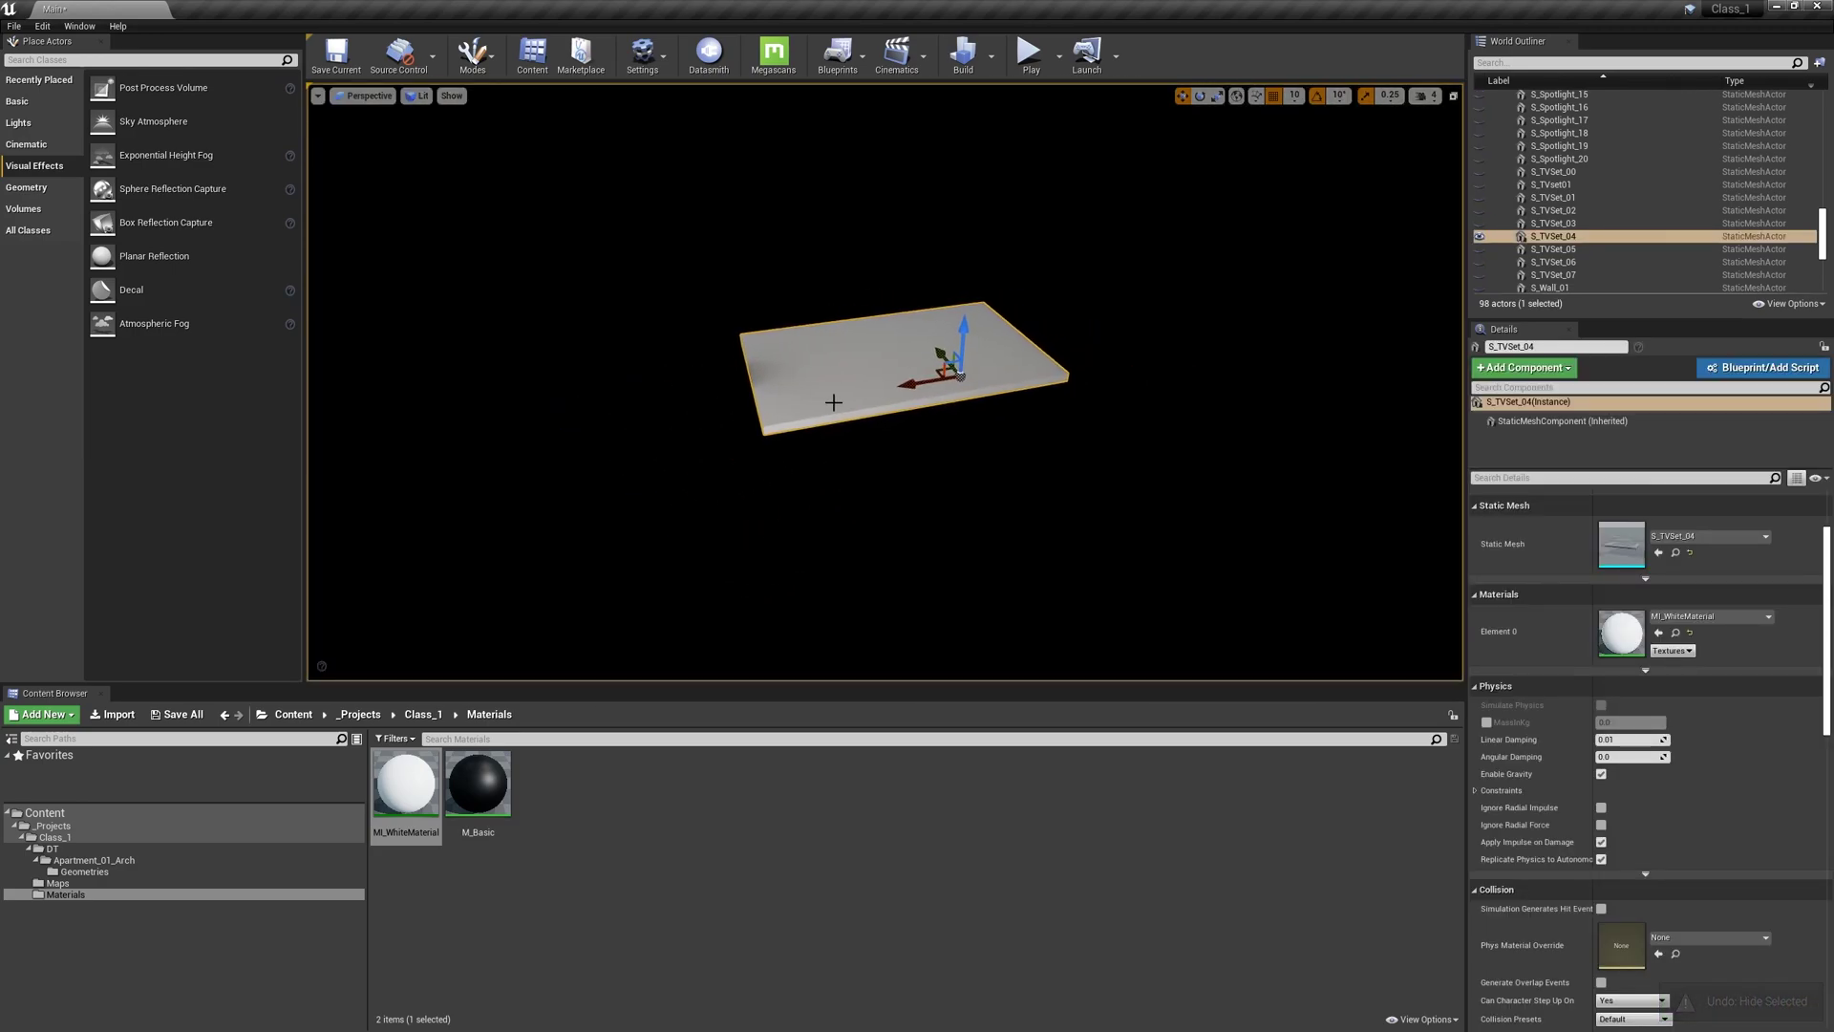
key(ctrl+h)
right_drag(972, 379, 994, 226)
key(Escape)
Step: Open the Editor Preferences and search the settings for "show onl"
click(643, 58)
click(42, 26)
click(42, 25)
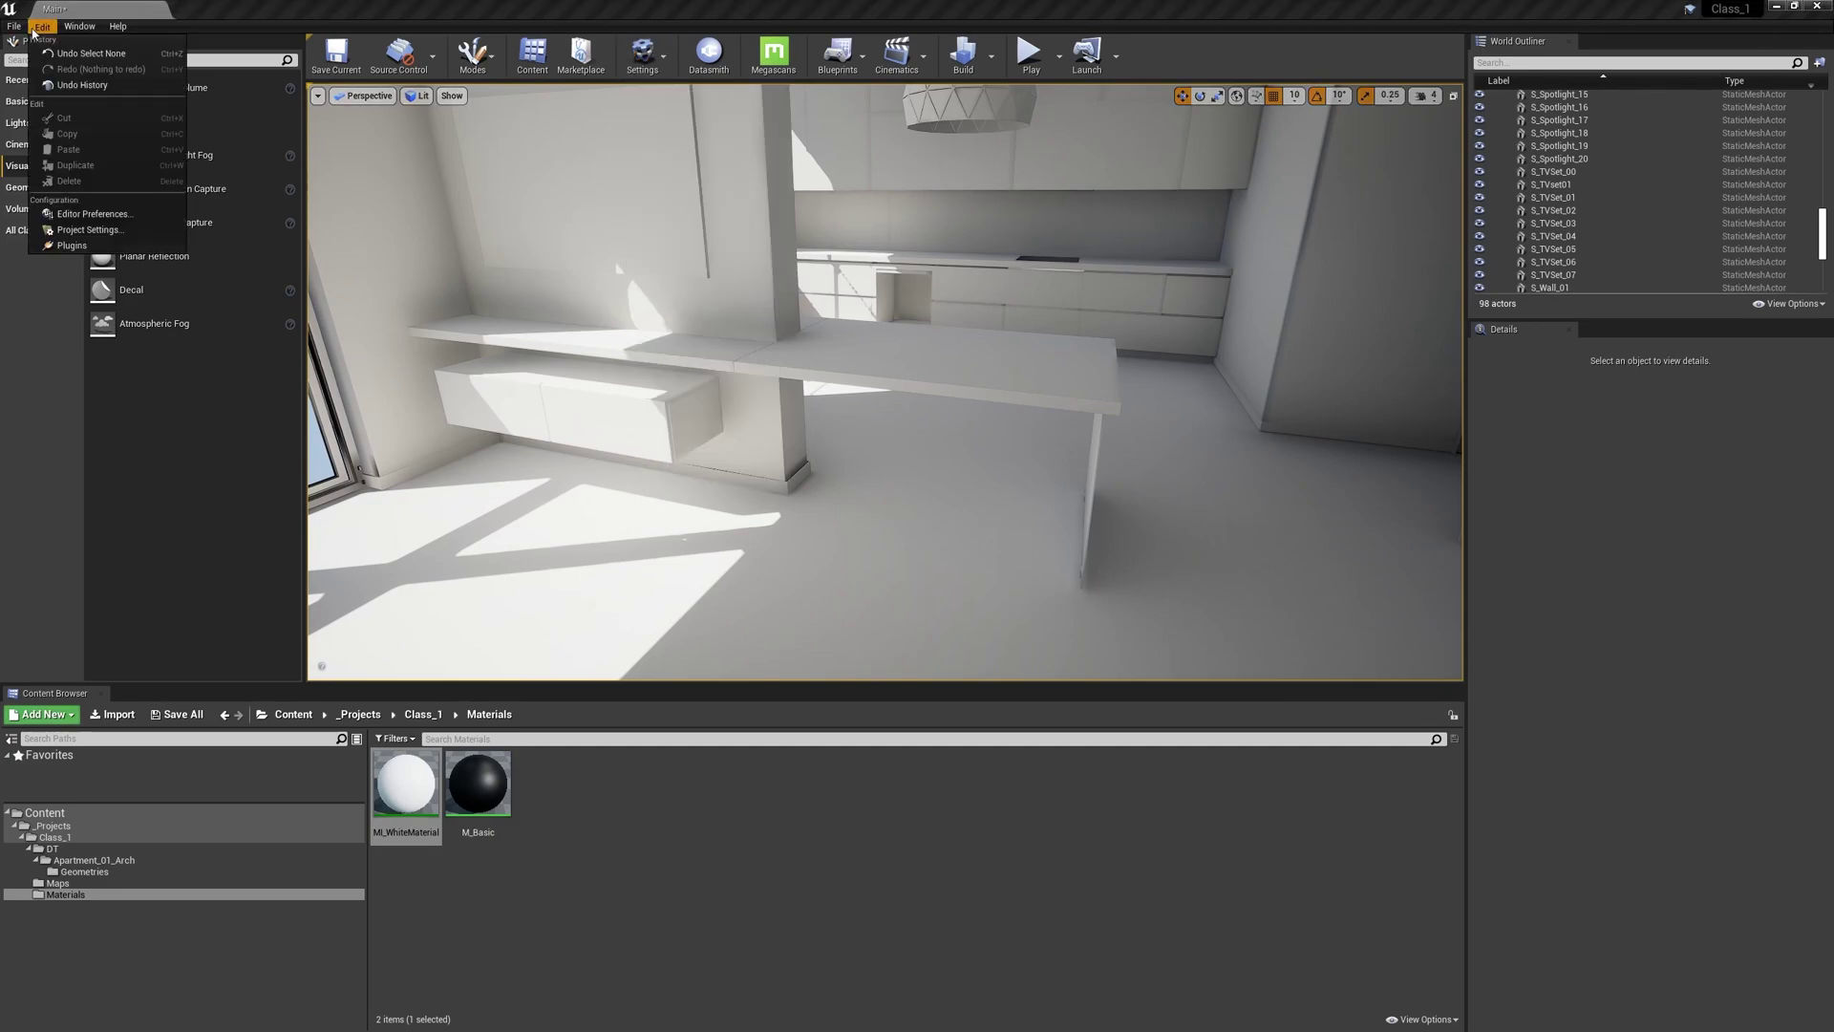
click(98, 217)
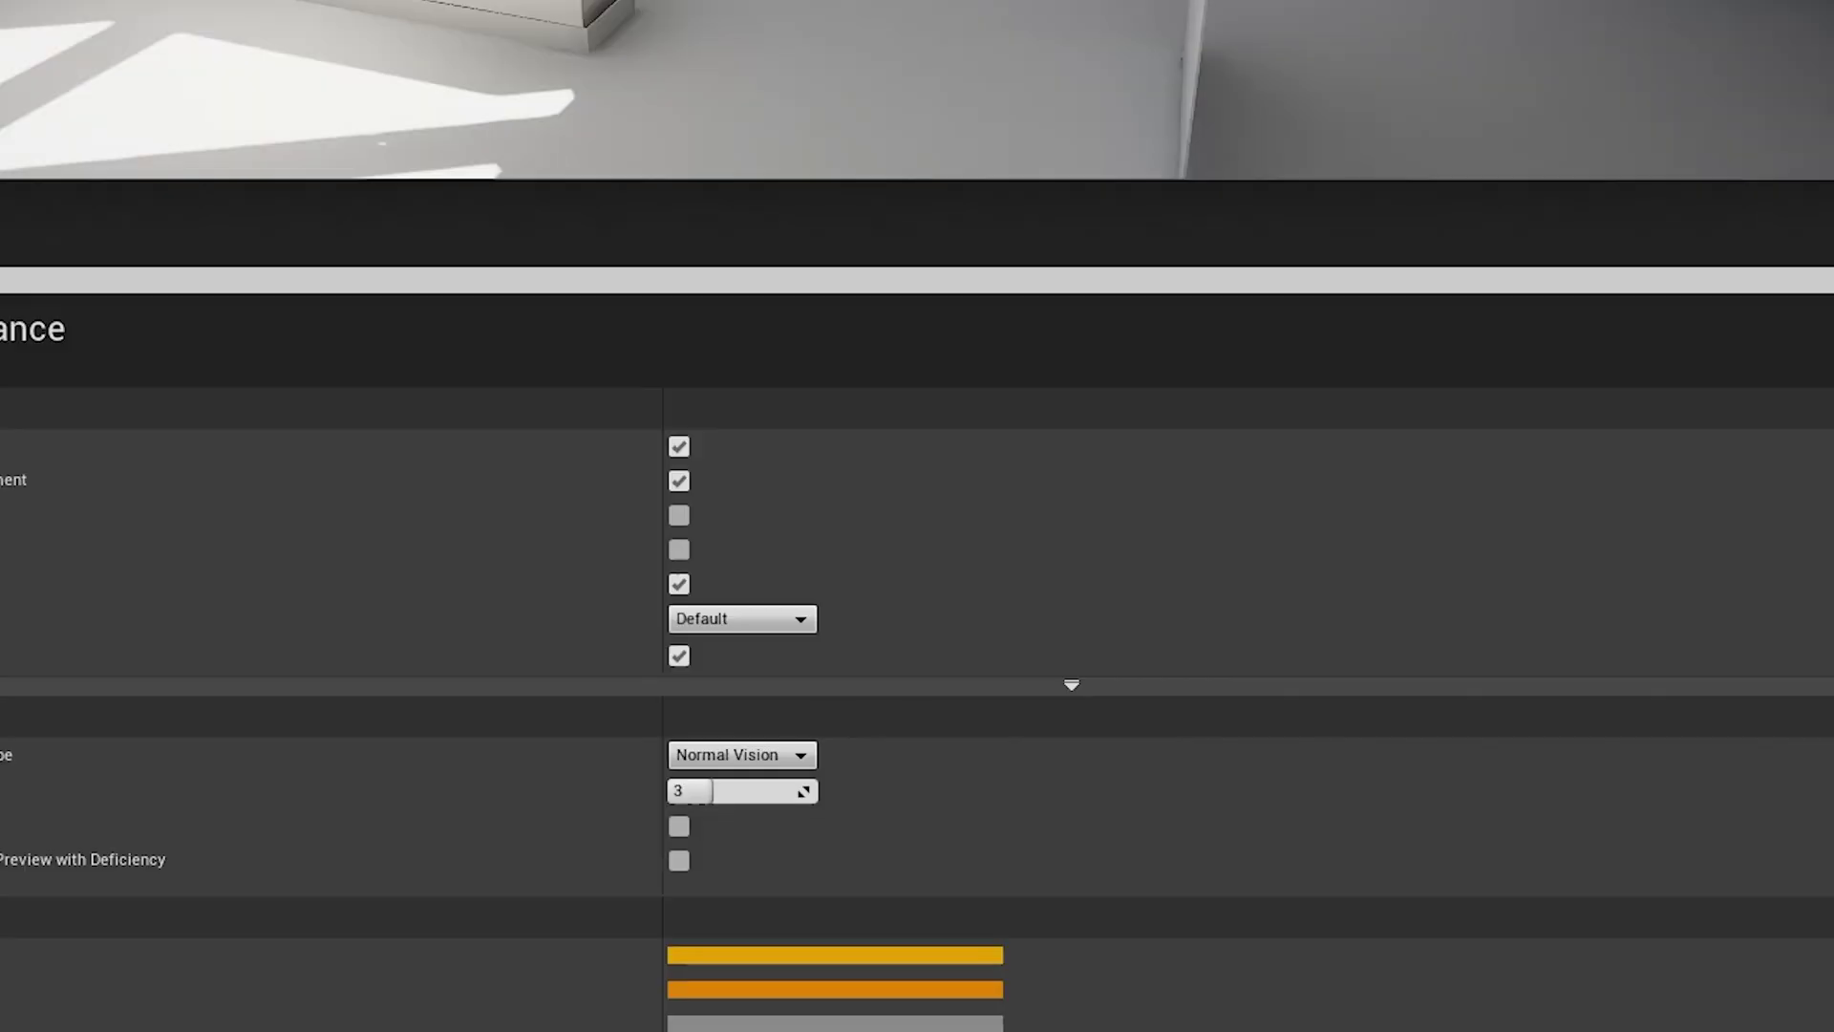
right_click(887, 368)
mouse_move(925, 536)
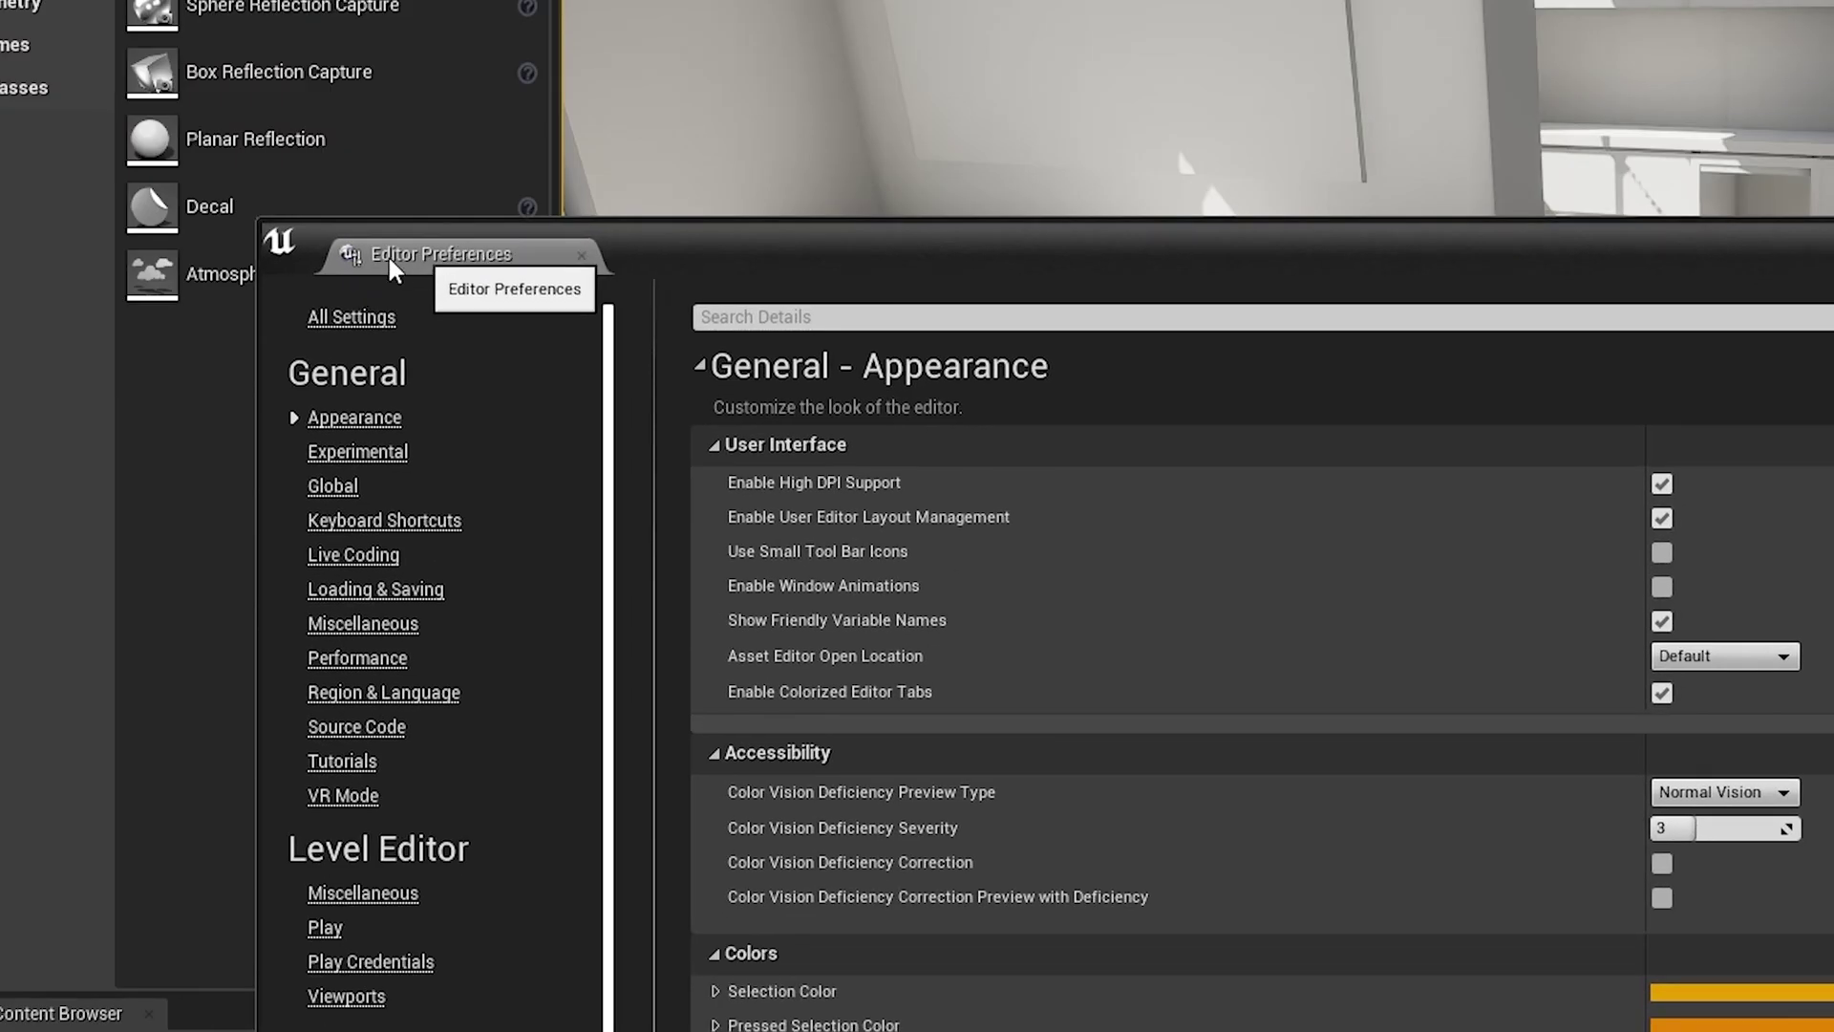
click(863, 323)
text(show onl)
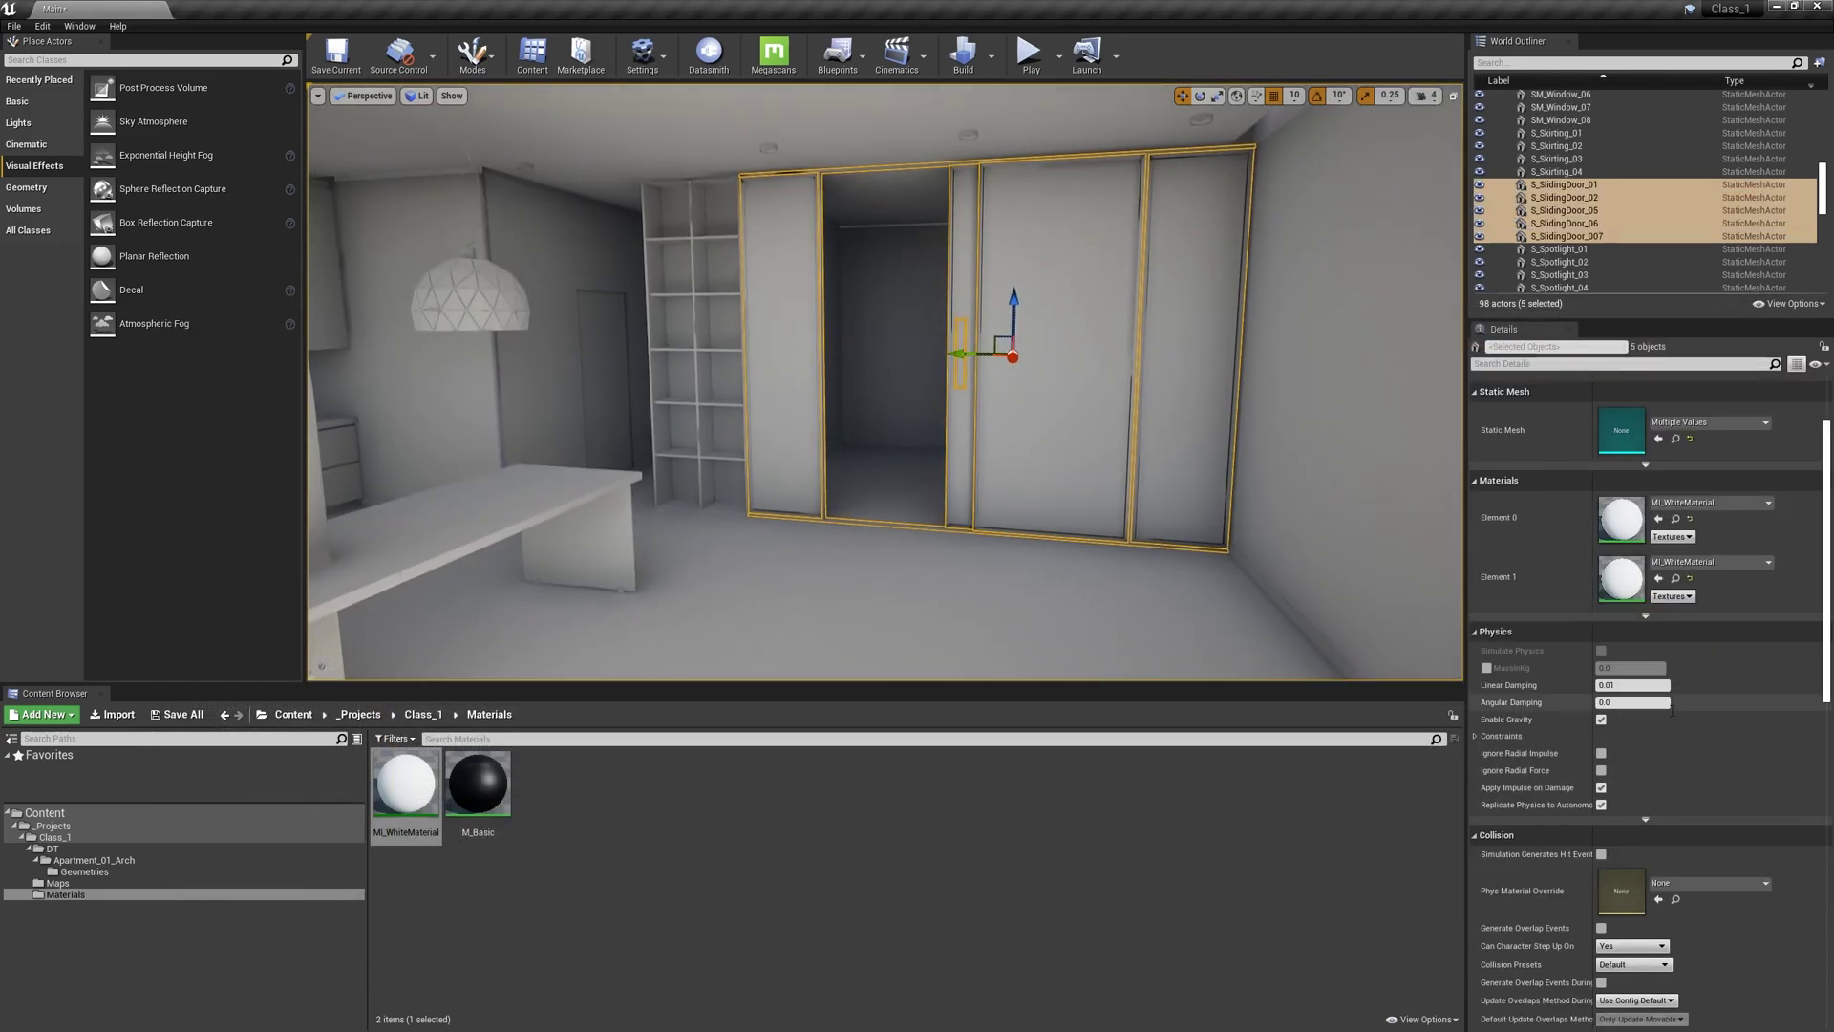
Step: Override the light map resolution with 256 on the five selected sliding doors and with 512 on the ceiling S_Ceiling_01
click(1487, 683)
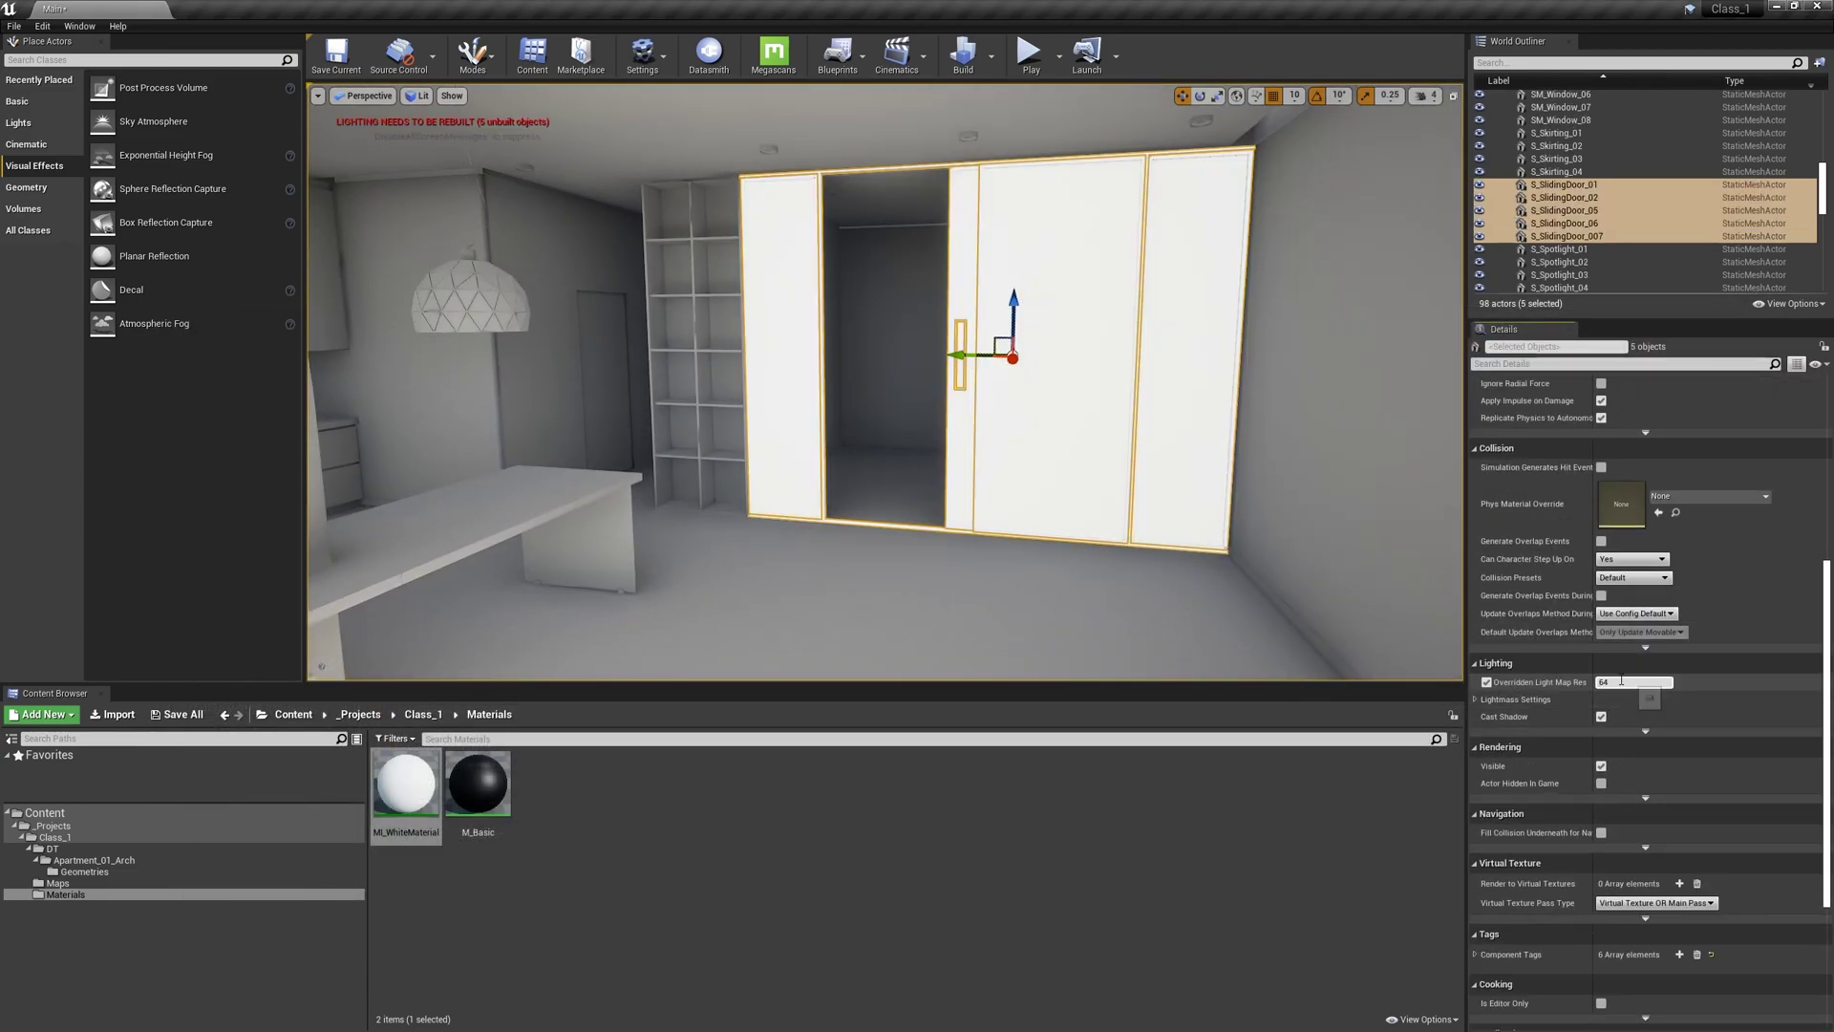
text(256)
right_drag(994, 462, 917, 316)
click(1032, 460)
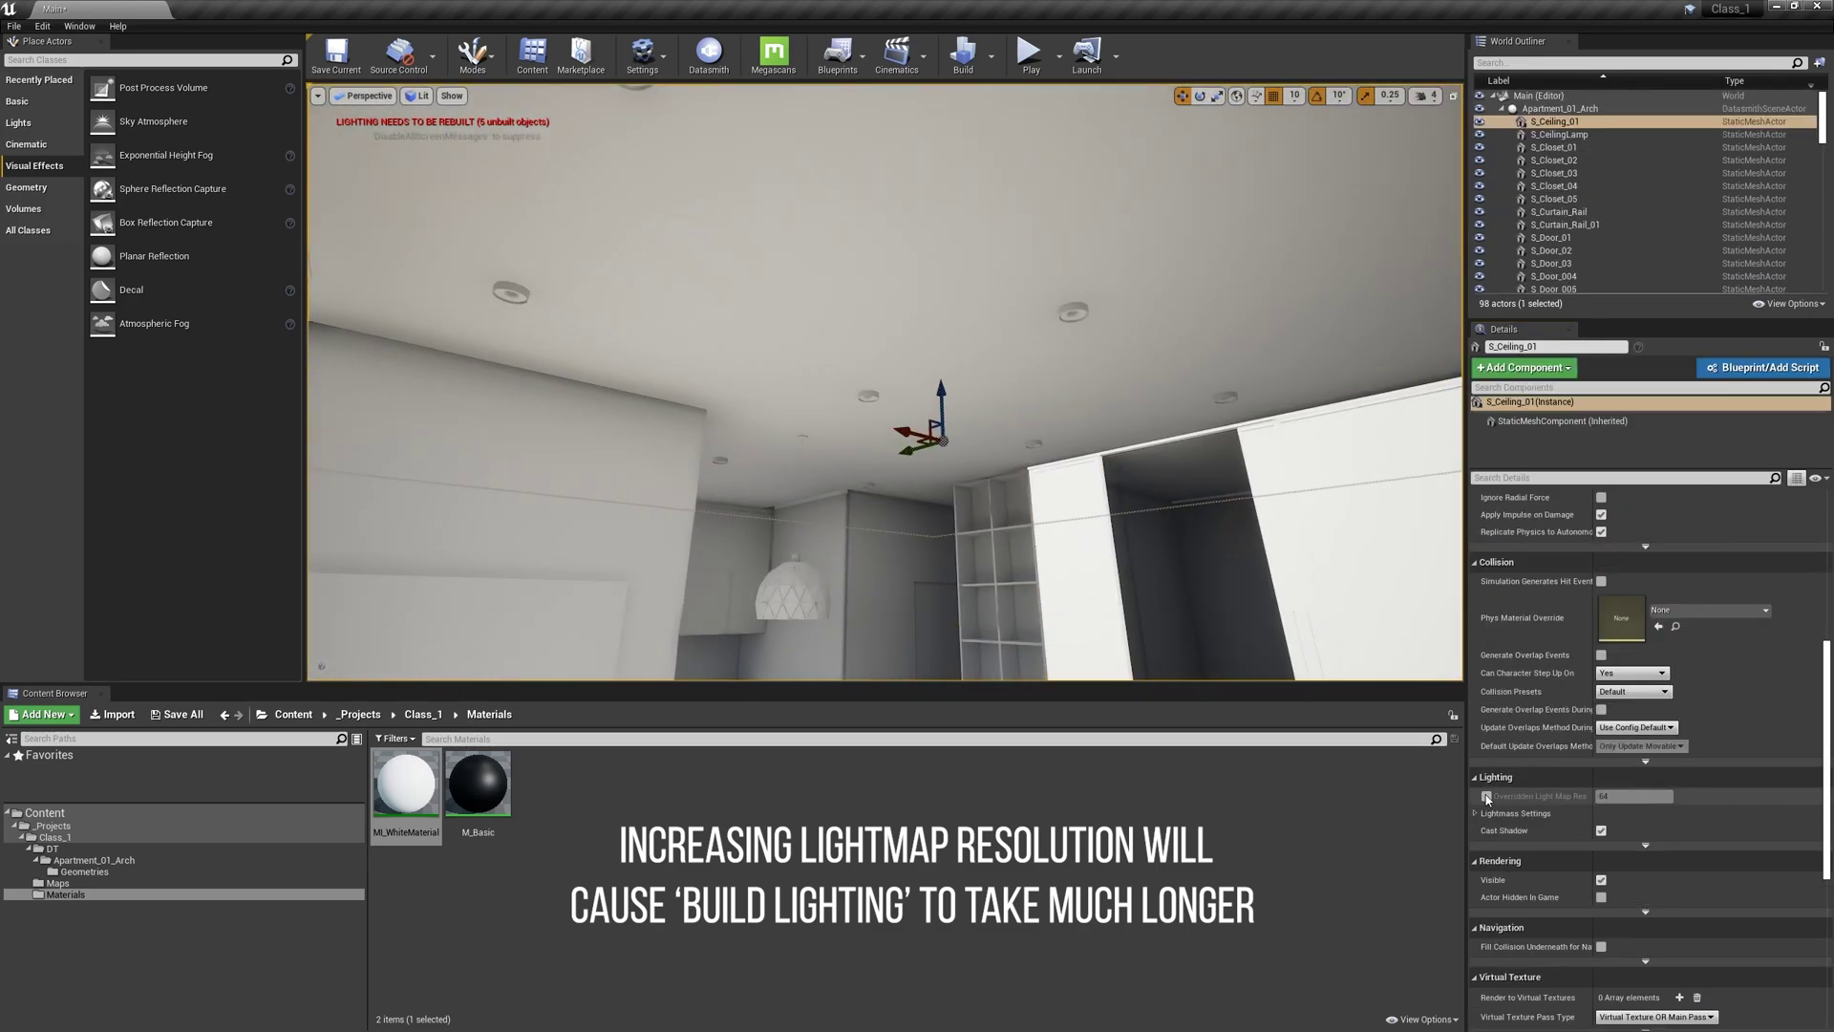
click(1486, 797)
click(1632, 796)
text(512)
Step: Override the light map resolution with 256 on the wide upper kitchen cabinet and 128 on the two narrow cabinets flanking it
right_drag(989, 452, 955, 430)
key(Escape)
key(w)
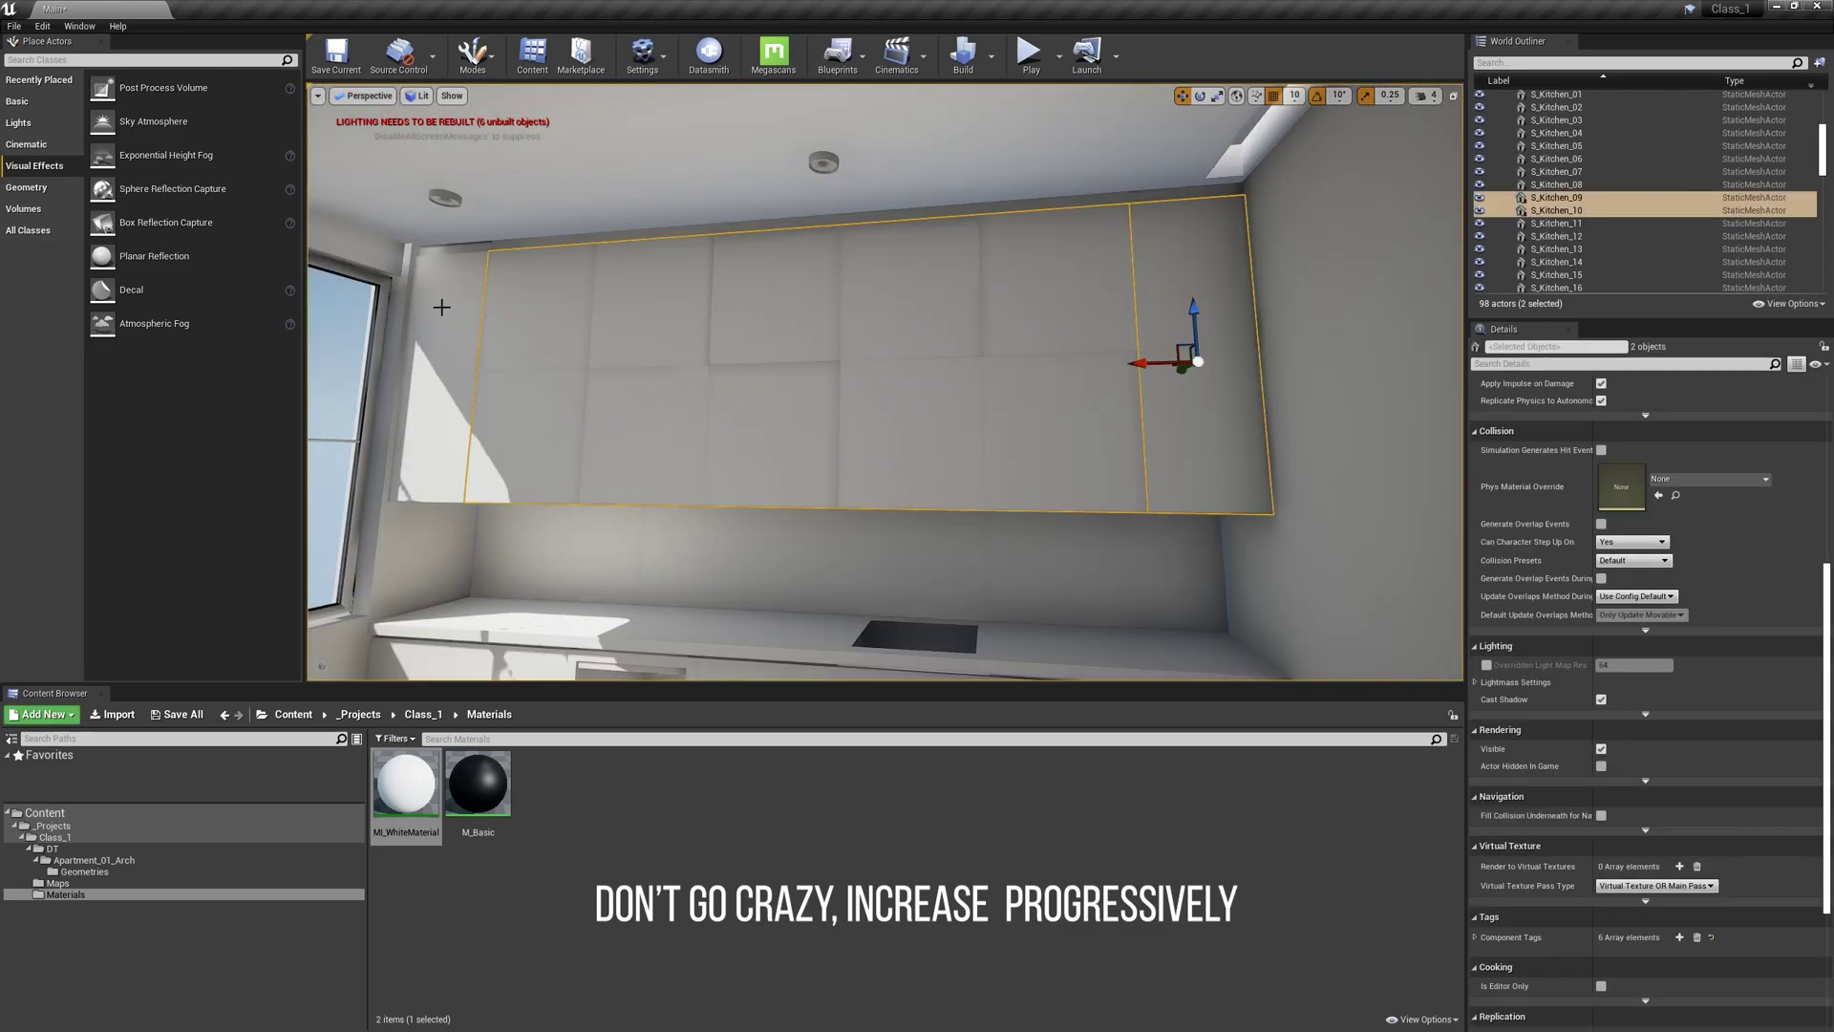
ctrl+click(441, 307)
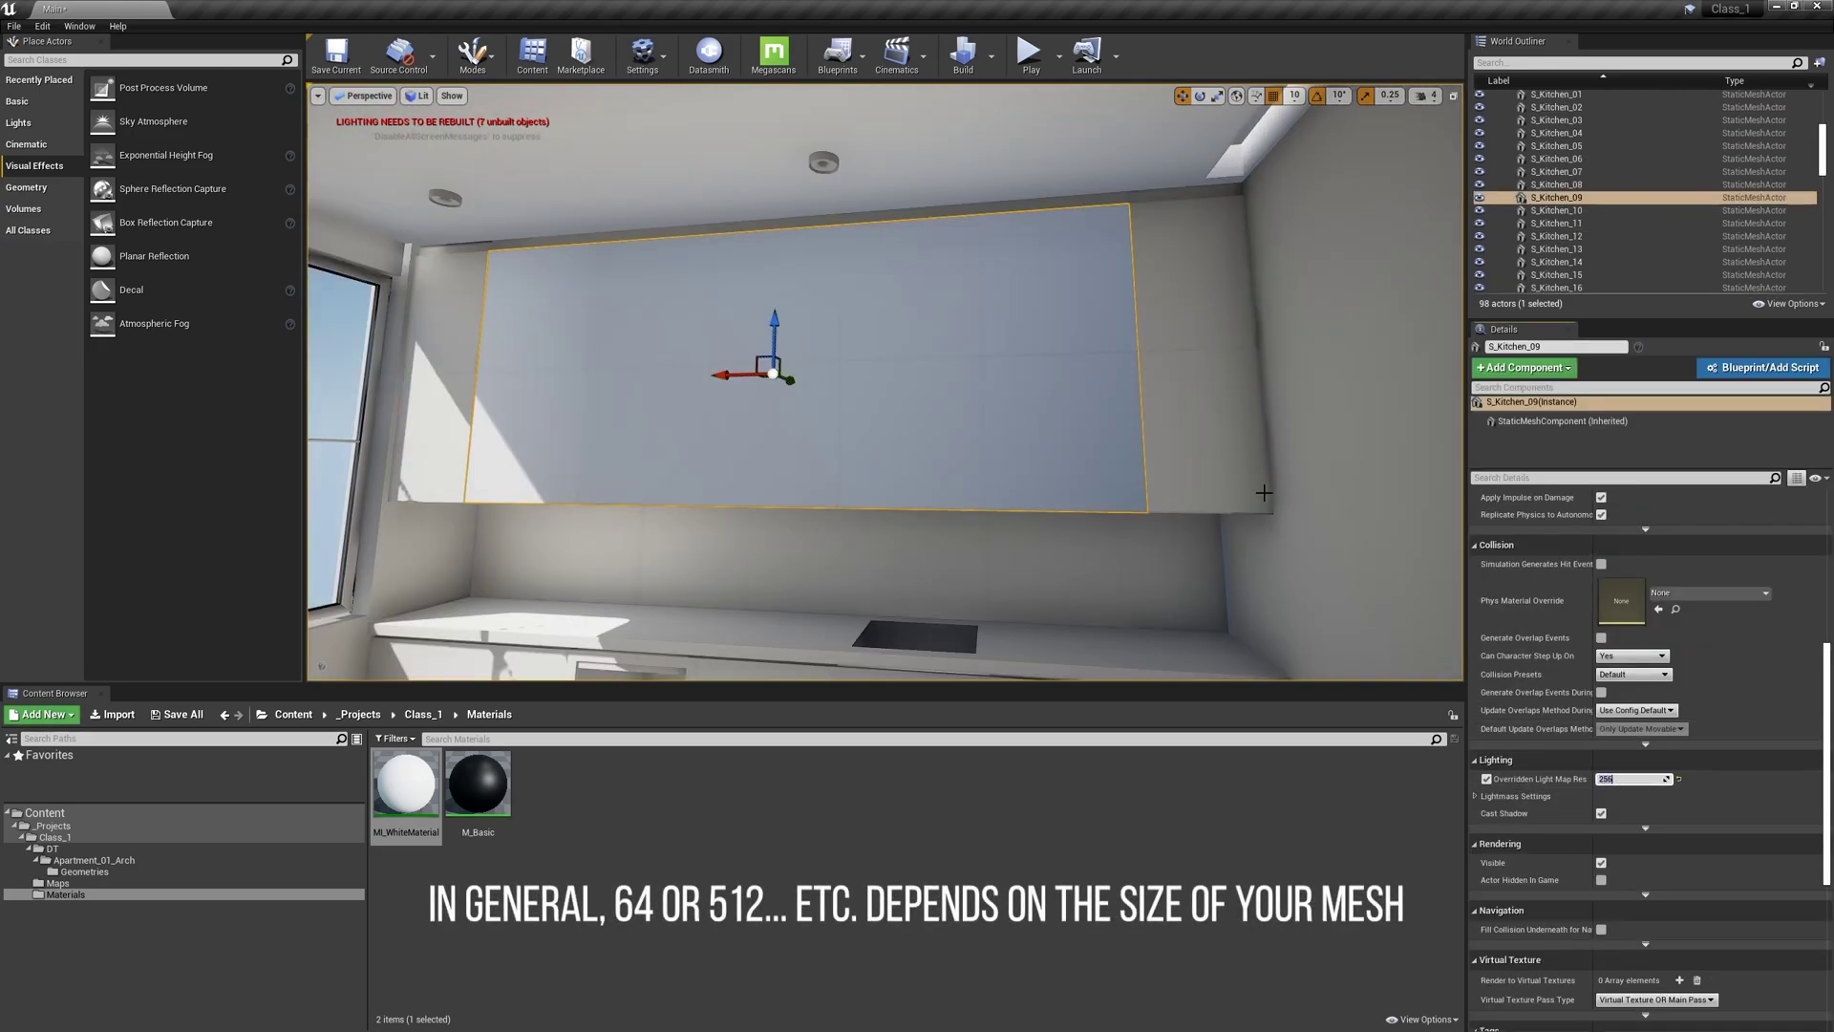
click(1206, 402)
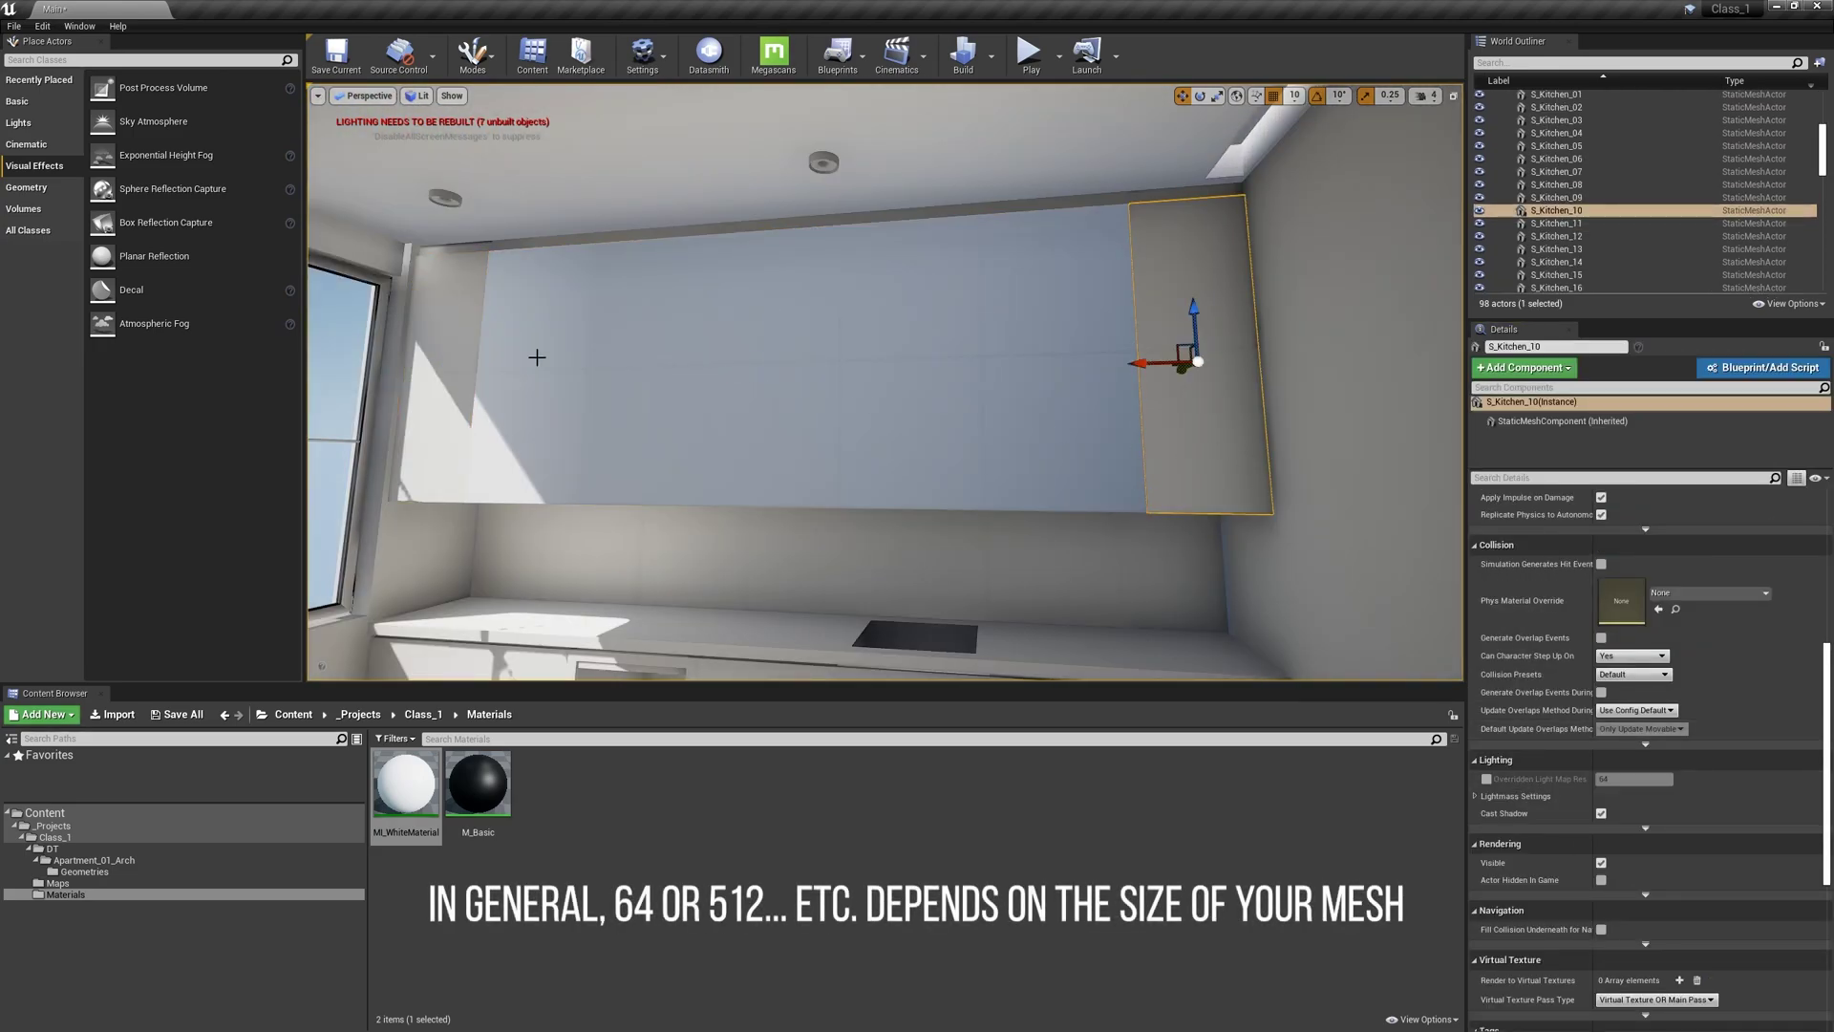
ctrl+click(426, 349)
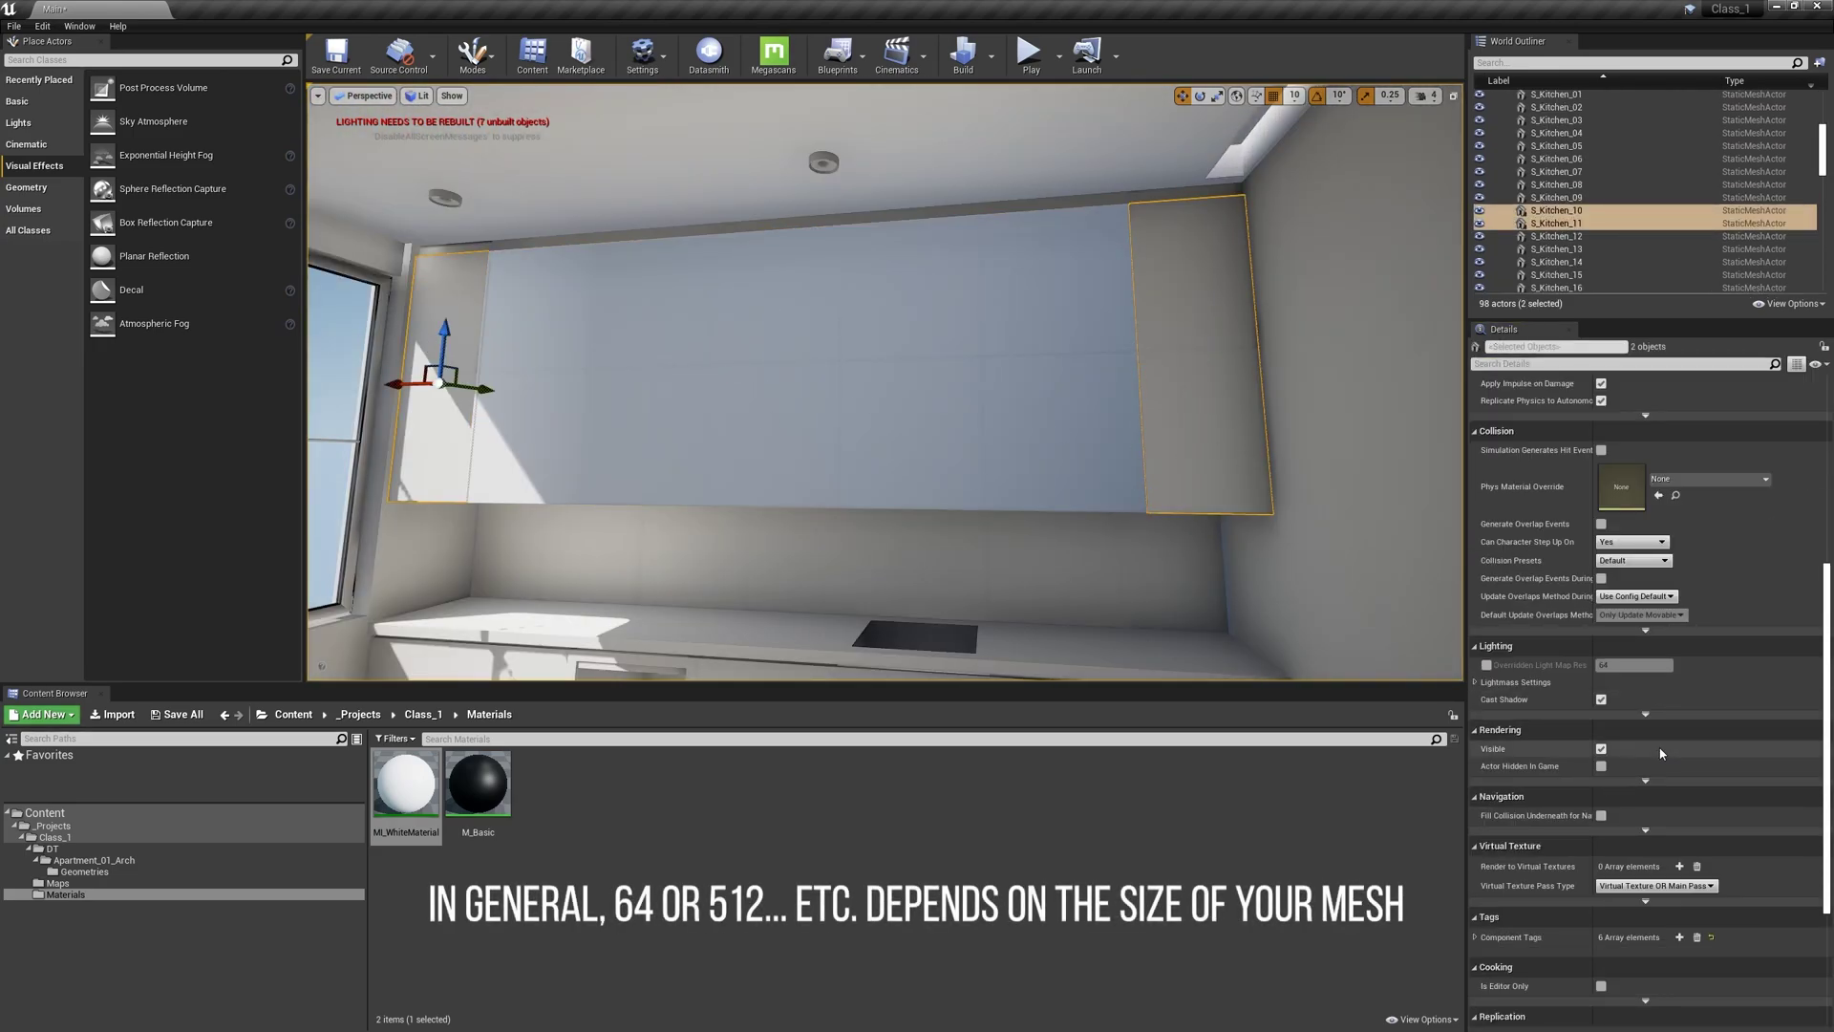
click(1487, 665)
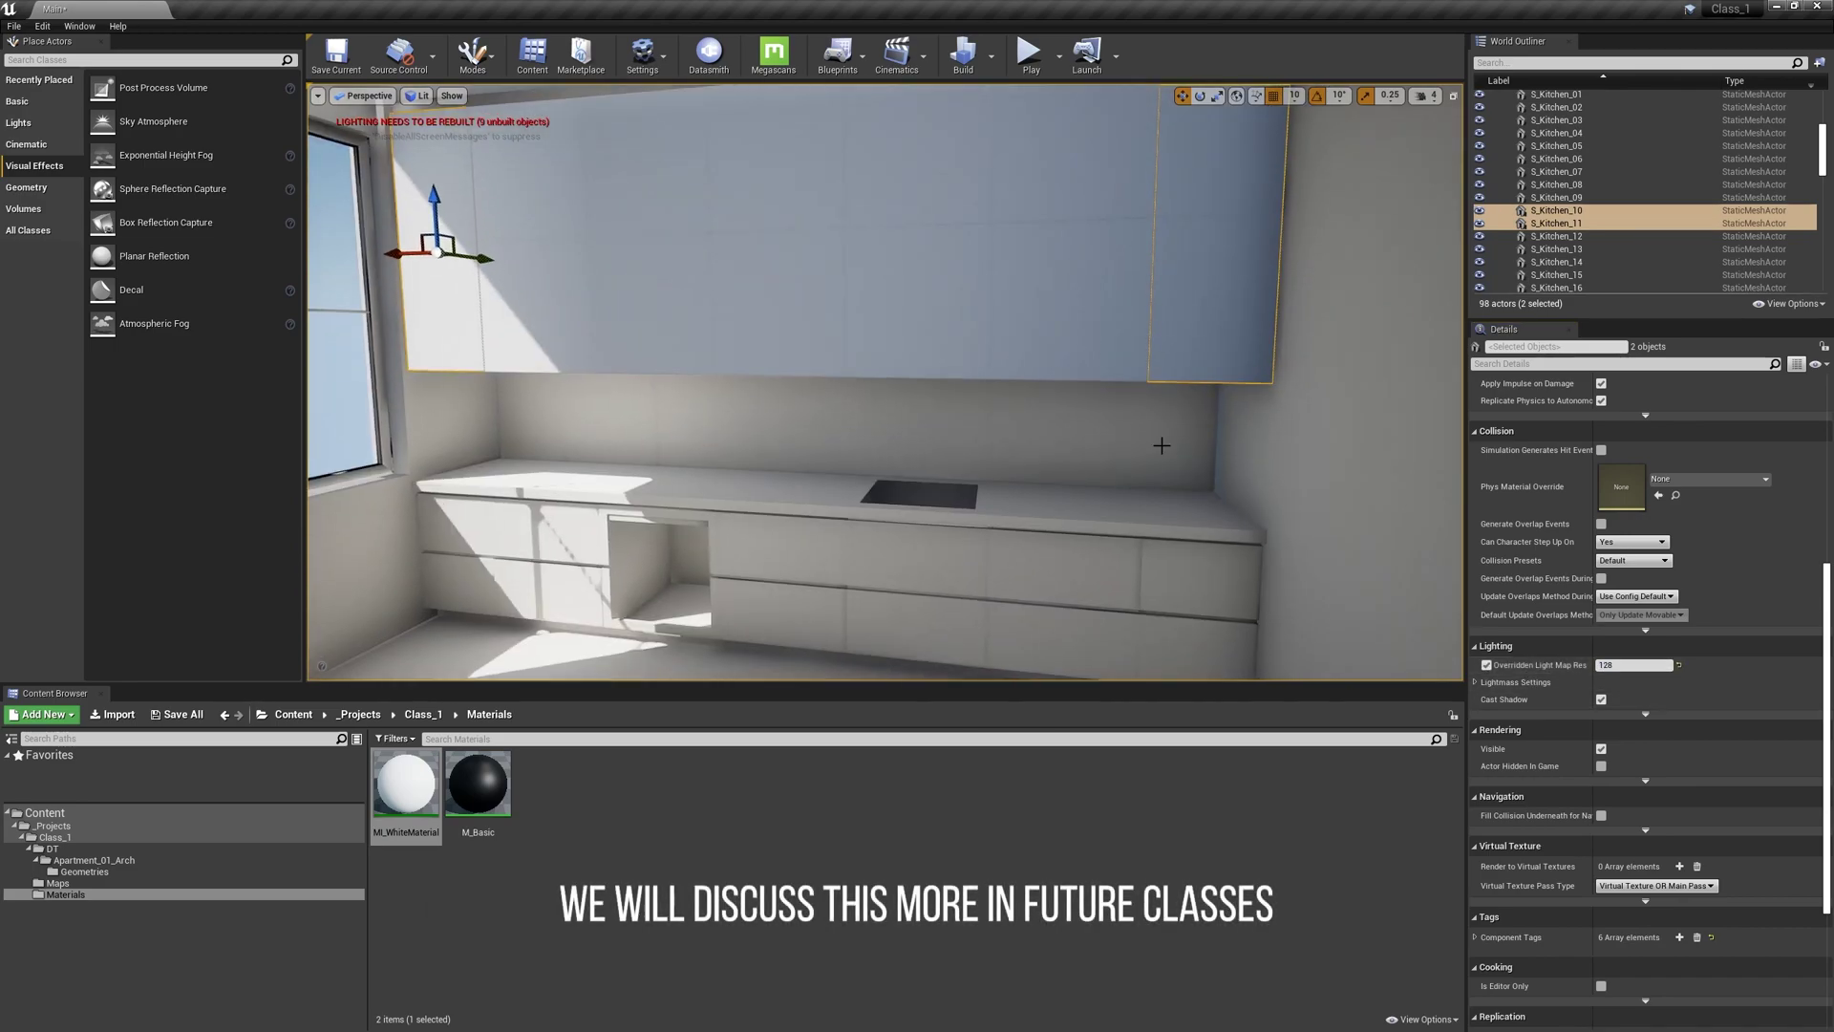
Step: Override the light map resolution of the kitchen countertop S_Kitchen_08 with 512
click(1092, 512)
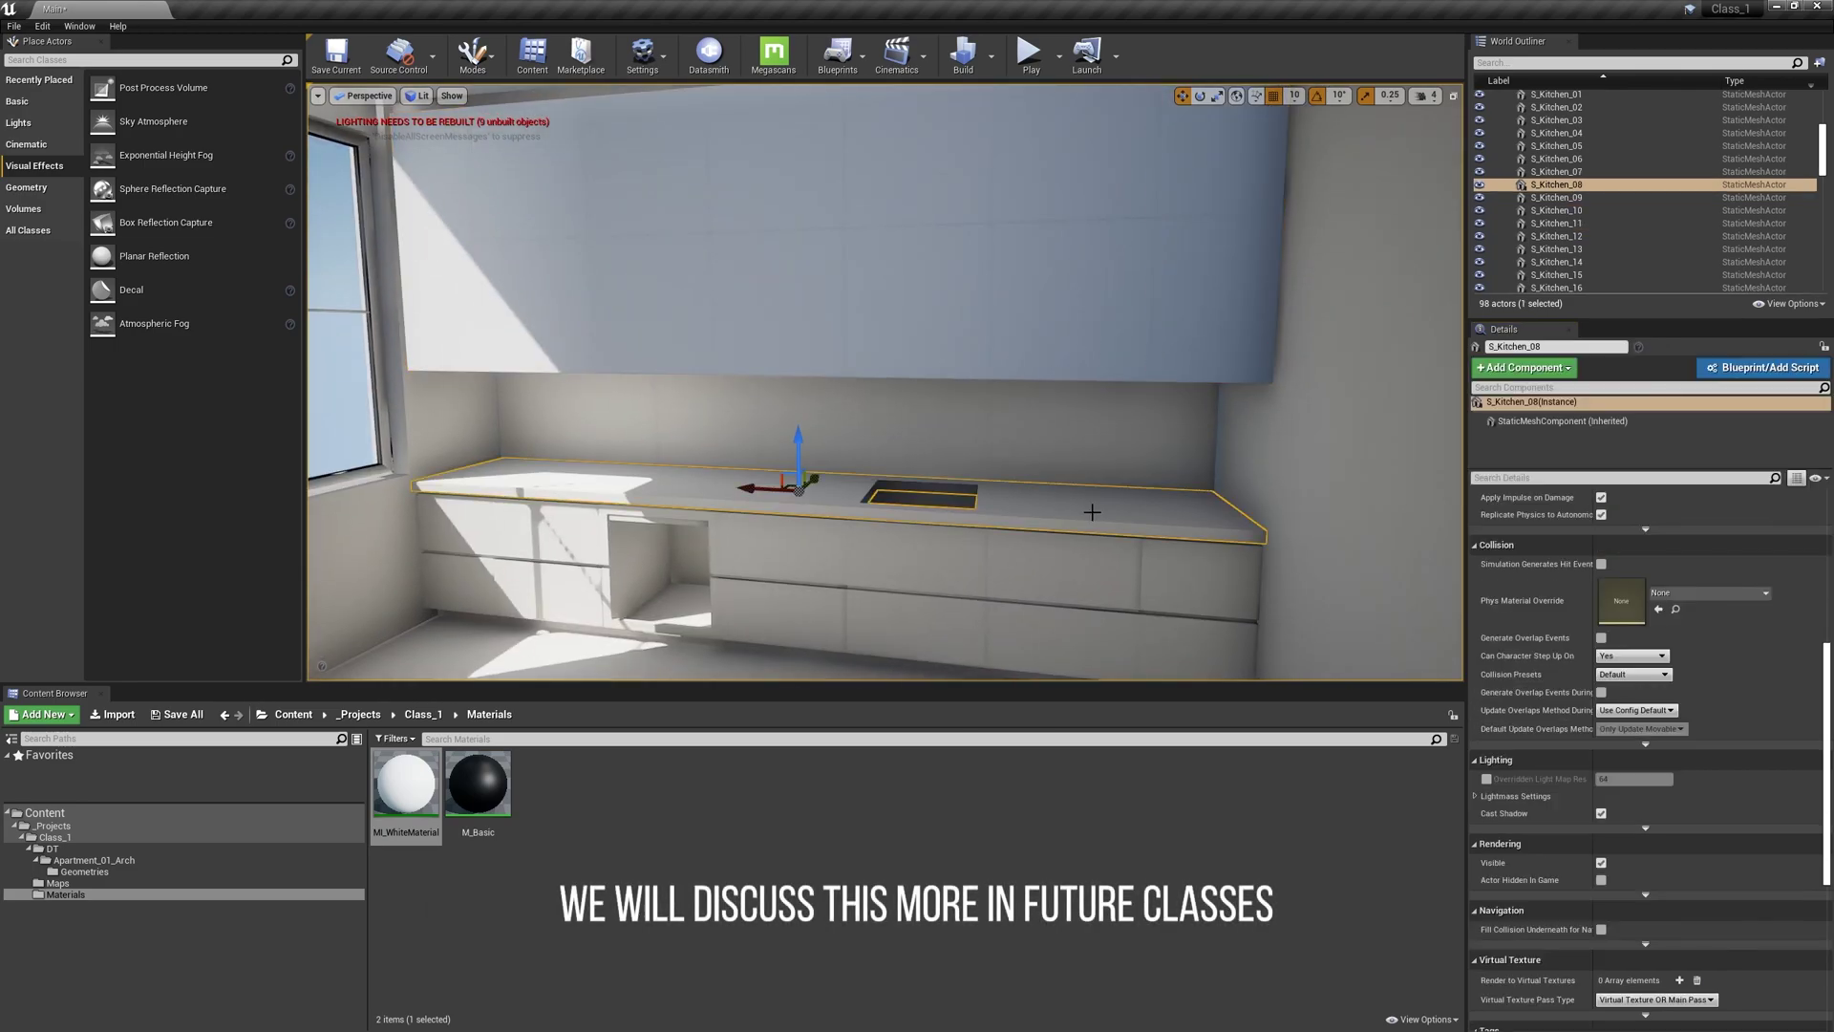
click(1486, 779)
click(1640, 778)
text(512)
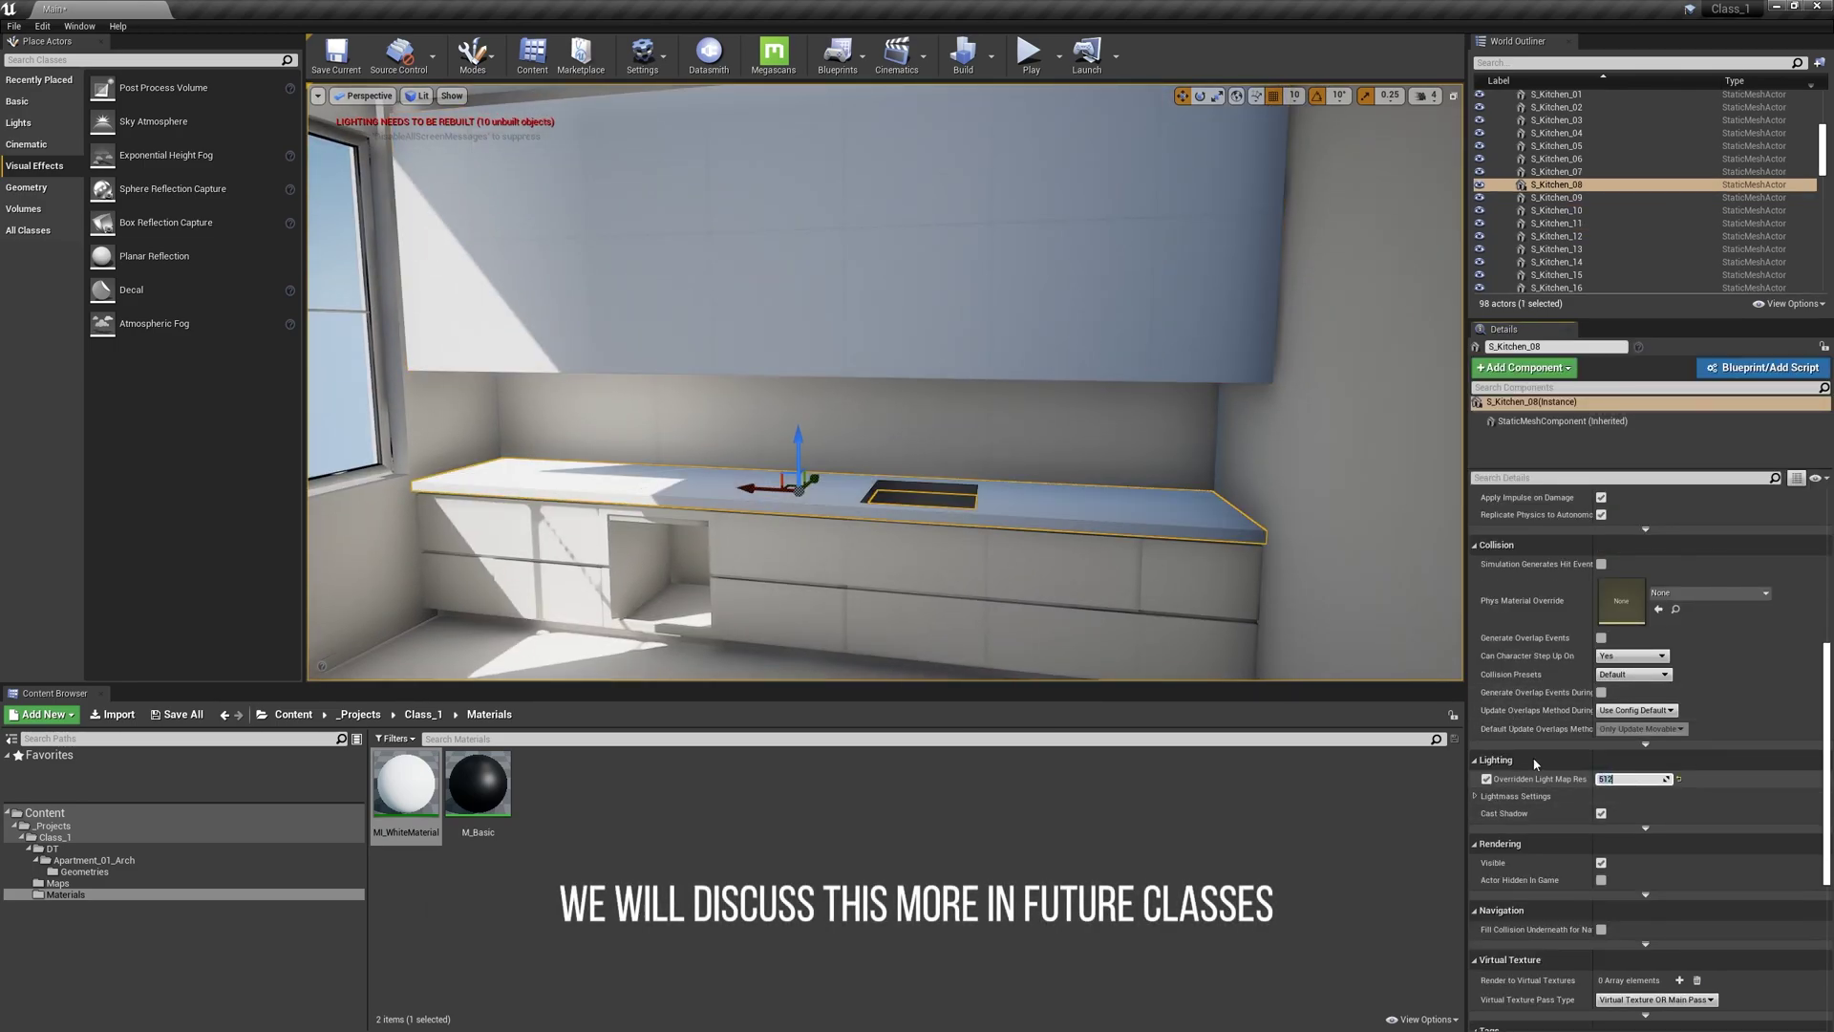
Step: Override the light map resolution of the kitchen's lower cabinets beneath the countertop
click(1201, 545)
click(497, 503)
key(f)
mouse_move(871, 463)
right_down()
mouse_move(991, 430)
mouse_move(846, 458)
right_up()
Step: Override the light map resolution of the wall S_Wall_05 beside the kitchen and clear the selection
right_drag(1275, 600, 1275, 478)
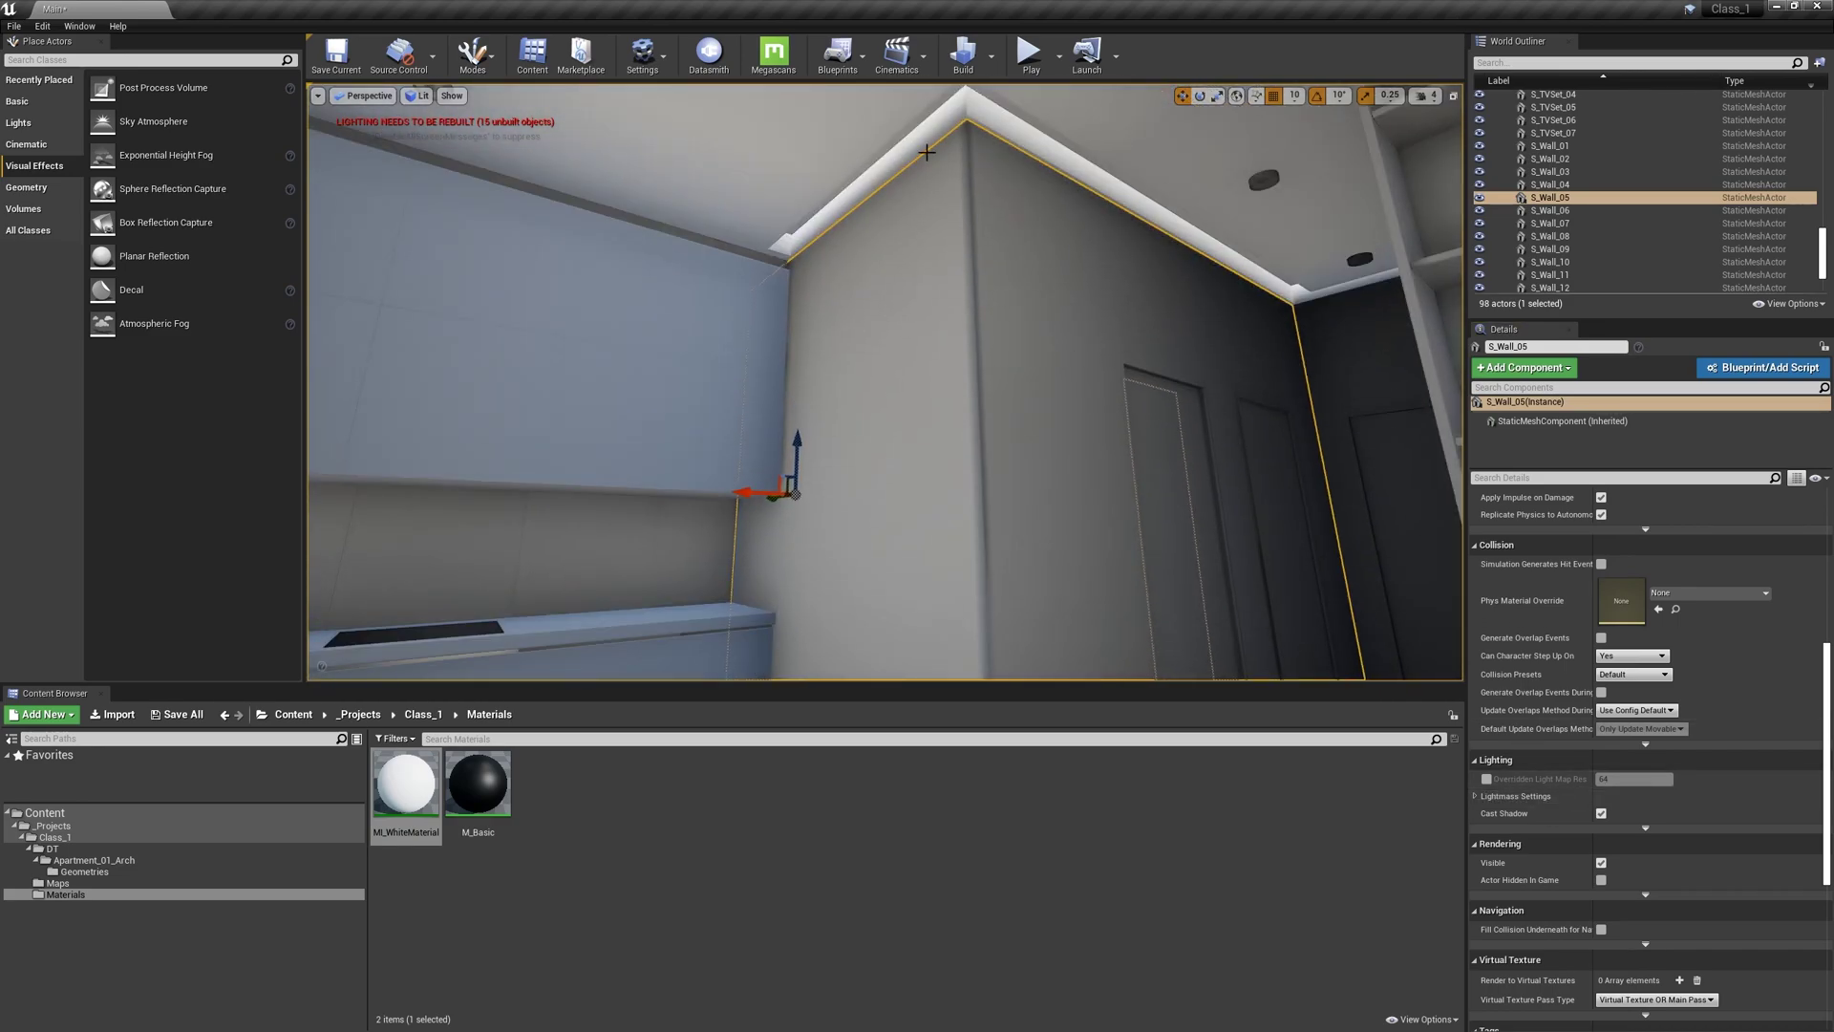
right_drag(979, 421, 982, 583)
right_drag(979, 480, 1328, 439)
click(1487, 779)
key(Escape)
Step: Select S_Closet_01 to S_Closet_05, isolate them for a check, show all actors again and override their light map resolution
right_drag(726, 353, 753, 210)
right_drag(919, 156, 902, 287)
right_drag(590, 262, 686, 263)
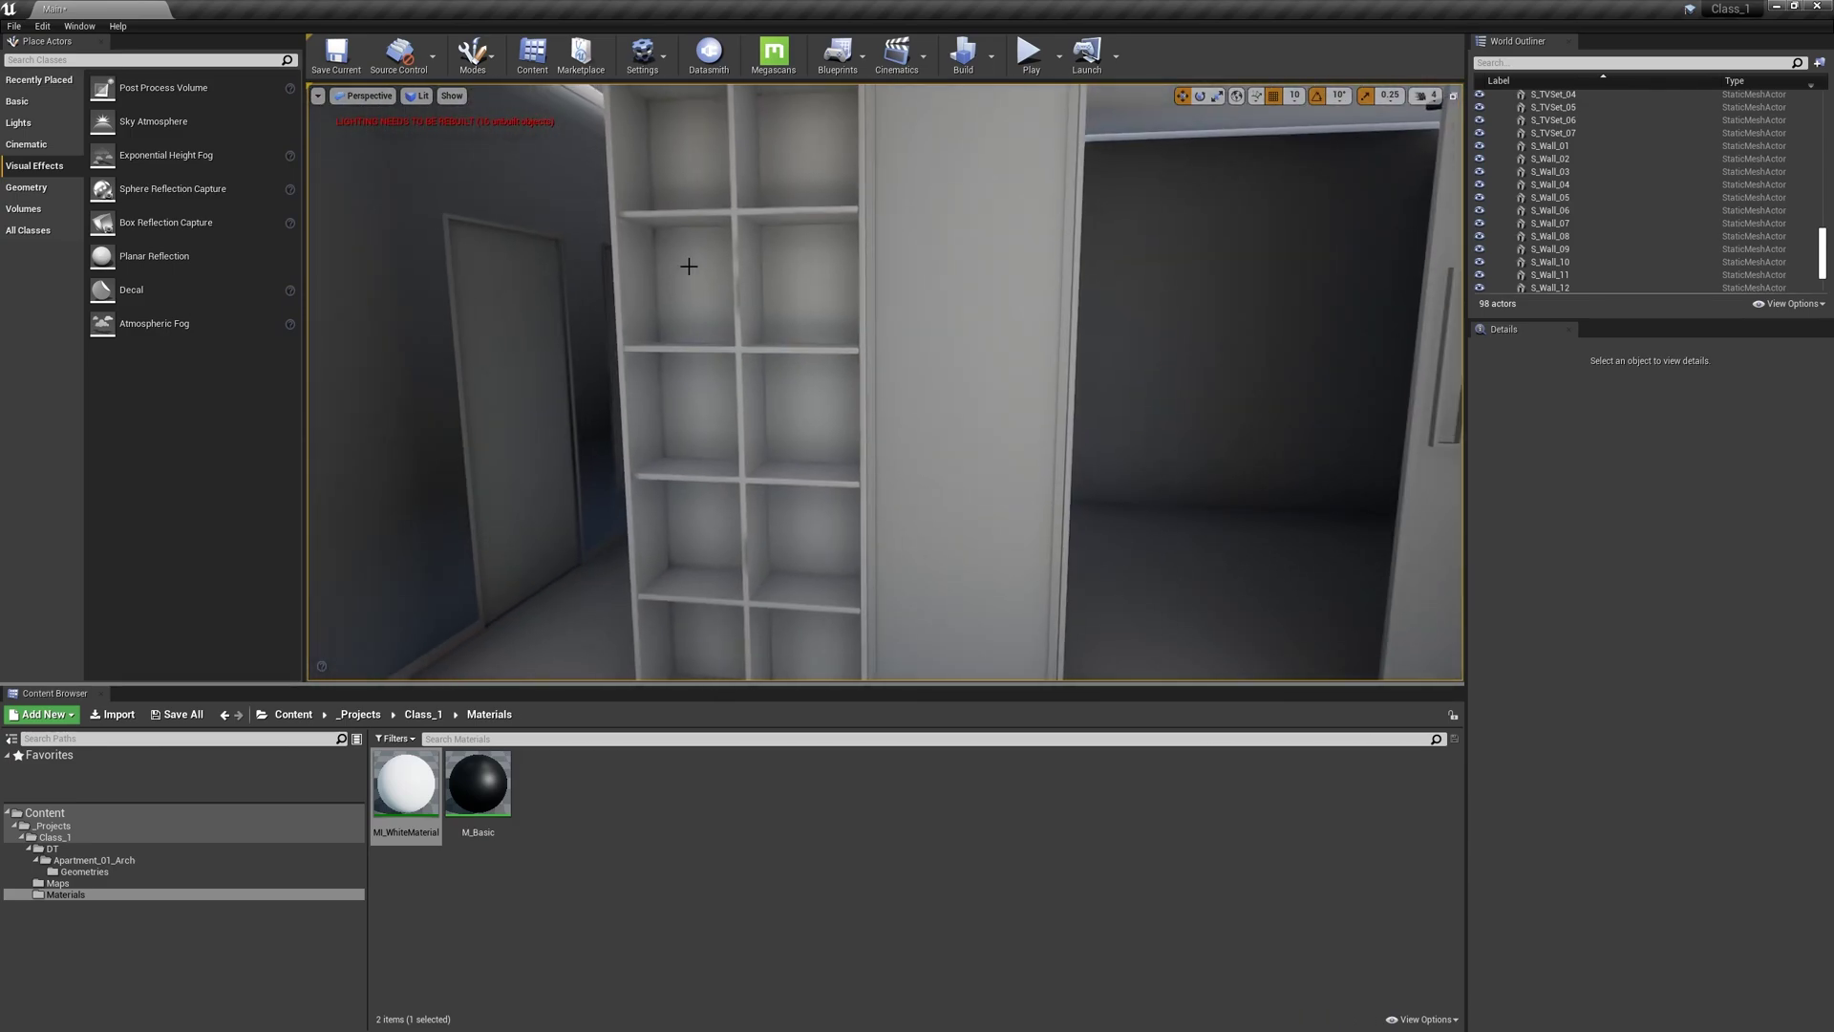
click(686, 262)
click(1554, 147)
shift+click(1553, 198)
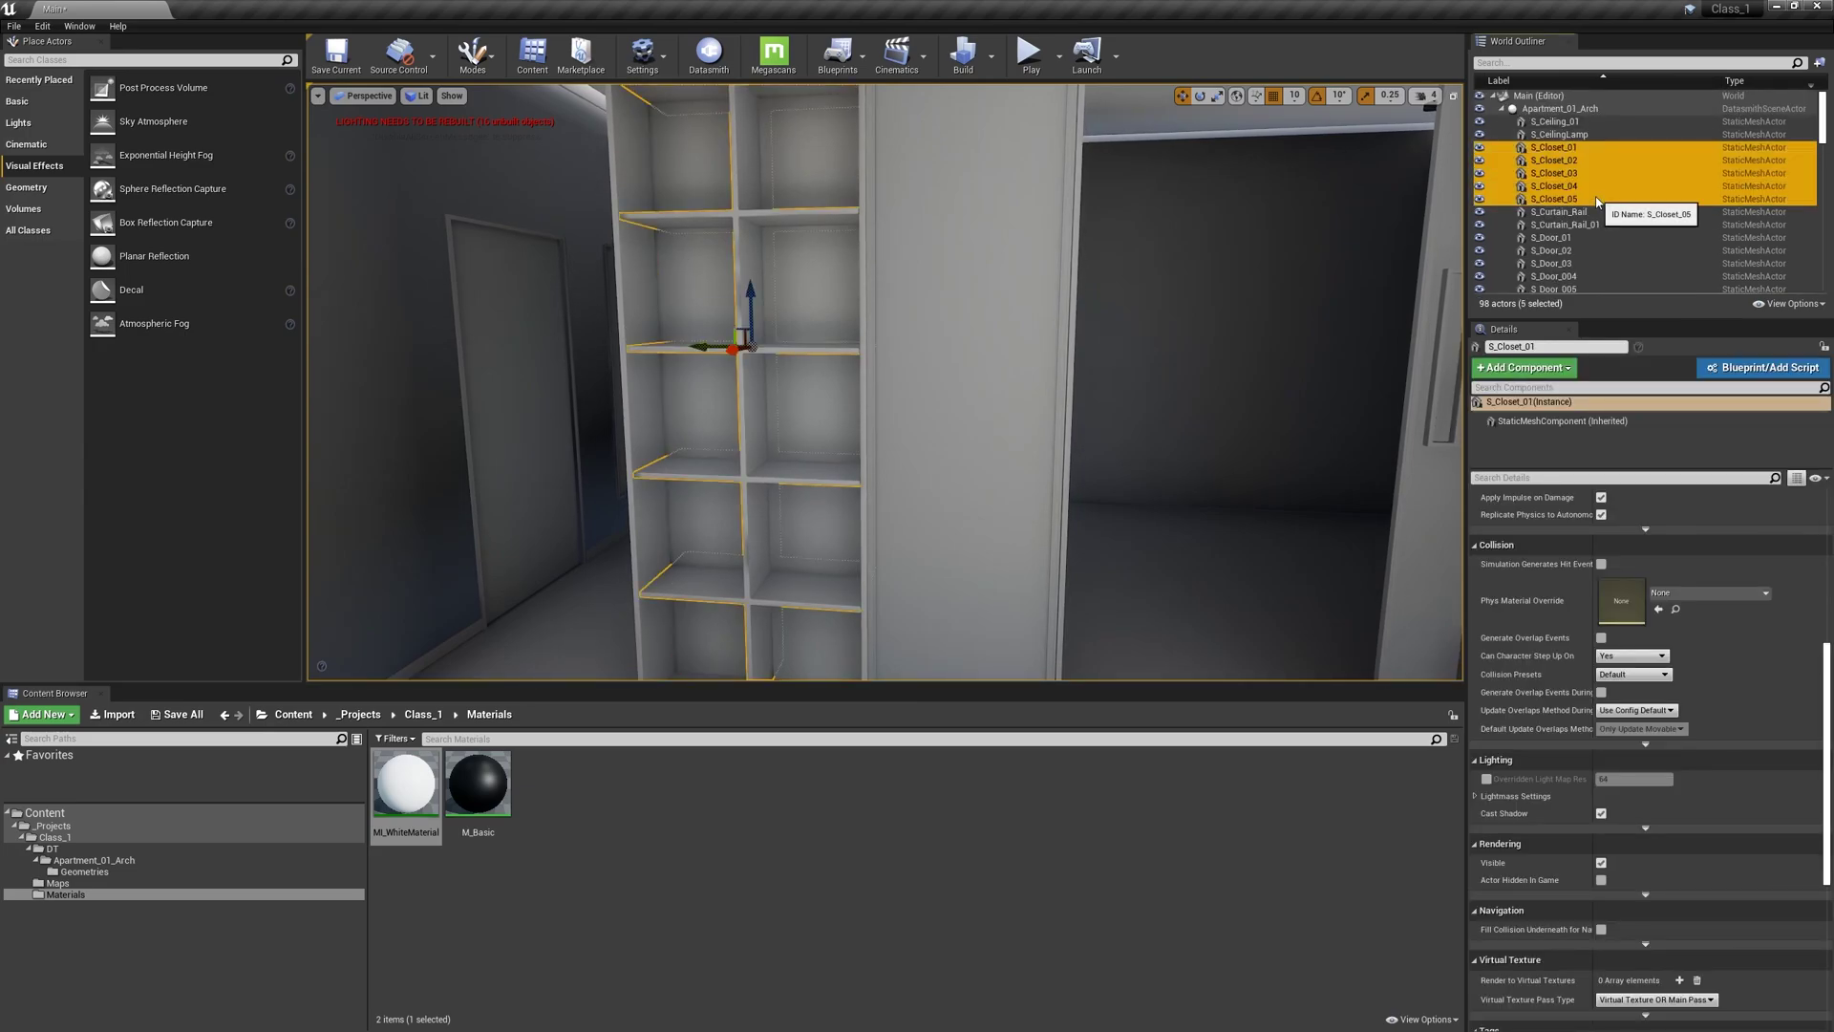
key(f)
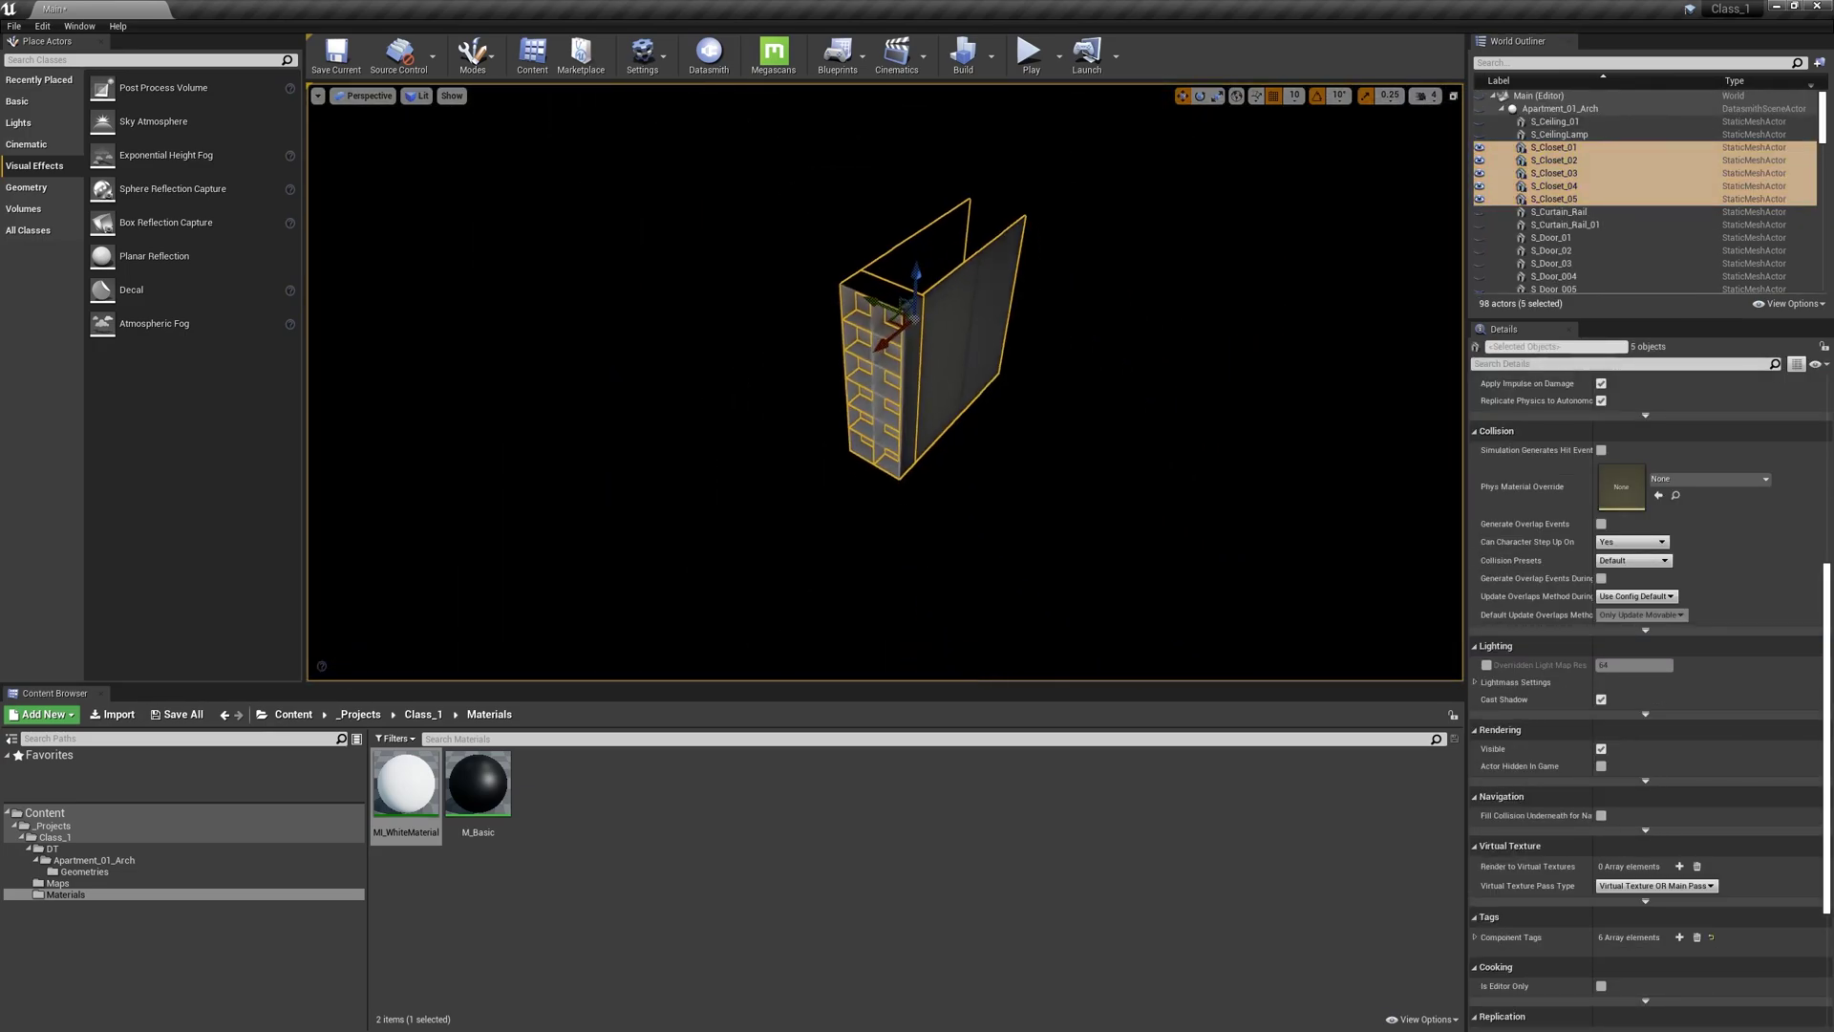
alt+drag(1051, 401, 1200, 344)
key(ctrl+h)
right_drag(1200, 344, 1170, 478)
click(1487, 666)
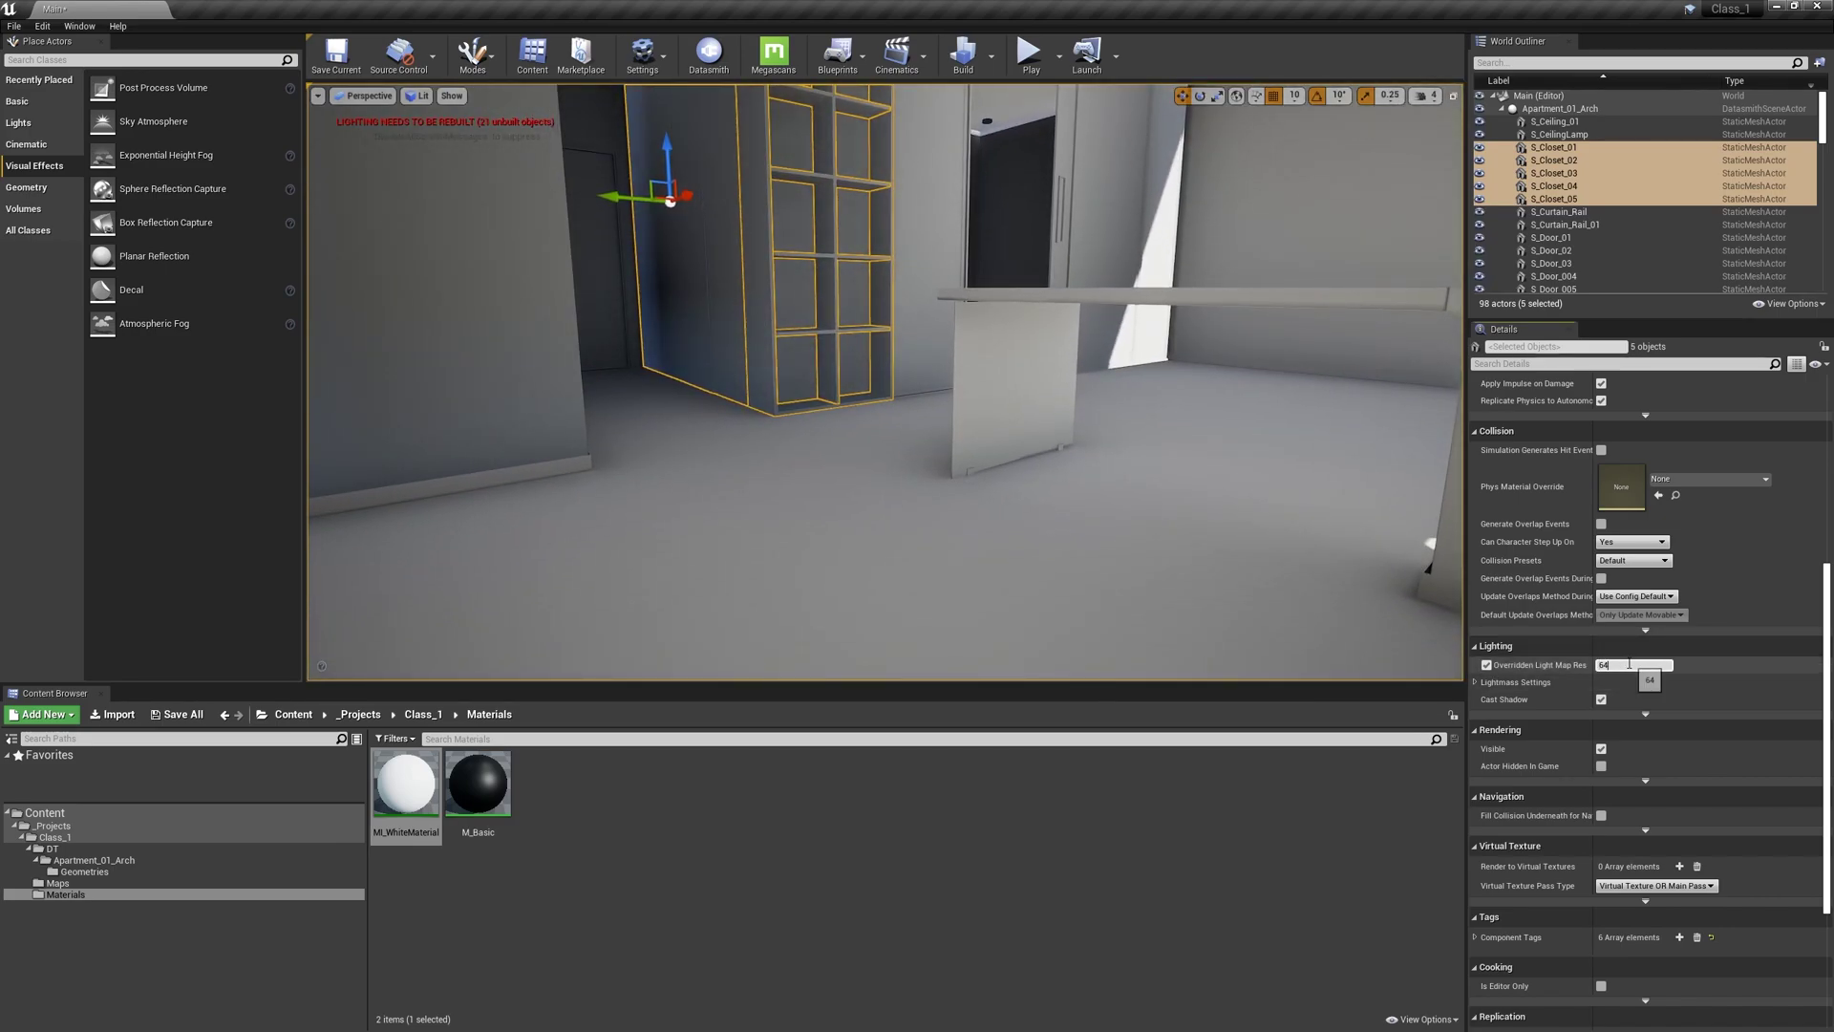
Step: Select further neighbouring meshes in the room together, override their light map resolution and clear the selection
click(669, 272)
right_drag(669, 272, 885, 430)
ctrl+click(953, 346)
click(1013, 382)
ctrl+click(1020, 419)
click(1486, 665)
key(Escape)
Step: Override the light map resolution of the wall S_Wall_11
click(885, 430)
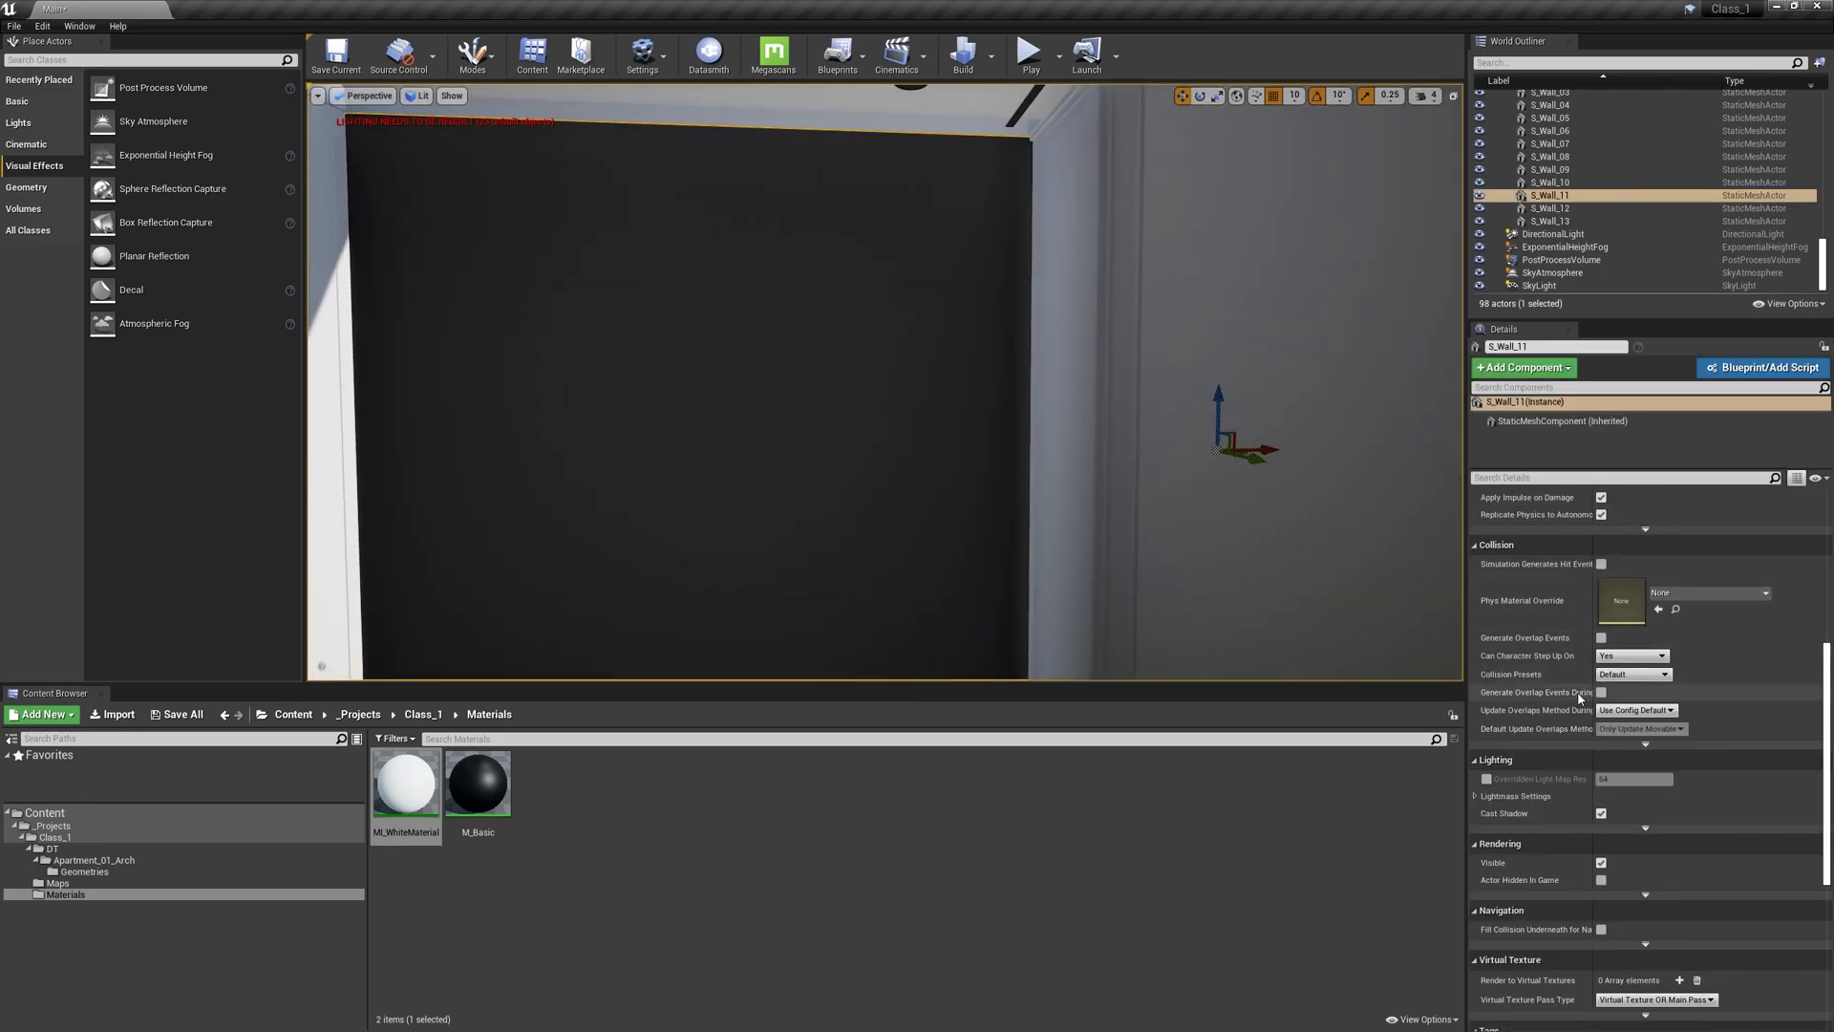
click(1487, 779)
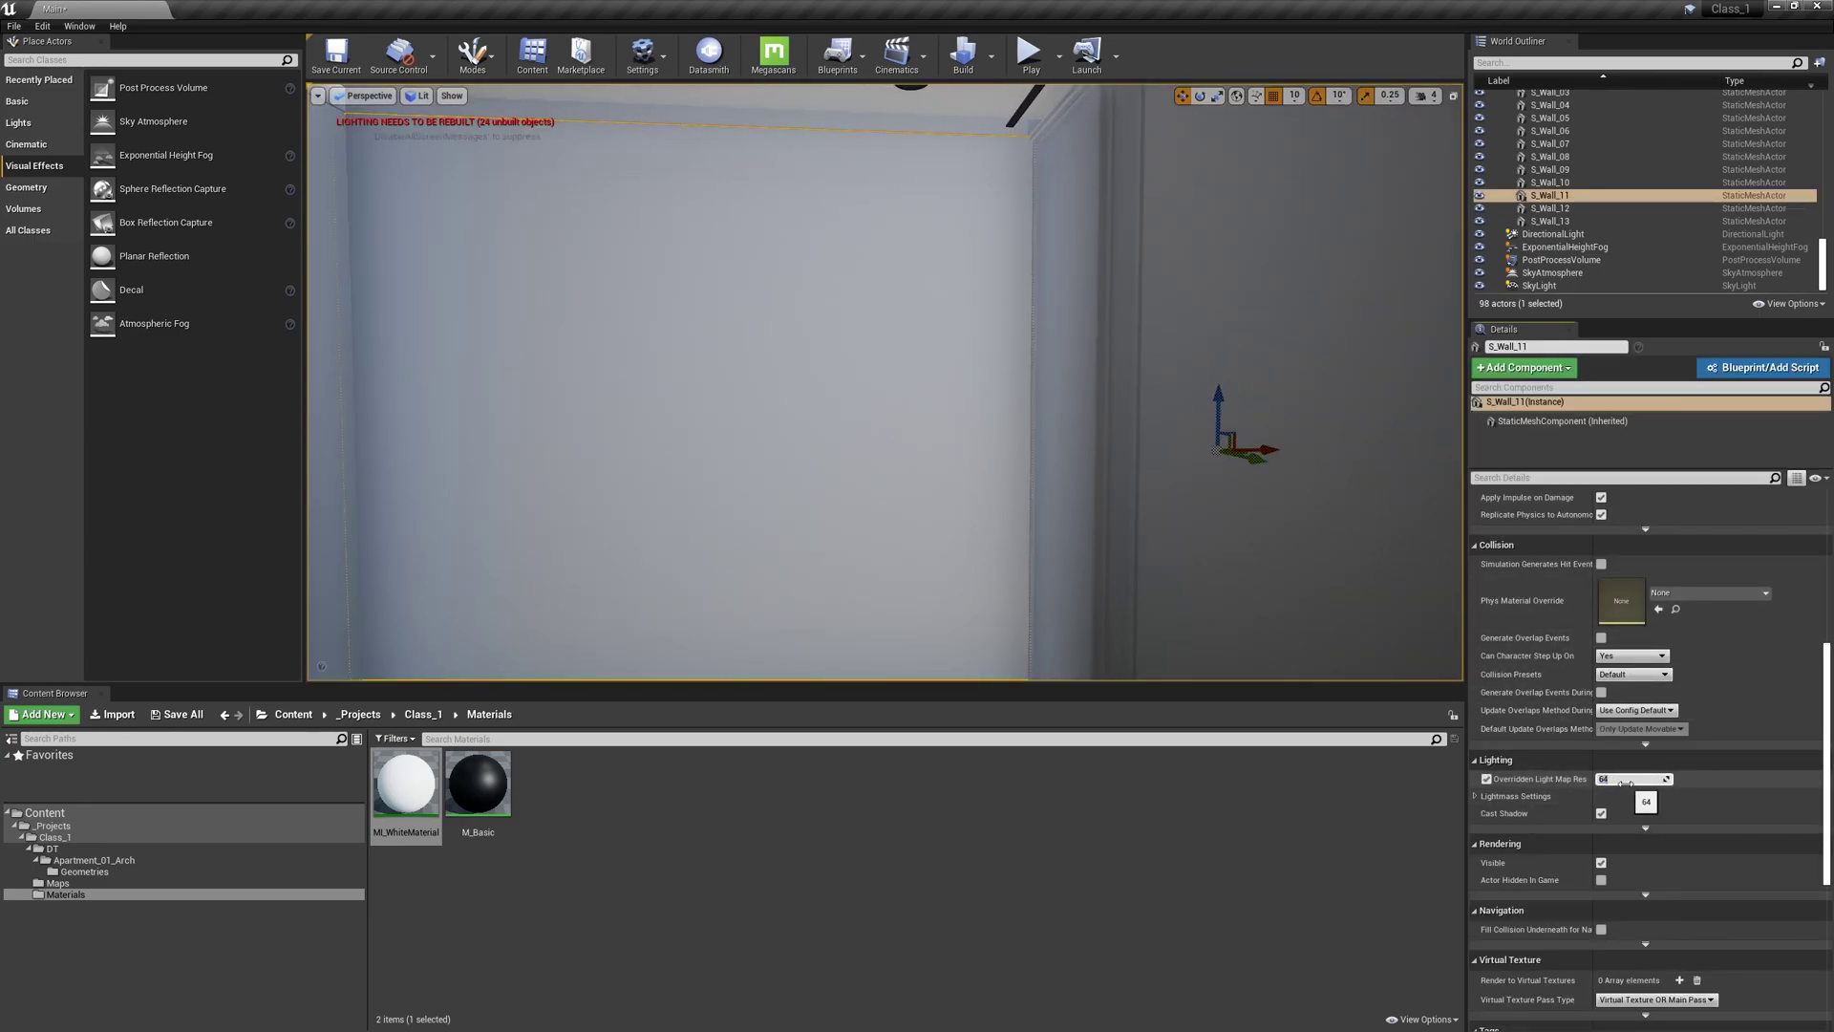
key(Return)
Step: Focus on the partition wall S_Wall_10 next to the window and override its light map resolution
right_drag(1013, 420, 950, 252)
double_click(1550, 181)
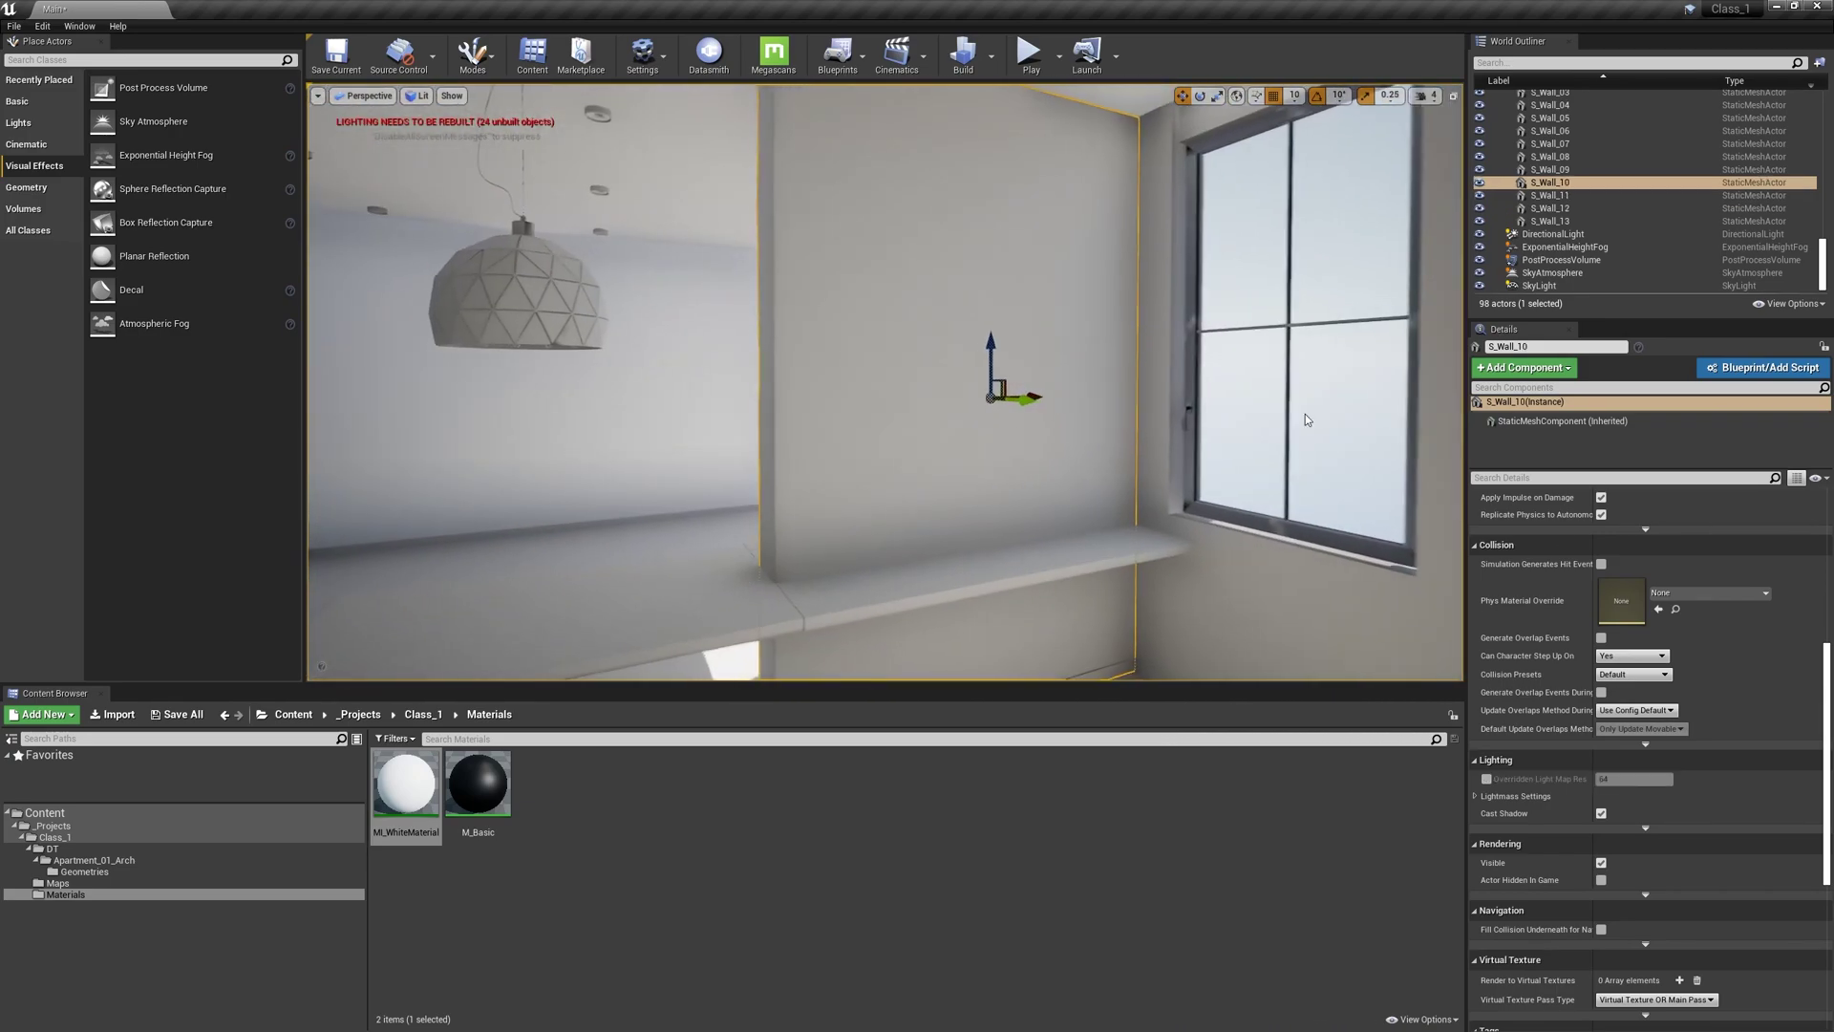
click(1487, 779)
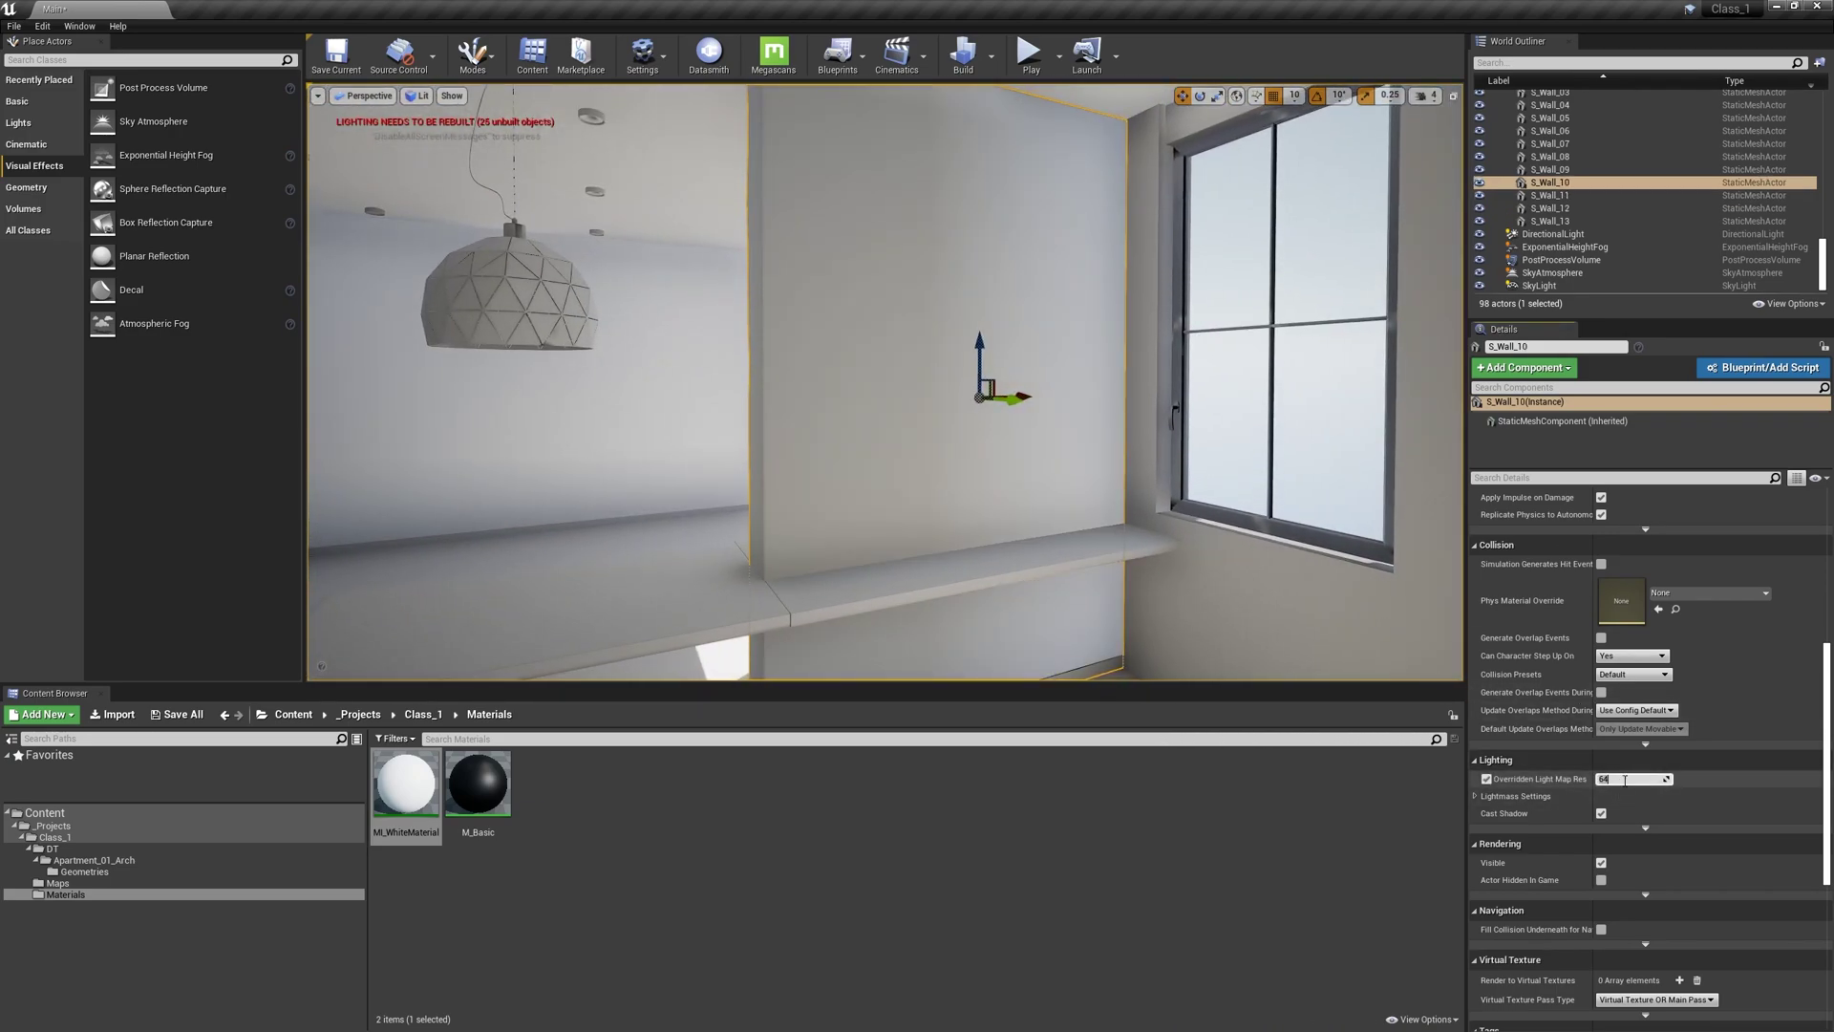
Step: Select the window meshes SM_Window_01 to SM_Window_08 together and override their light map resolution
right_drag(995, 521, 998, 317)
key(Escape)
click(996, 323)
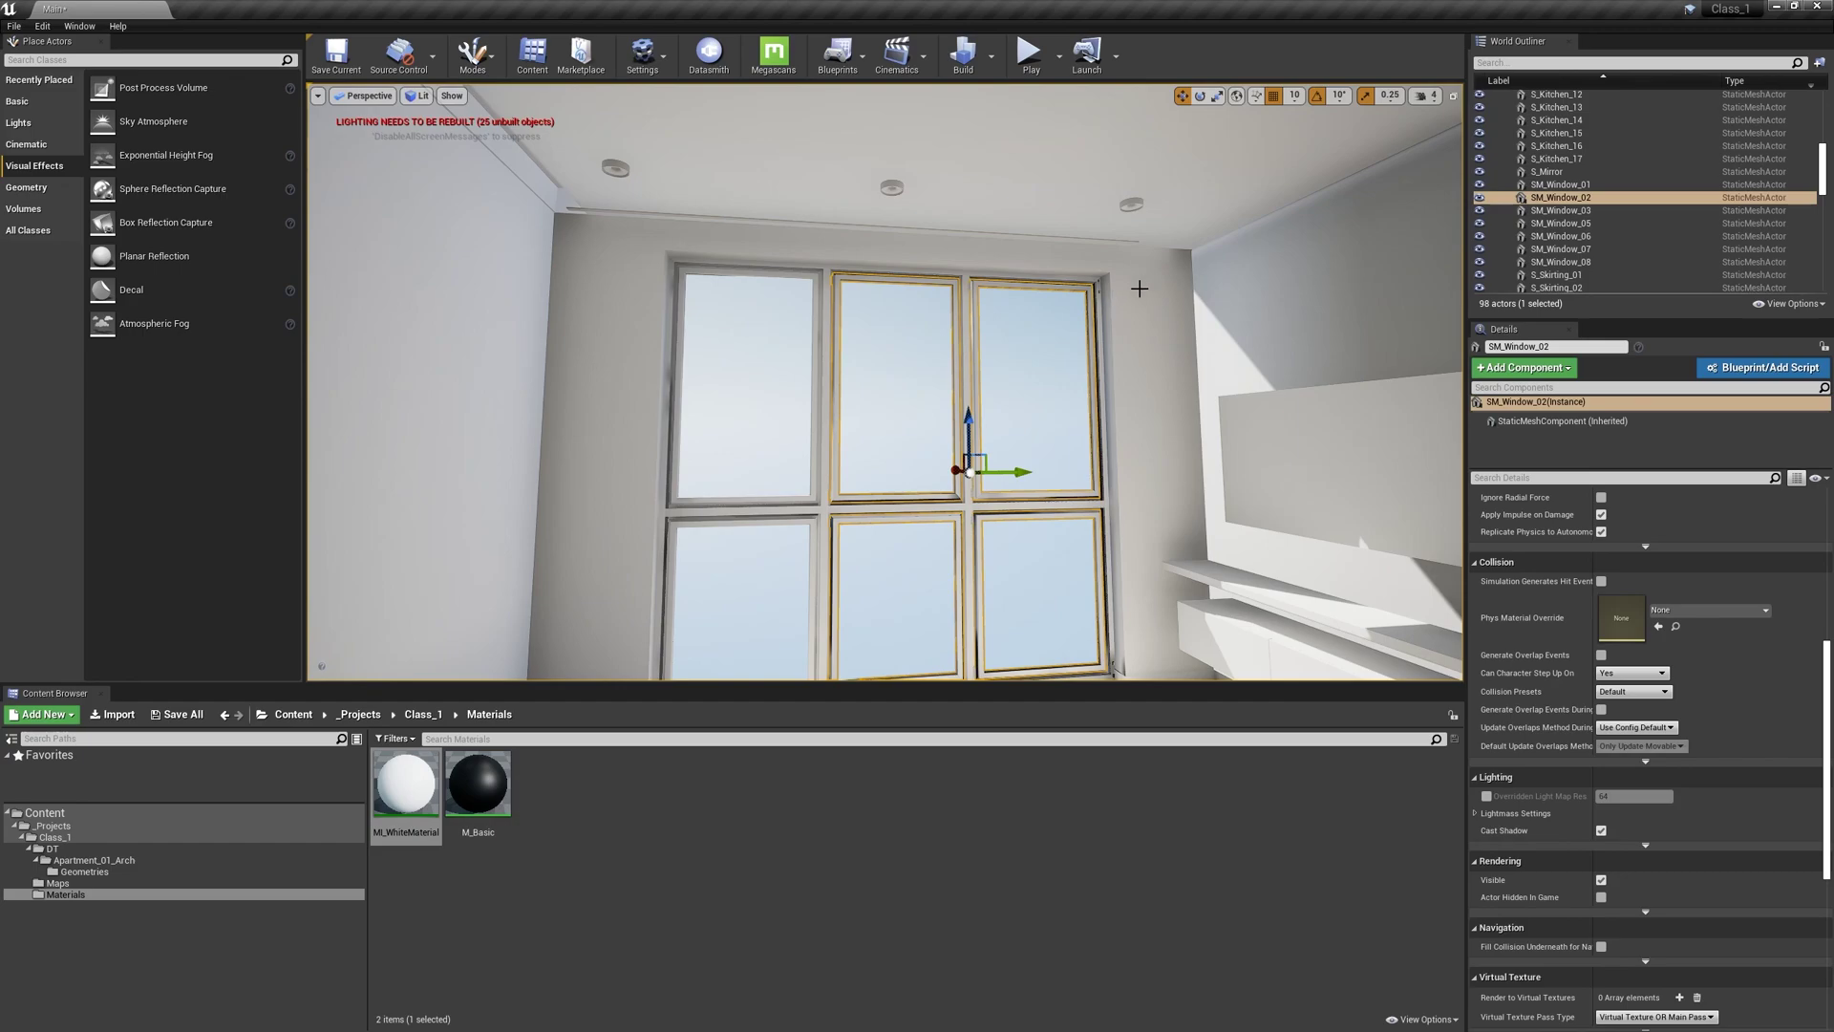
click(1548, 185)
shift+click(1565, 262)
right_drag(1118, 344, 1242, 371)
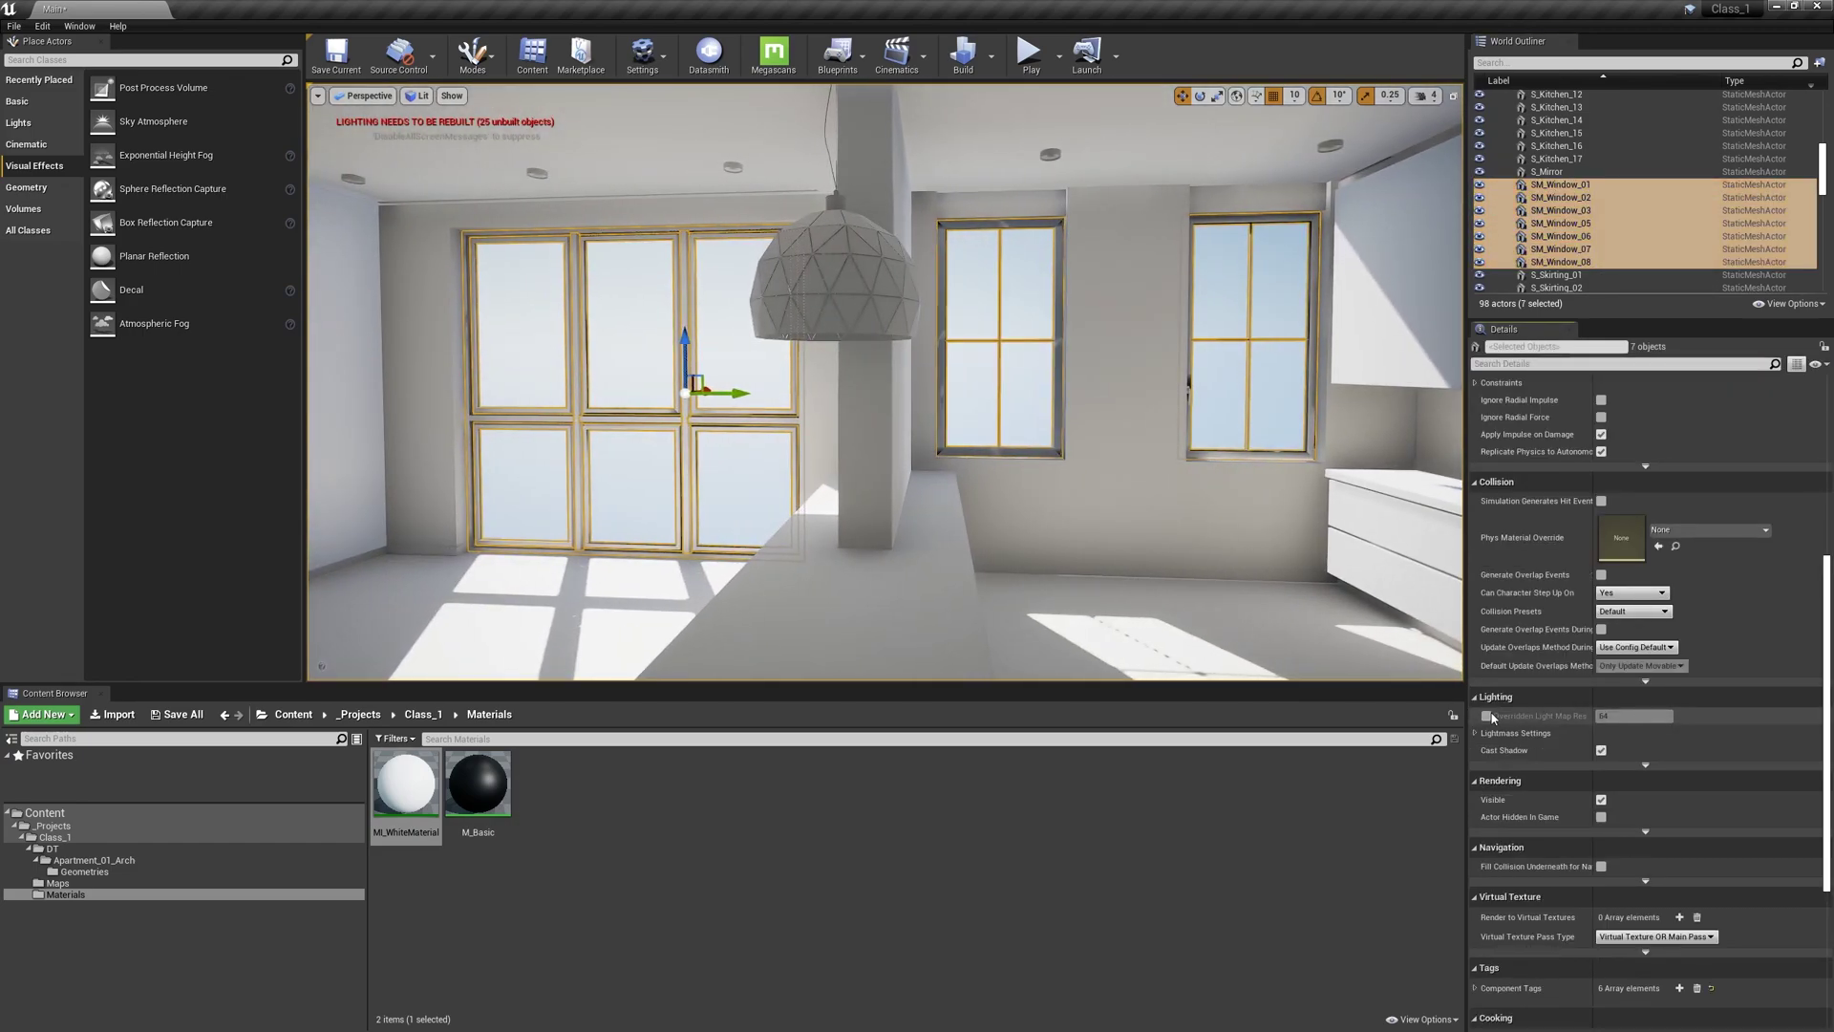
click(1488, 715)
Step: Override the light map resolution of the window wall S_Wall_03 with a value of 512
right_drag(1086, 517, 1161, 526)
key(Escape)
click(1029, 530)
mouse_move(1029, 530)
right_down()
mouse_move(1029, 487)
mouse_move(1051, 506)
mouse_move(1036, 516)
right_up()
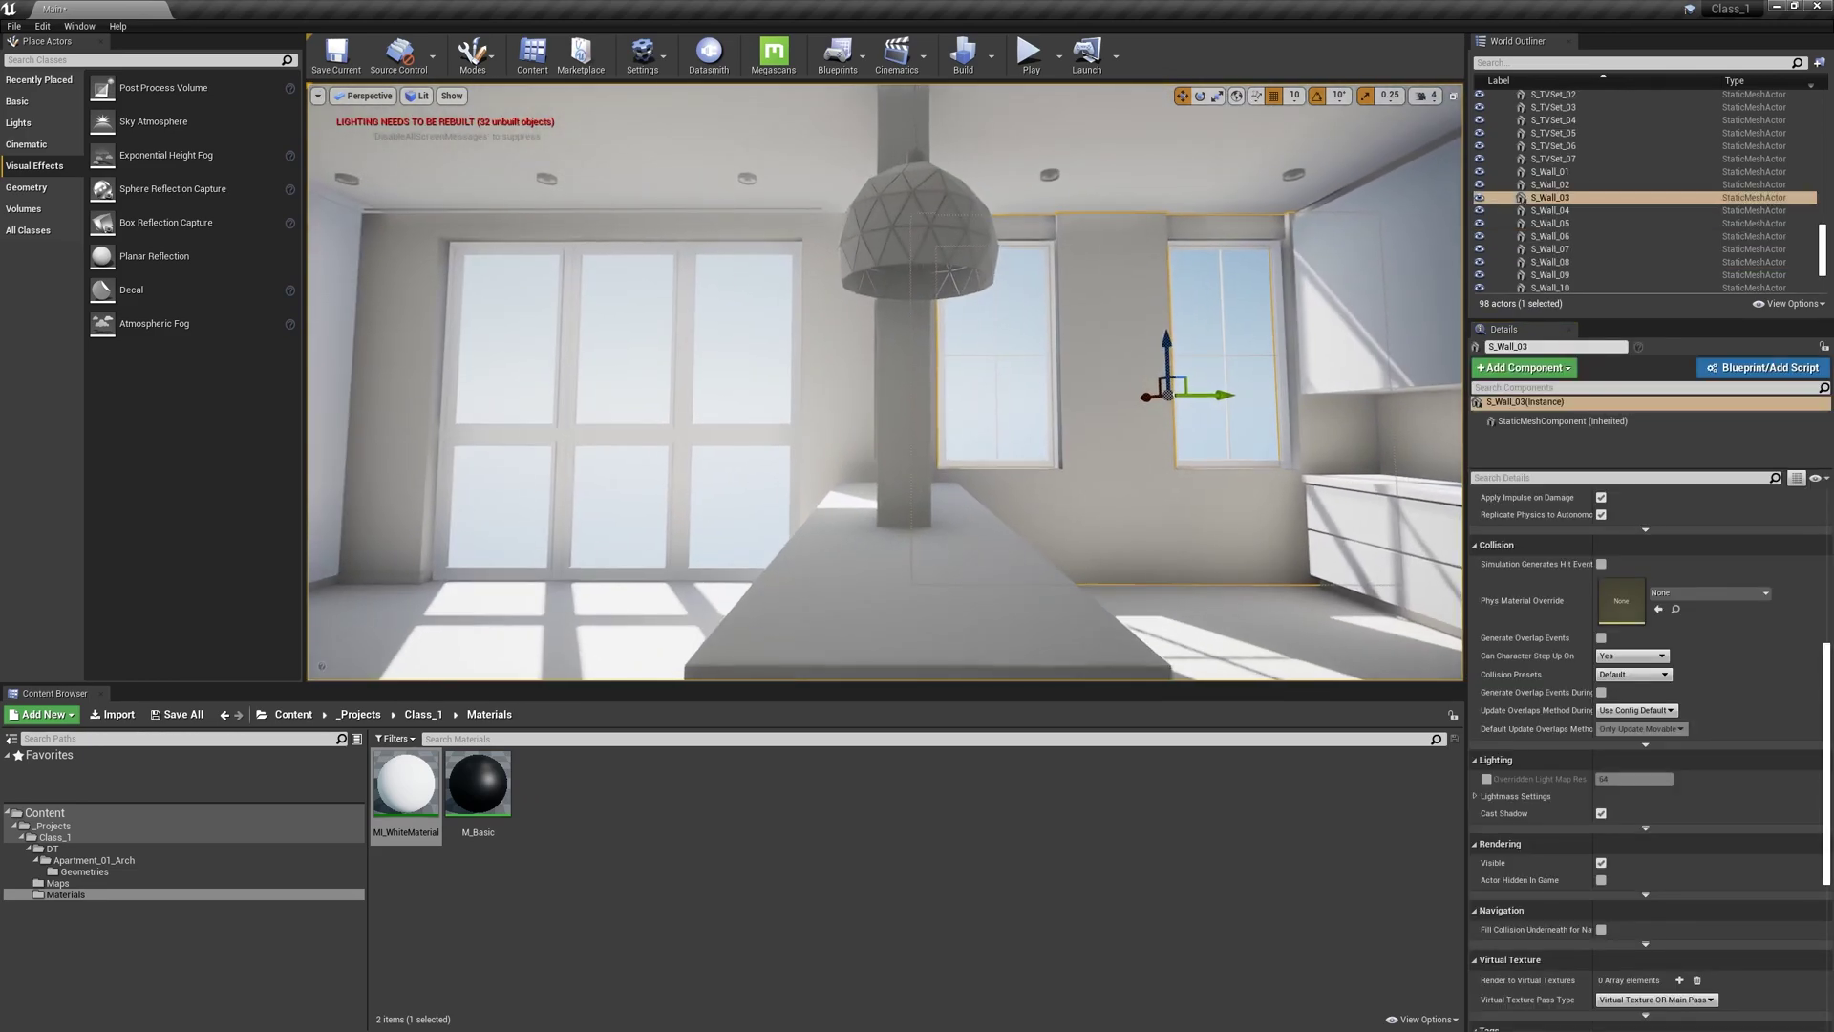
click(1487, 779)
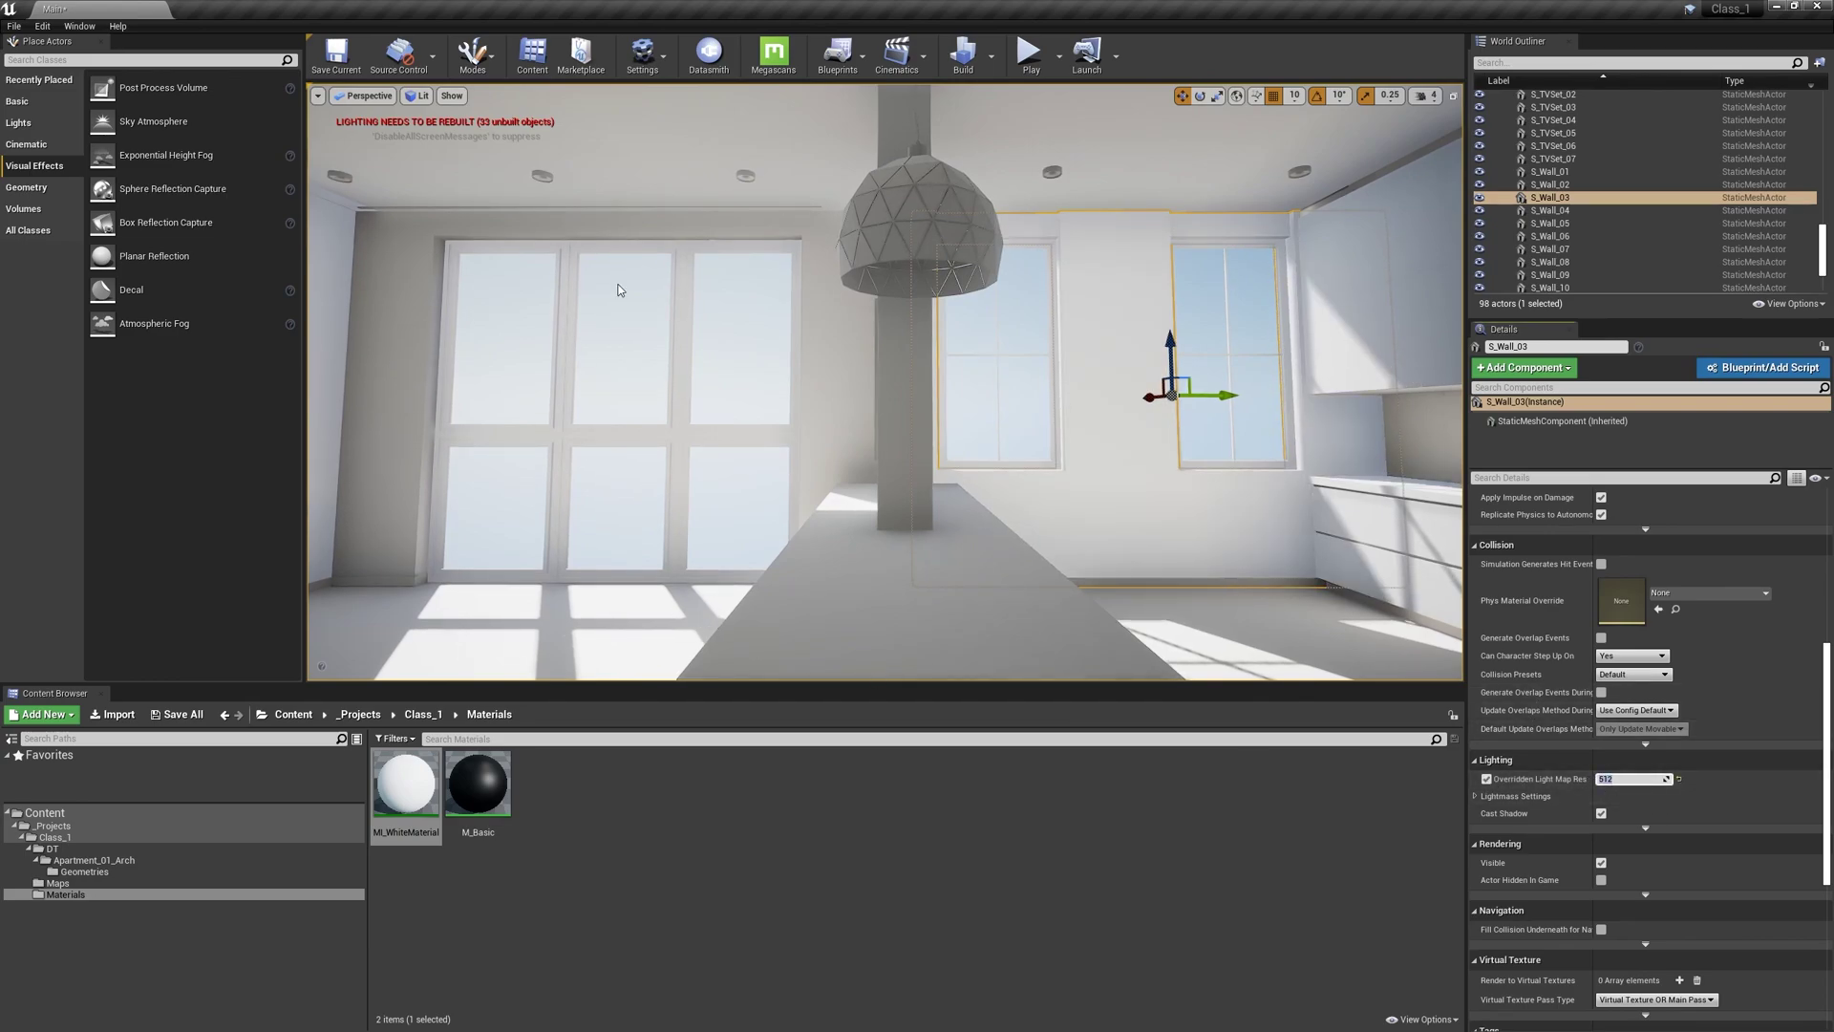
Step: Override the light map resolution of the wall around the tall windows and of the wall beside the kitchen
click(652, 227)
click(1486, 779)
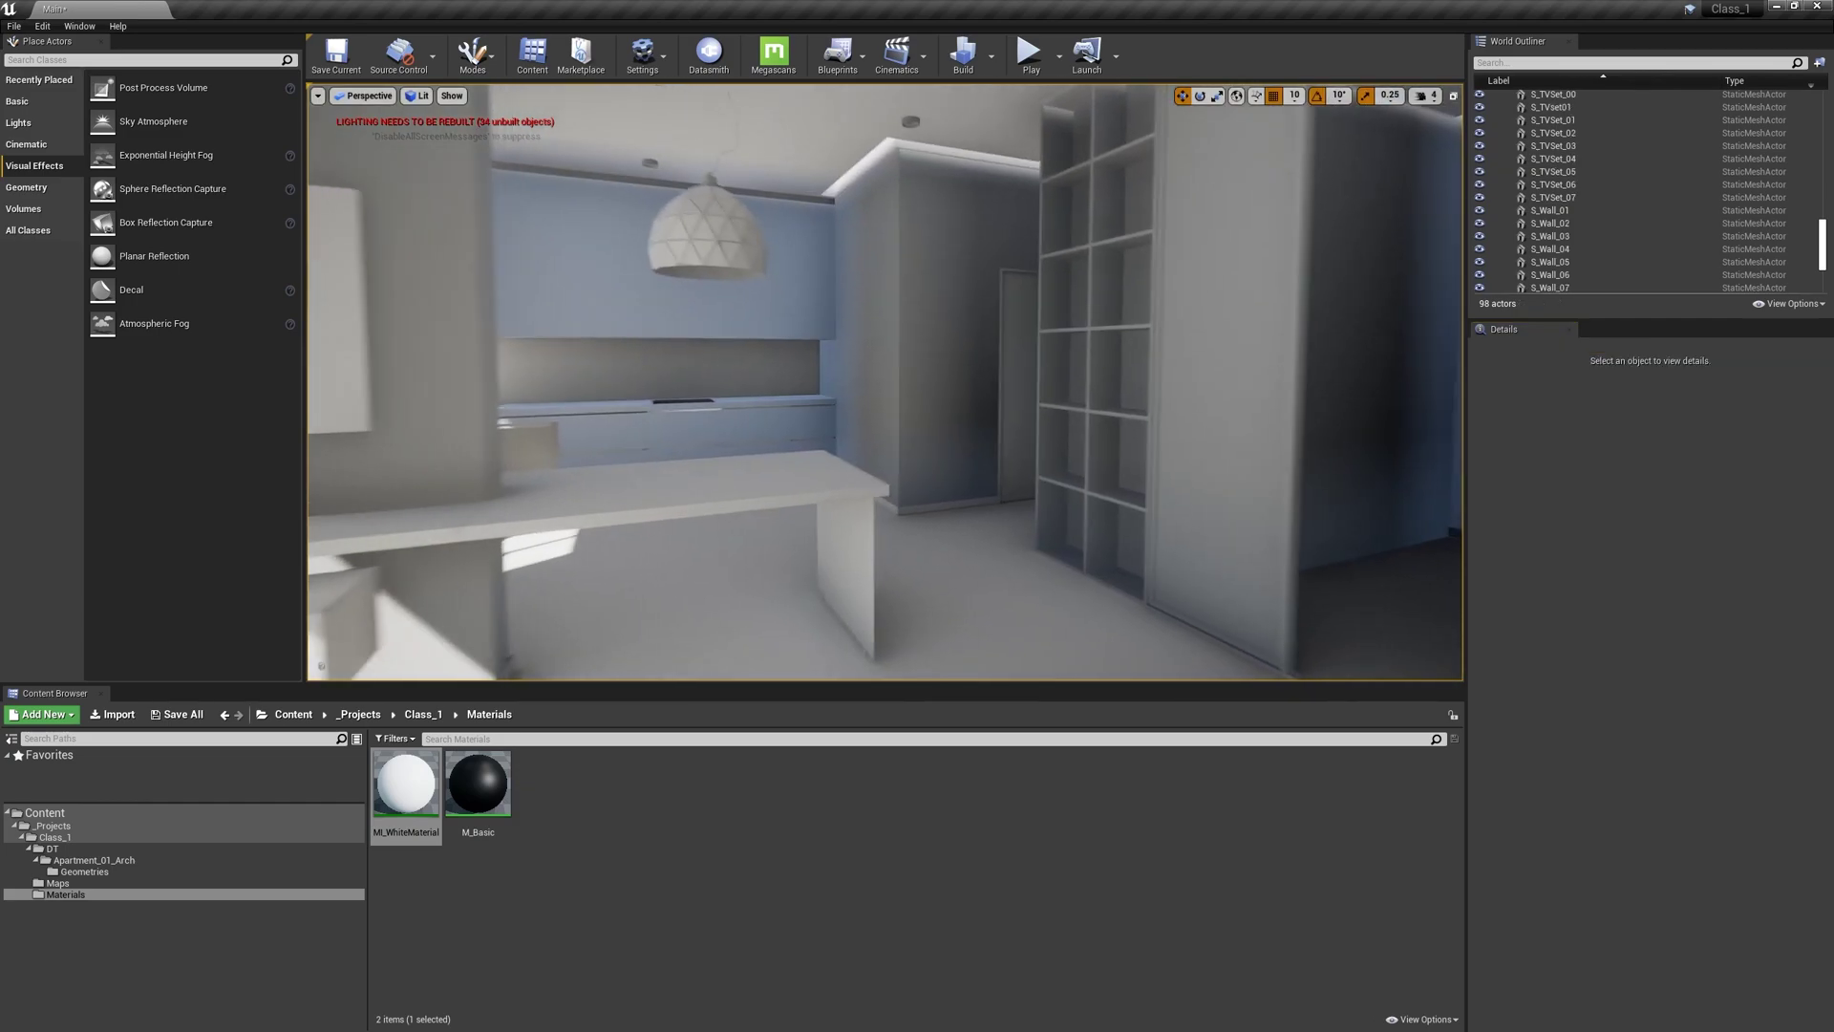
mouse_move(941, 263)
right_down()
mouse_move(1037, 263)
mouse_move(941, 263)
right_up()
click(941, 261)
click(1488, 779)
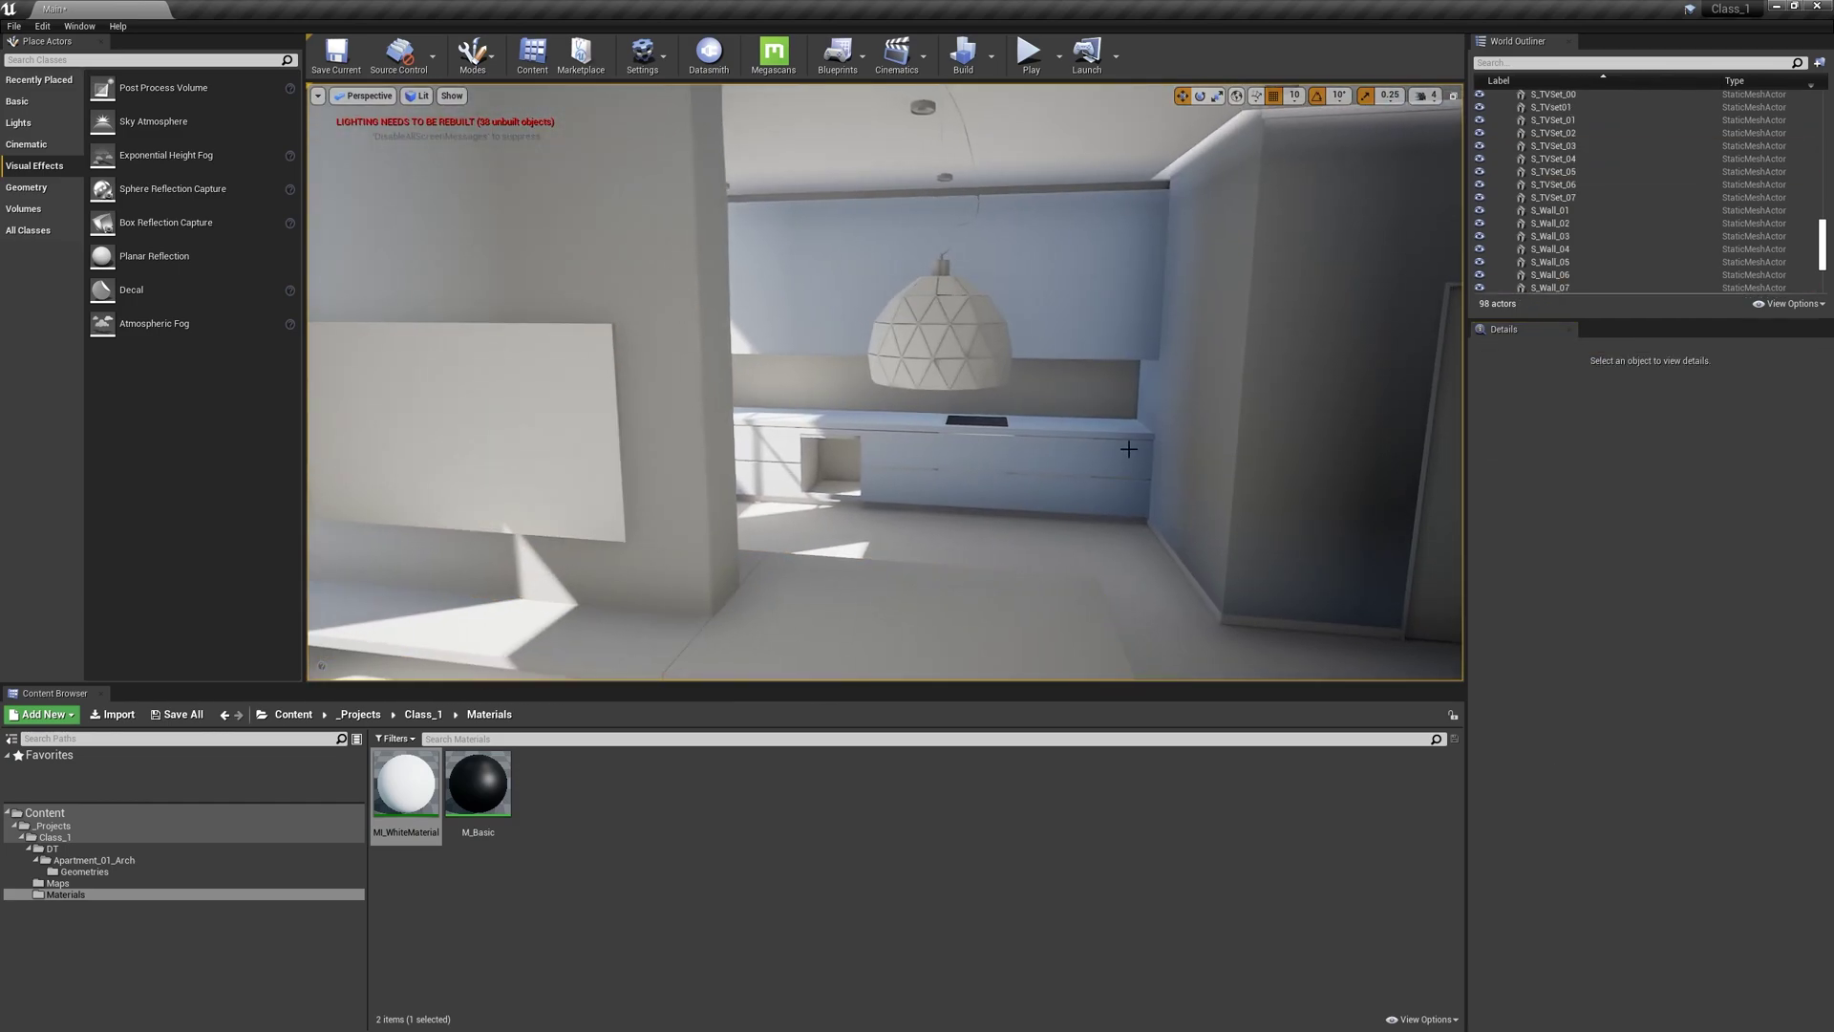
Step: Build the lighting of the level with the new light map resolutions
right_drag(860, 382, 860, 382)
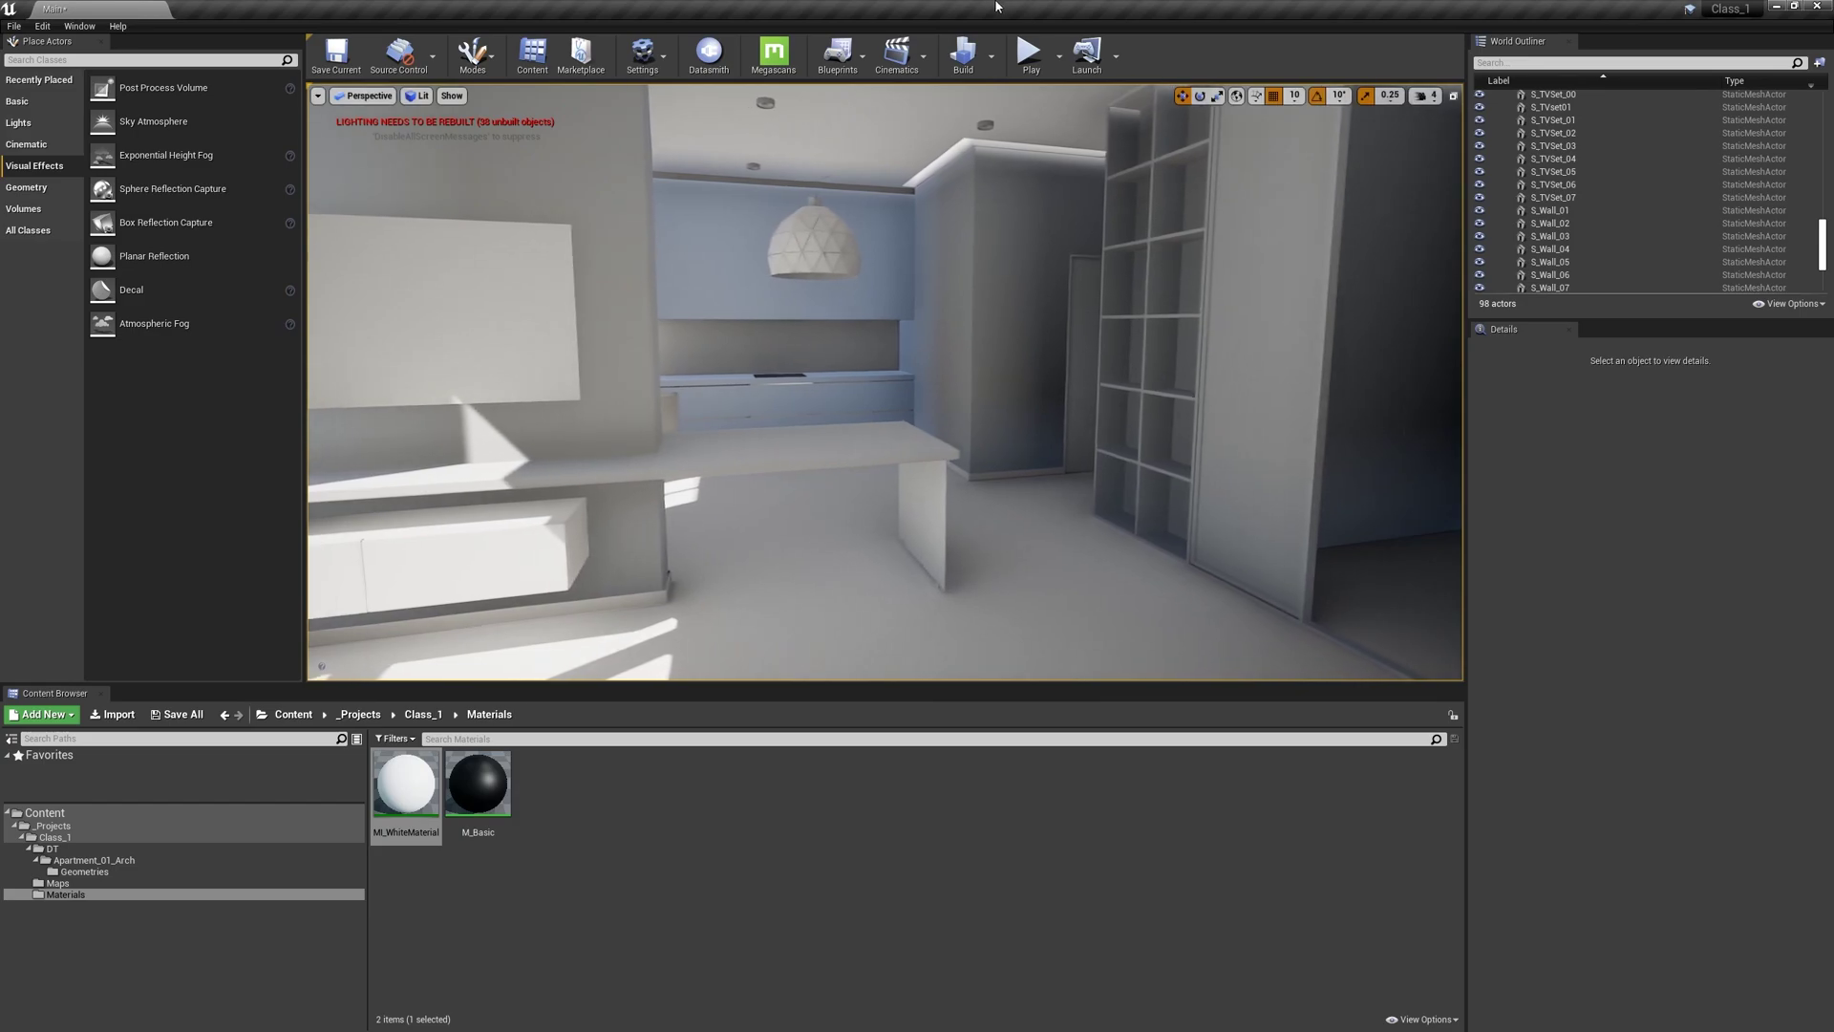
click(992, 55)
click(1032, 98)
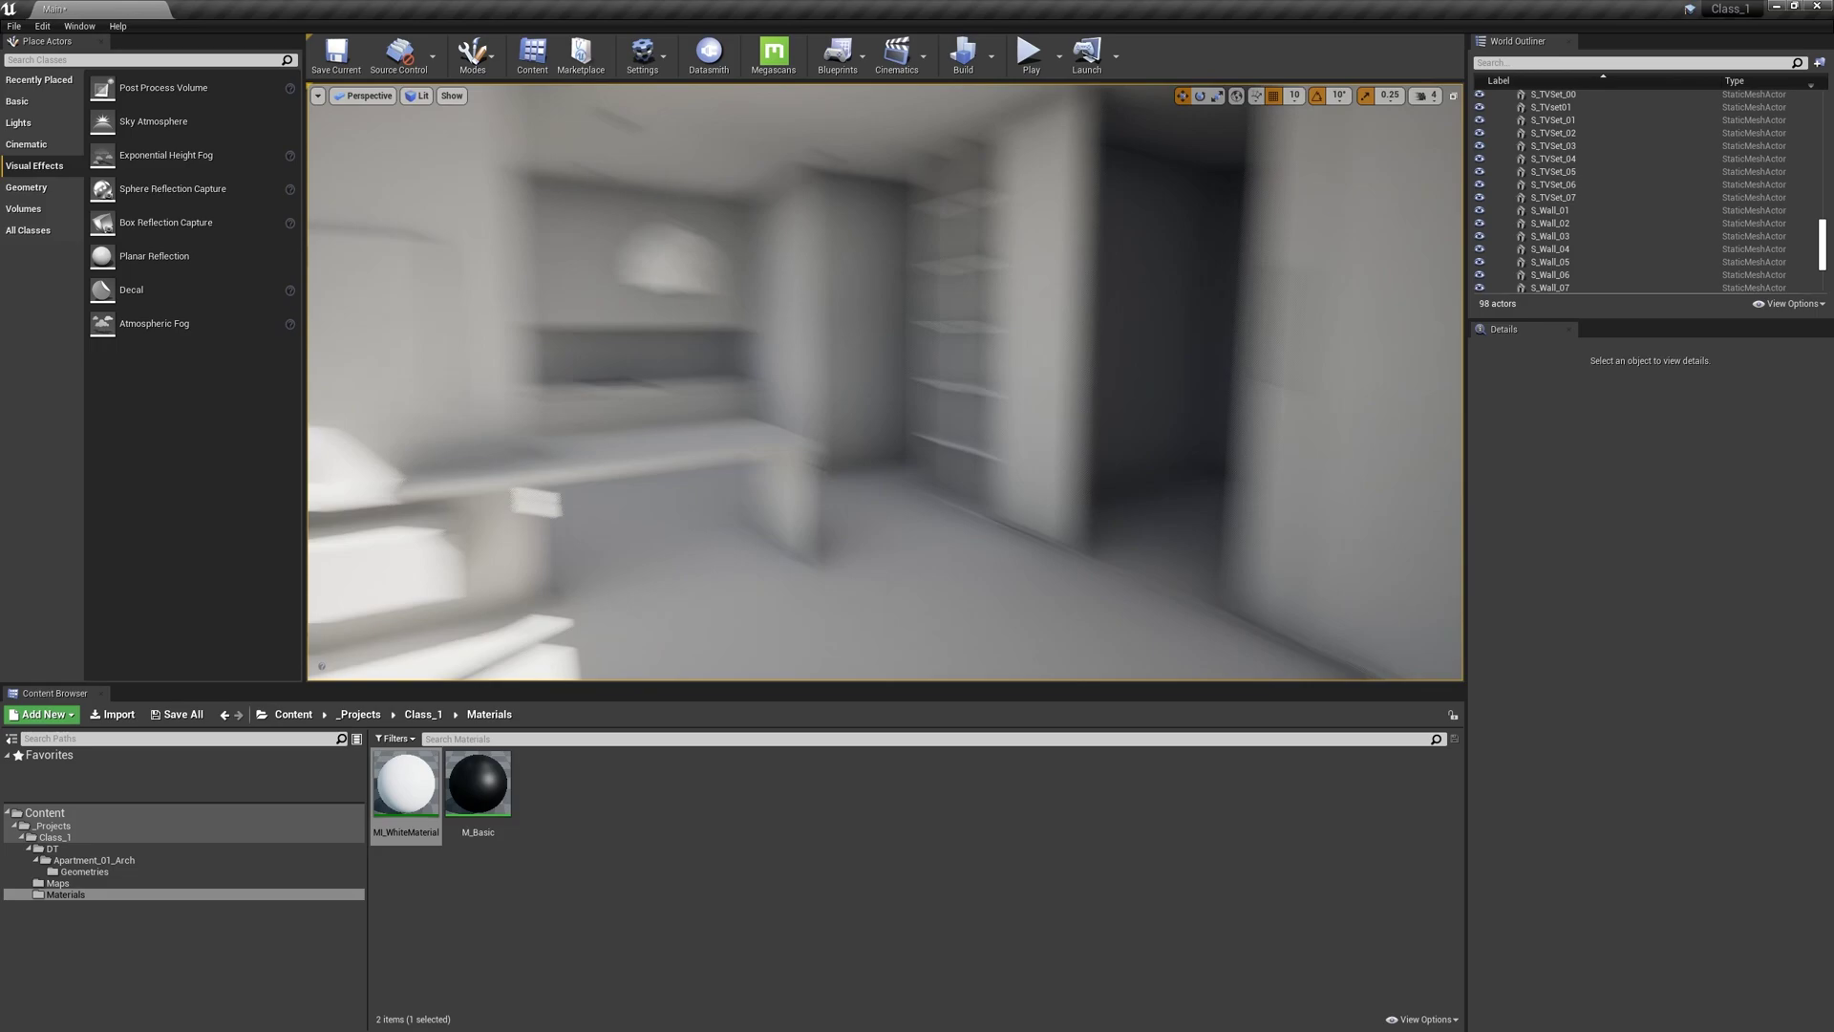
Step: Place a rect light by the ceiling recess beside the kitchen cabinets, pointing straight down, at about X -230, Y 530, Z 220
right_drag(884, 382, 1375, 382)
right_drag(1242, 382, 1337, 382)
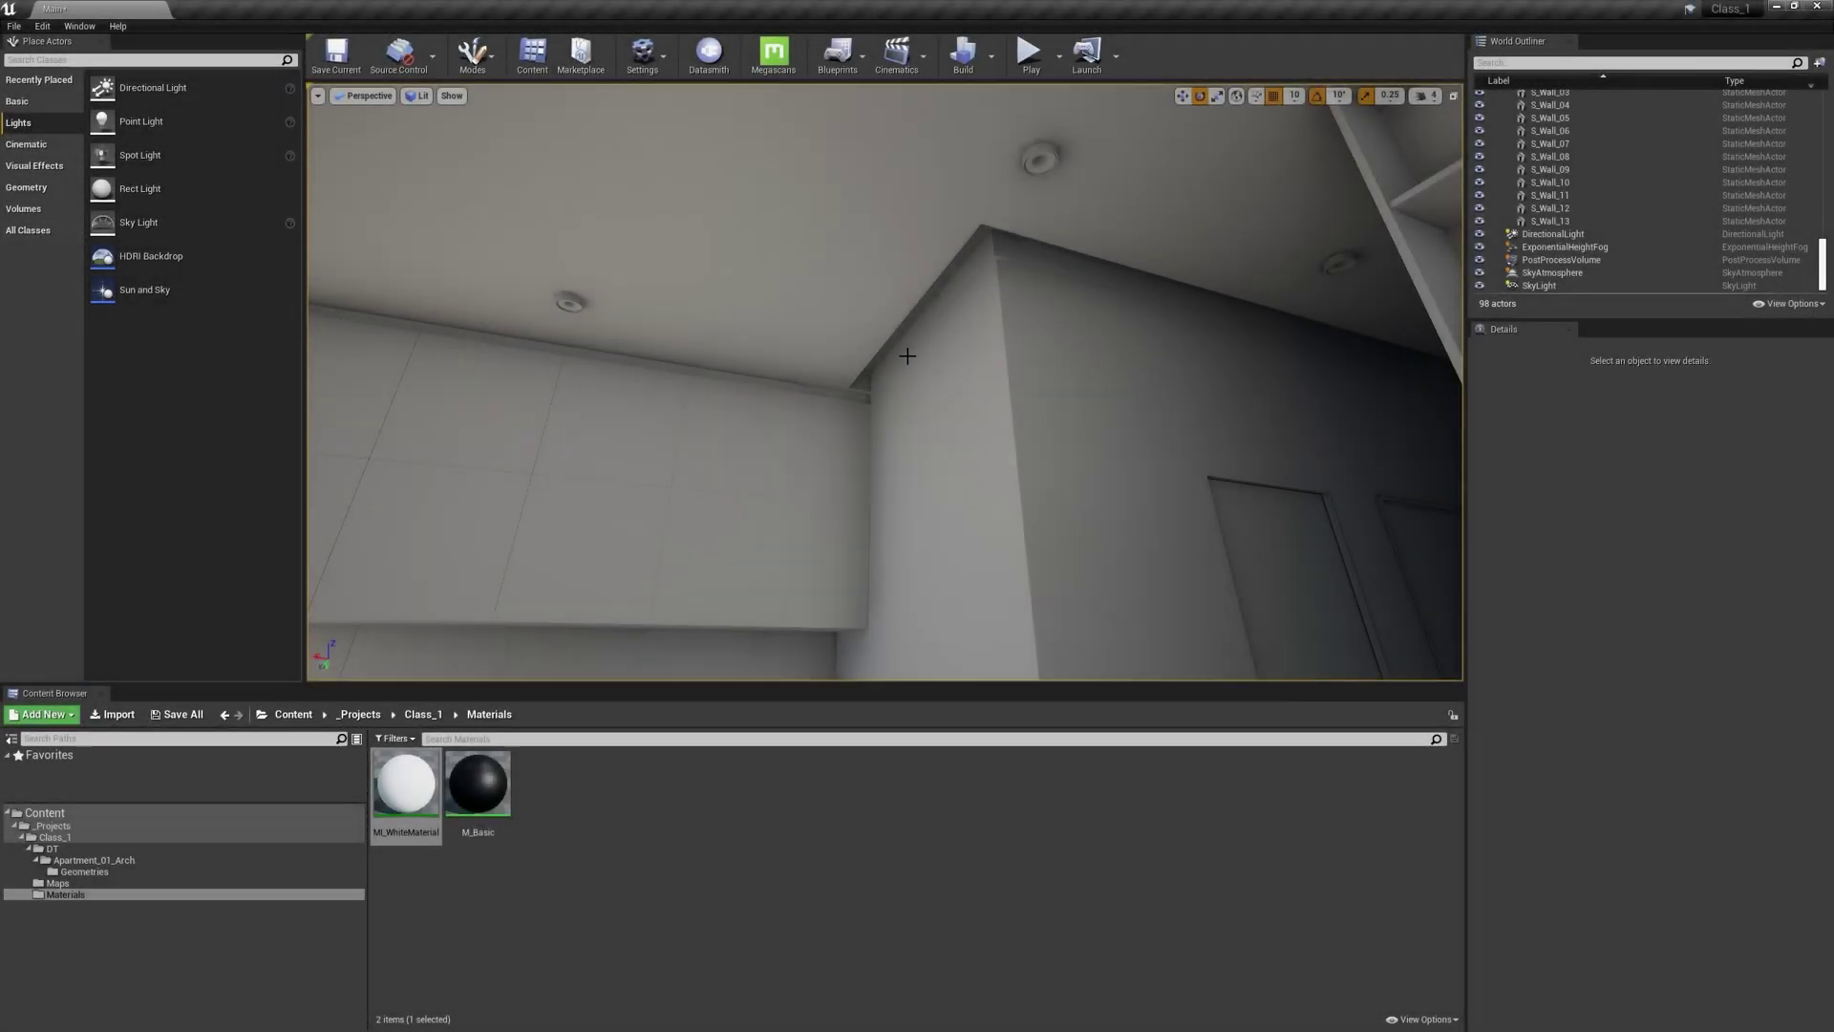
right_drag(904, 325, 1338, 267)
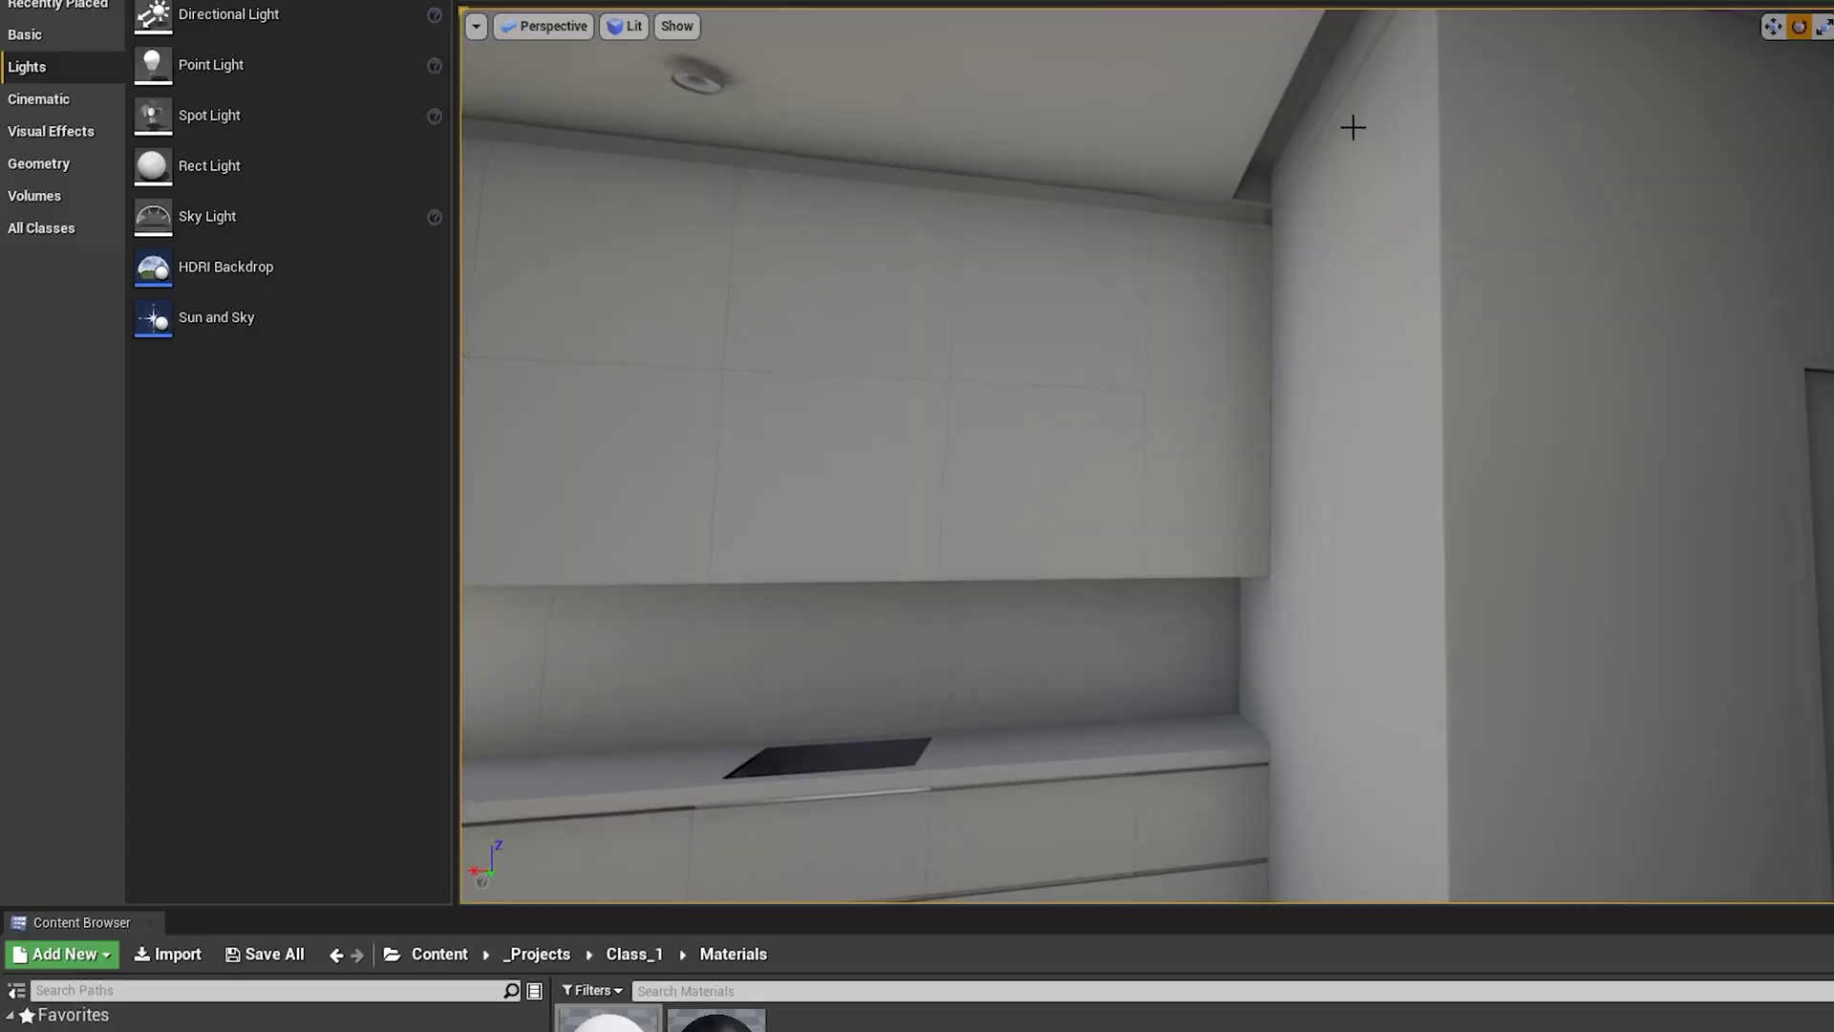
right_drag(821, 185, 1051, 144)
drag(128, 192, 692, 280)
drag(1038, 303, 1067, 324)
drag(830, 315, 917, 449)
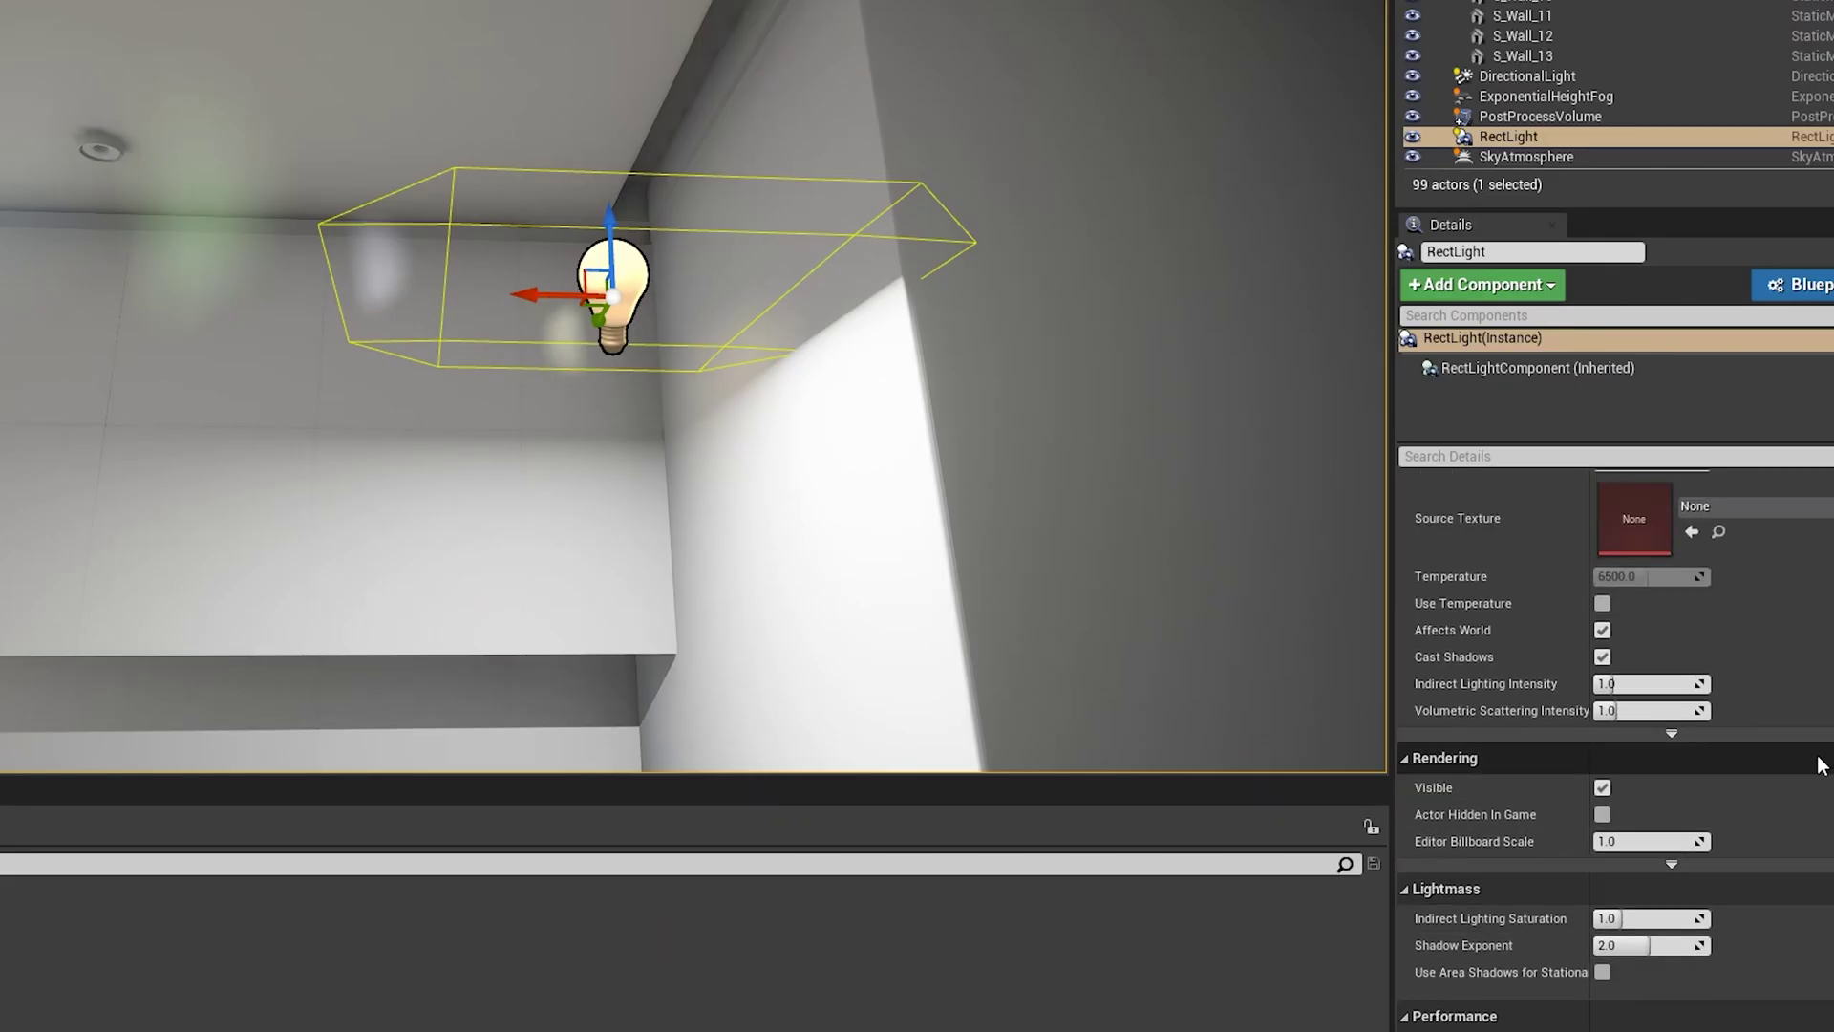
Step: Set the rect light's source width to 10 and its source height to 5
scroll(1775, 833, up, 4)
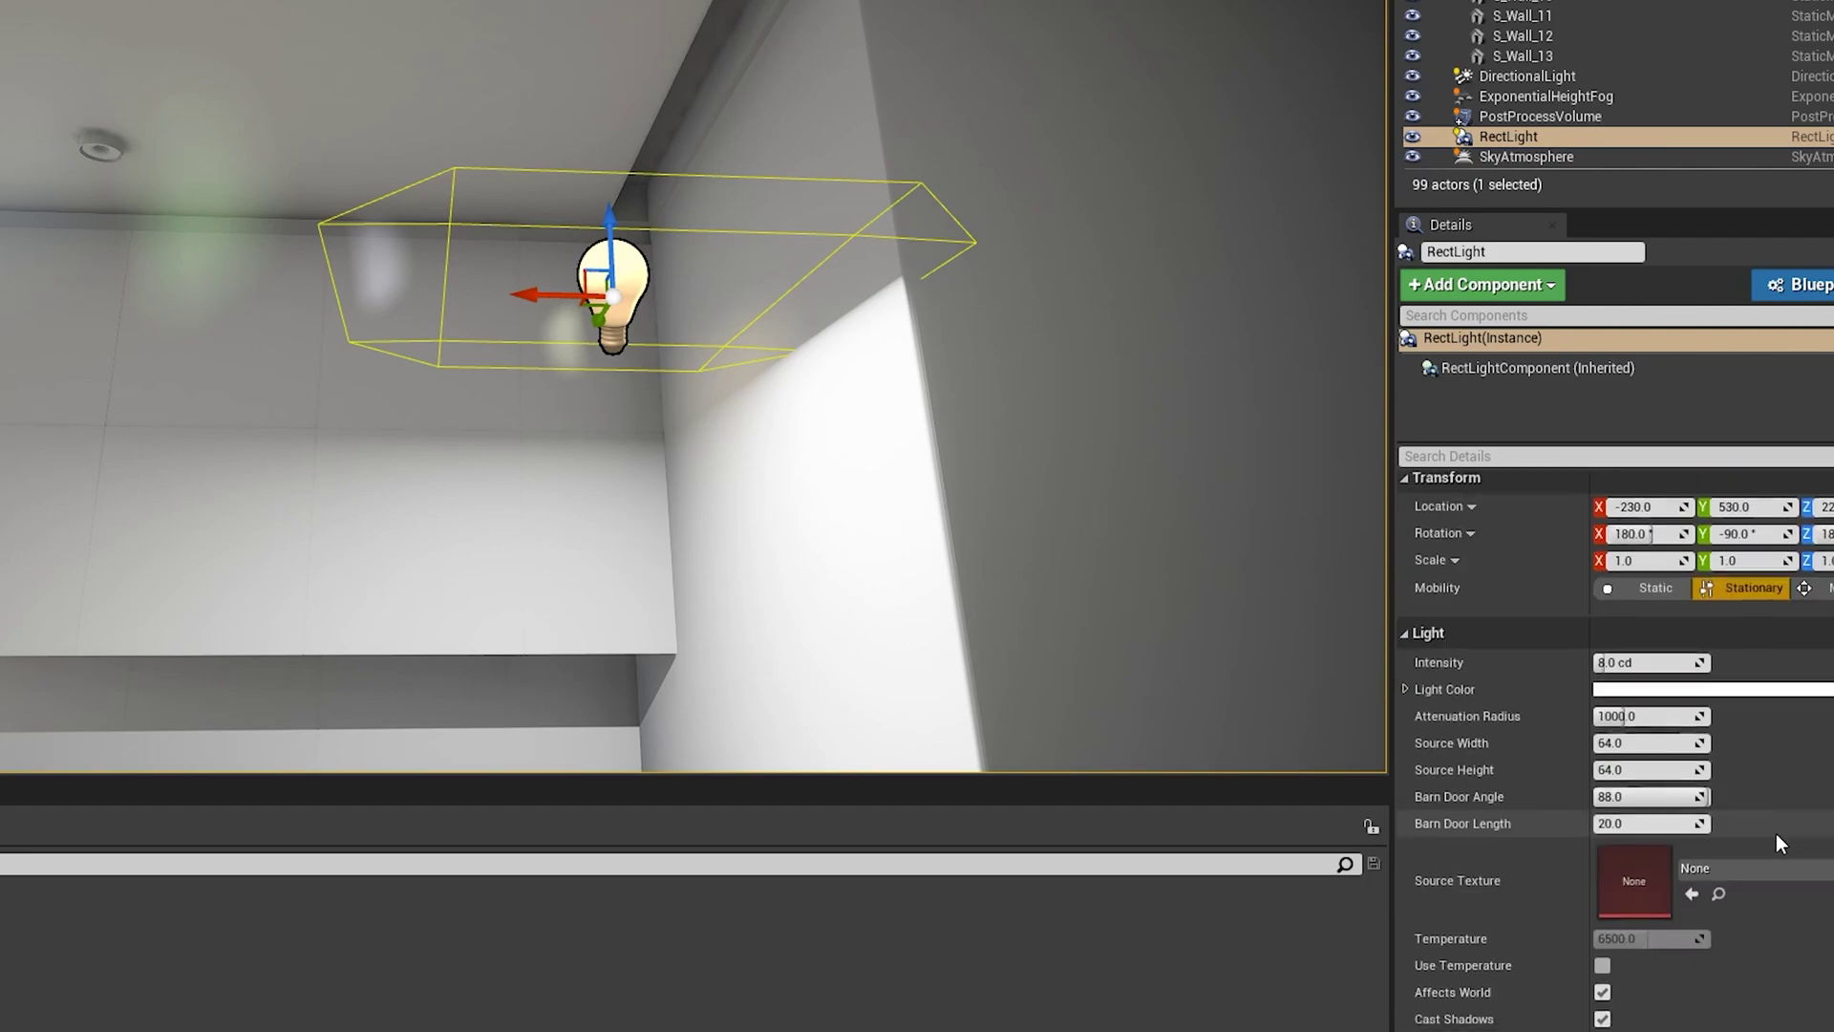
click(1642, 757)
text(5)
key(Return)
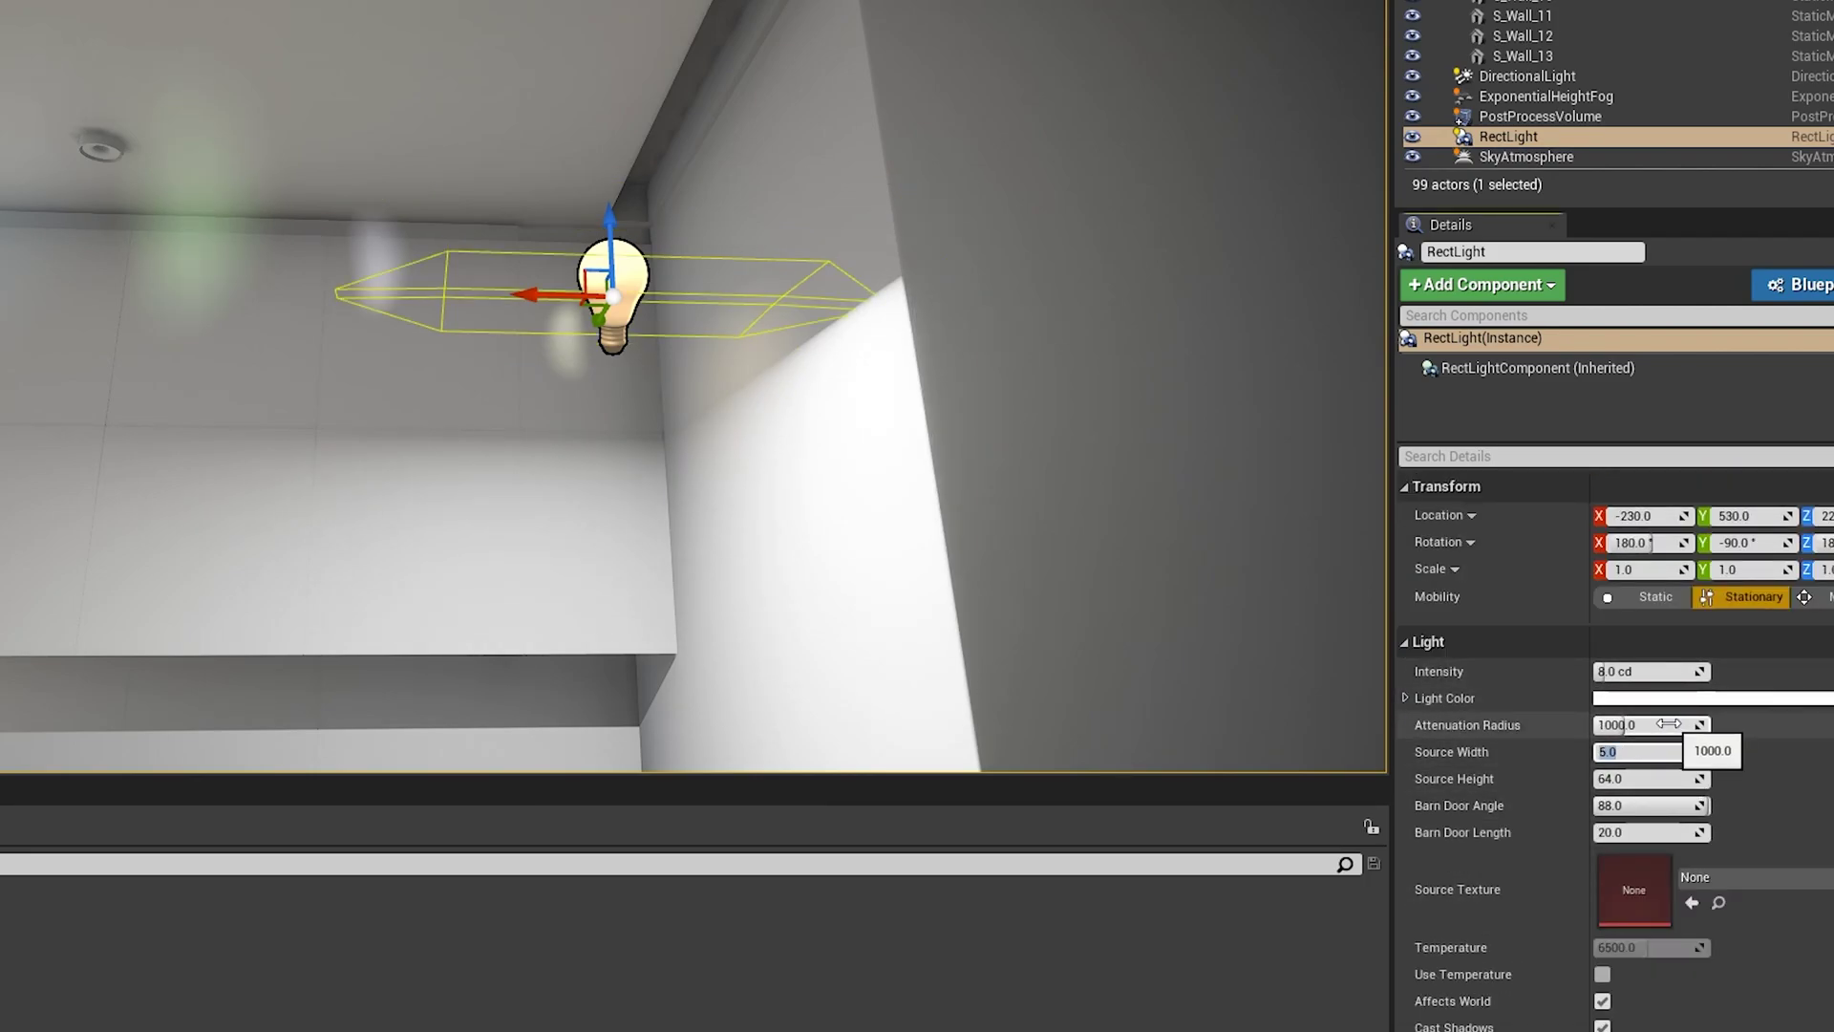
click(1659, 779)
text(5)
key(Return)
click(1649, 752)
text(10)
key(Return)
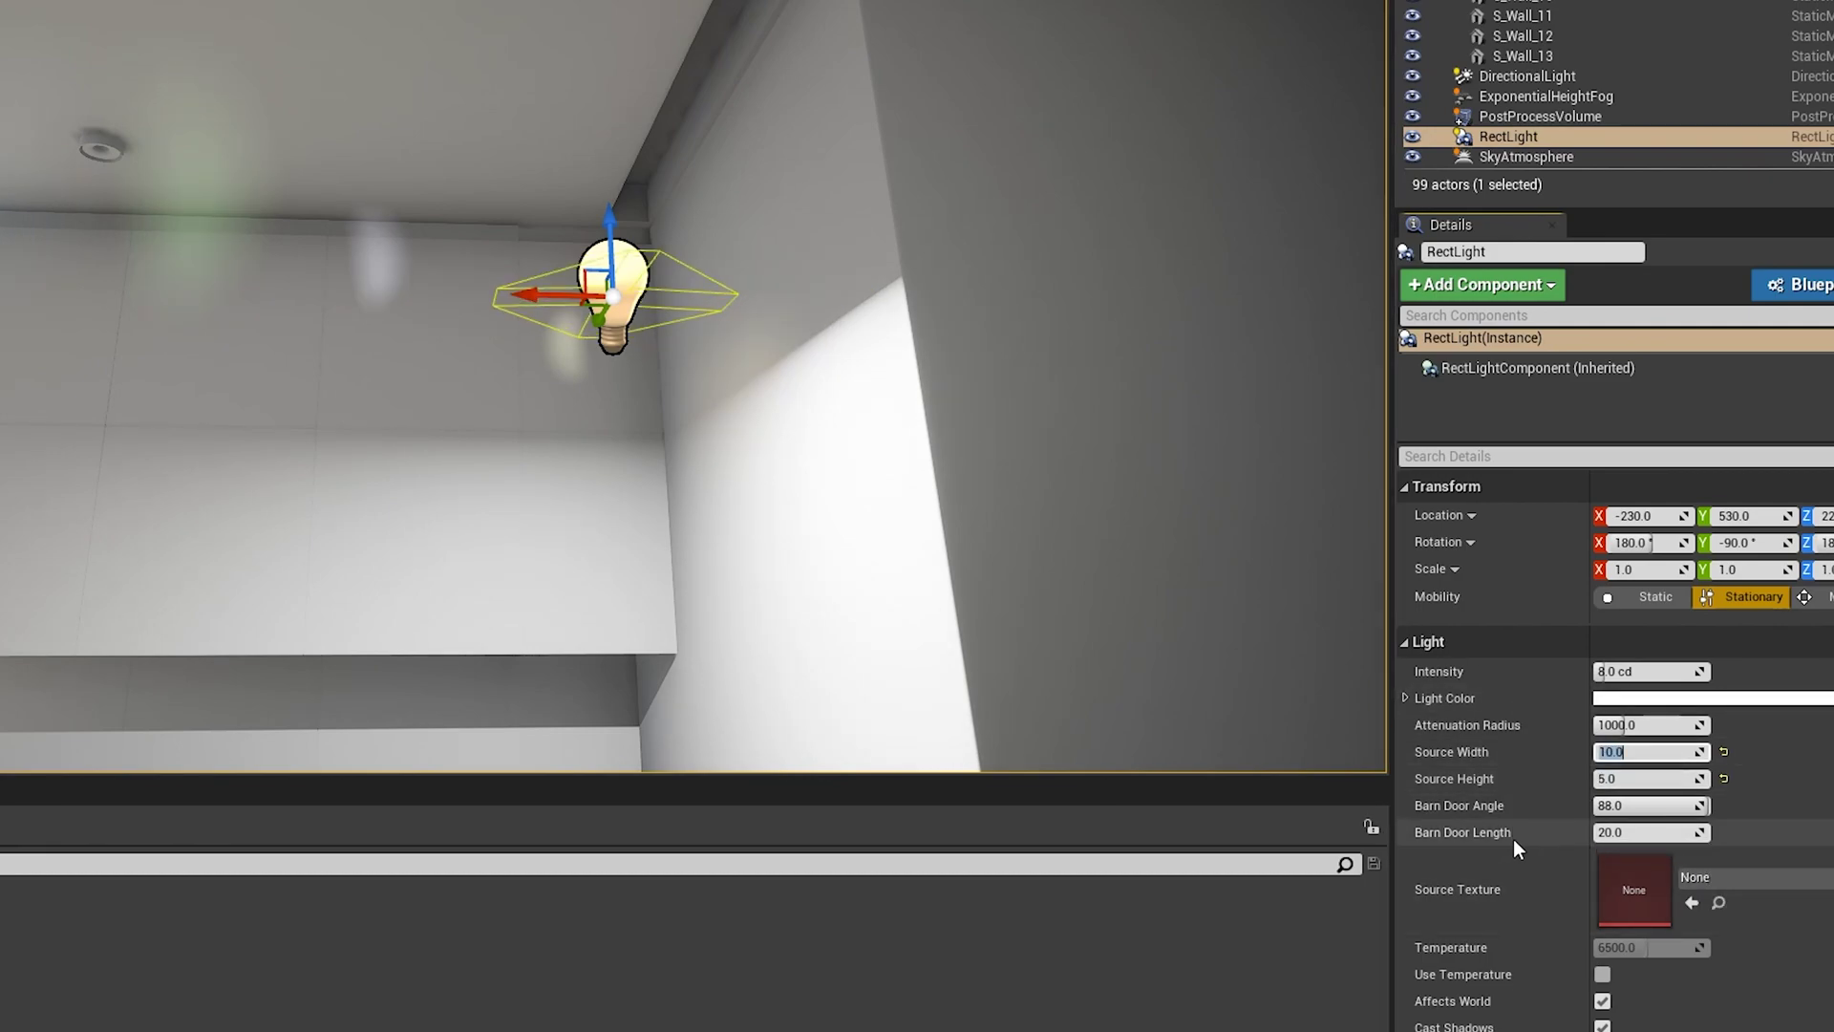
Step: Shorten the rect light's barn door length to 1.0
right_drag(793, 392, 812, 449)
drag(1667, 832, 1624, 832)
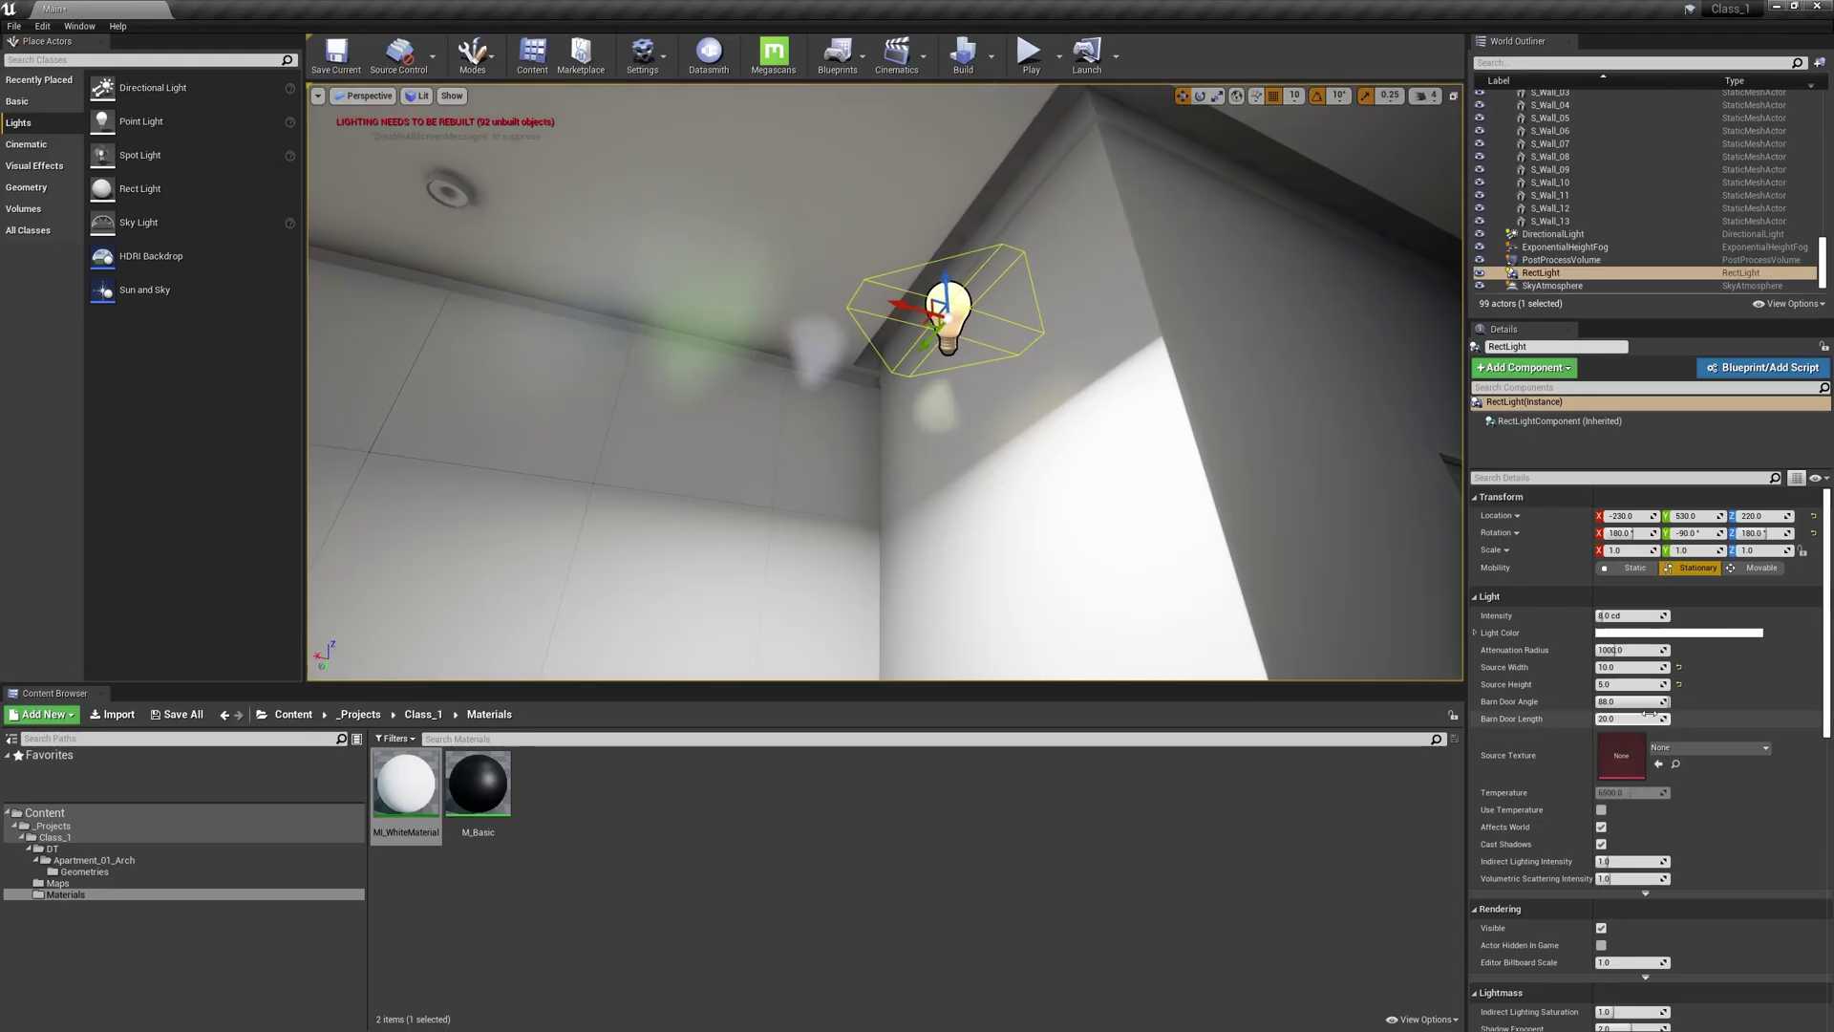
key(ctrl+z)
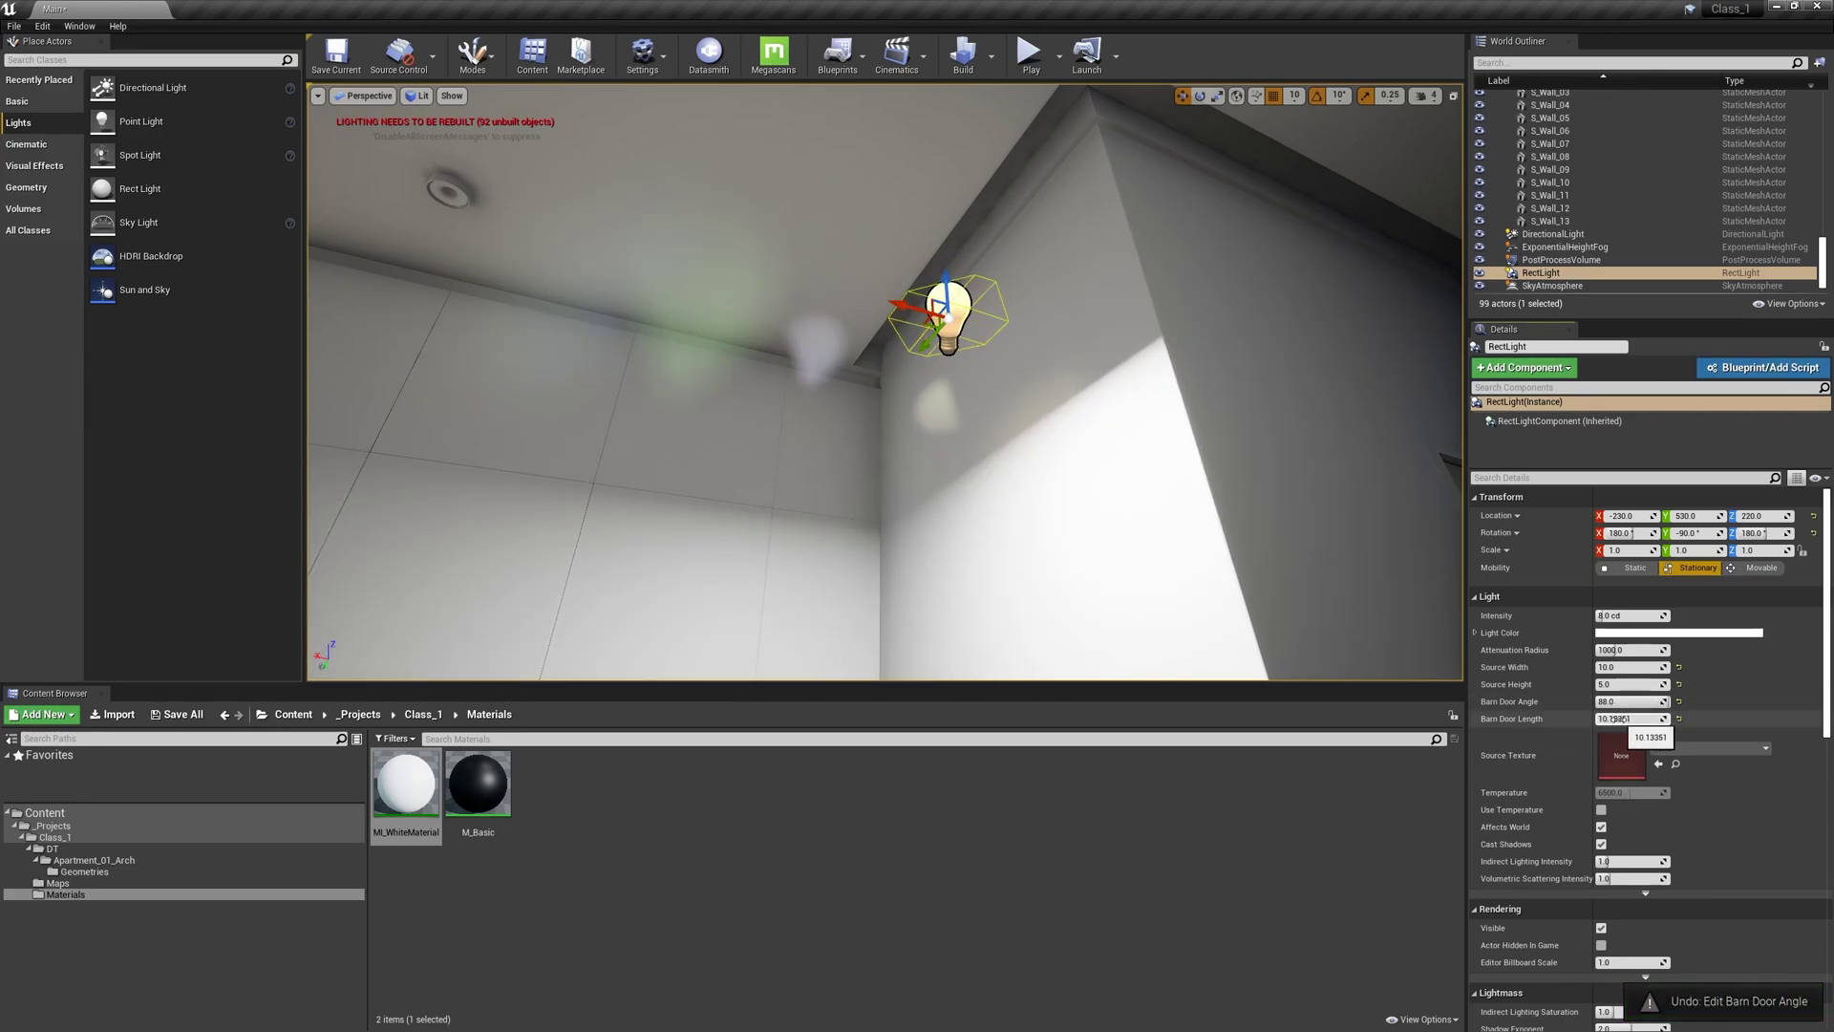
right_drag(1185, 475, 1186, 564)
key(ctrl+z)
text(2.0)
key(Return)
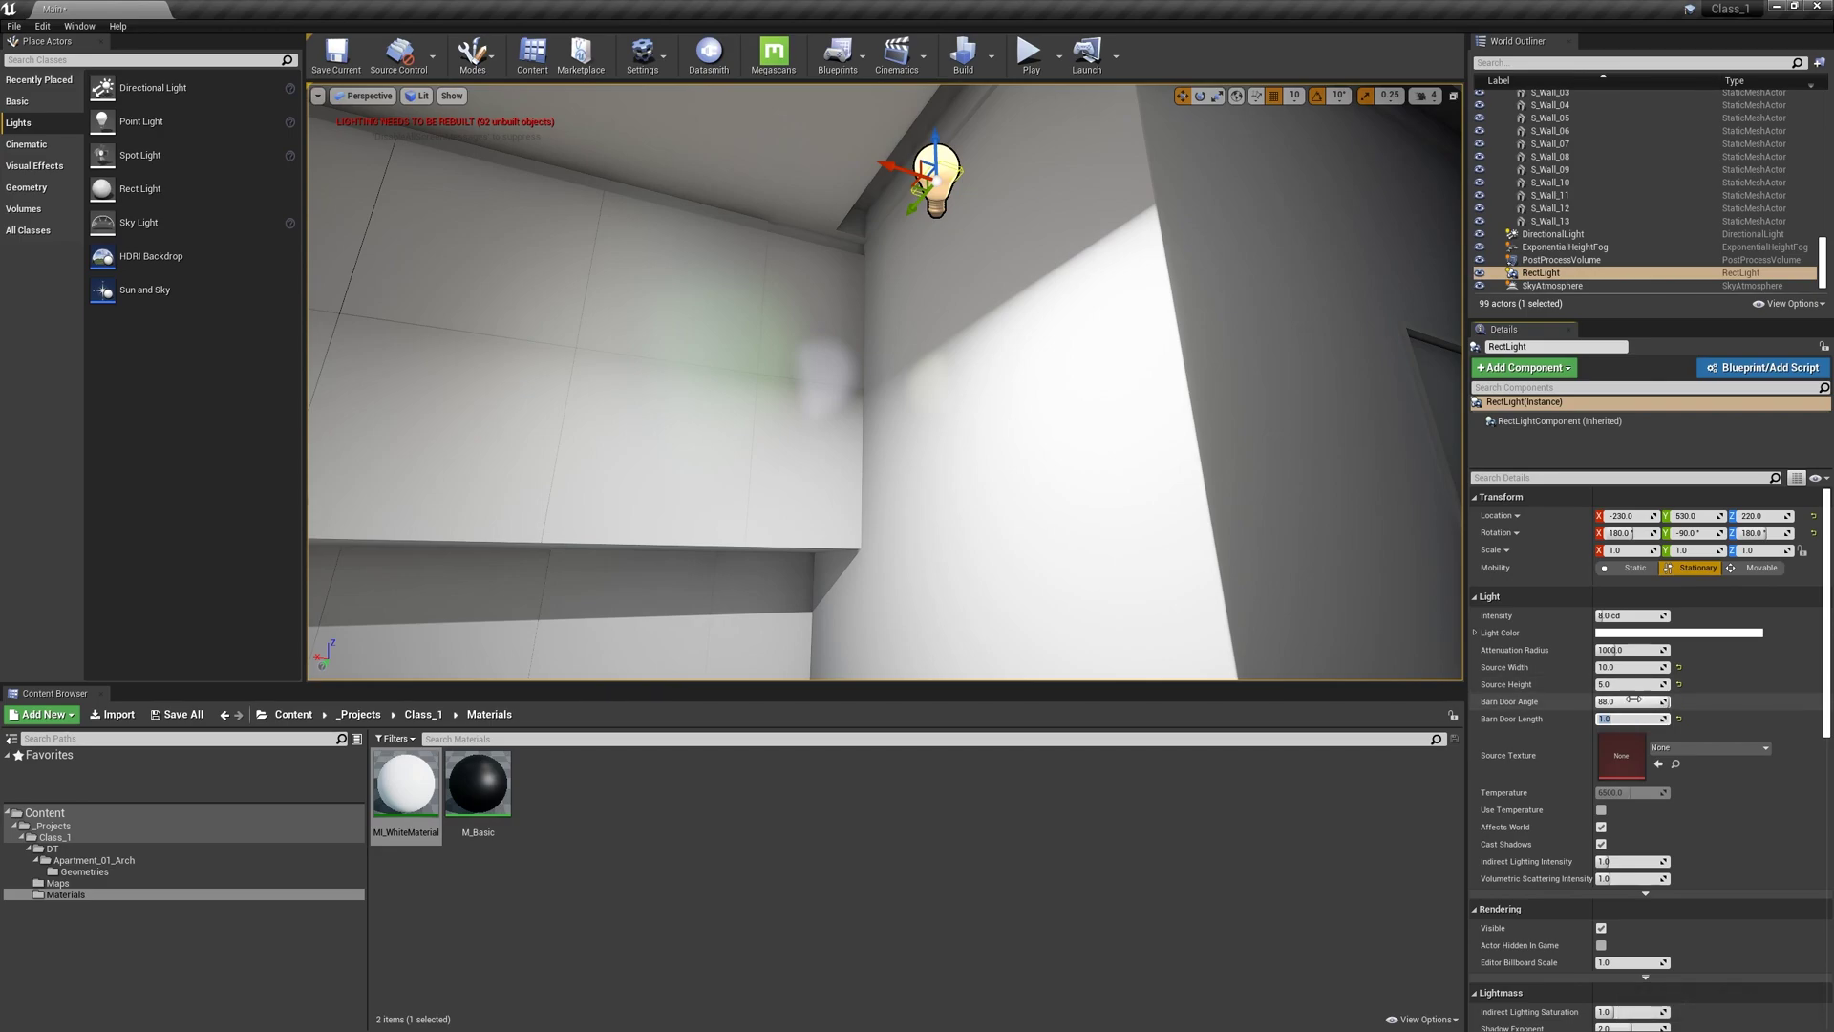
Step: Move the rect light to about X -260, Z 283 and set its intensity to 2 cd with a temperature of 4000
right_drag(952, 91, 948, 67)
drag(918, 248, 907, 126)
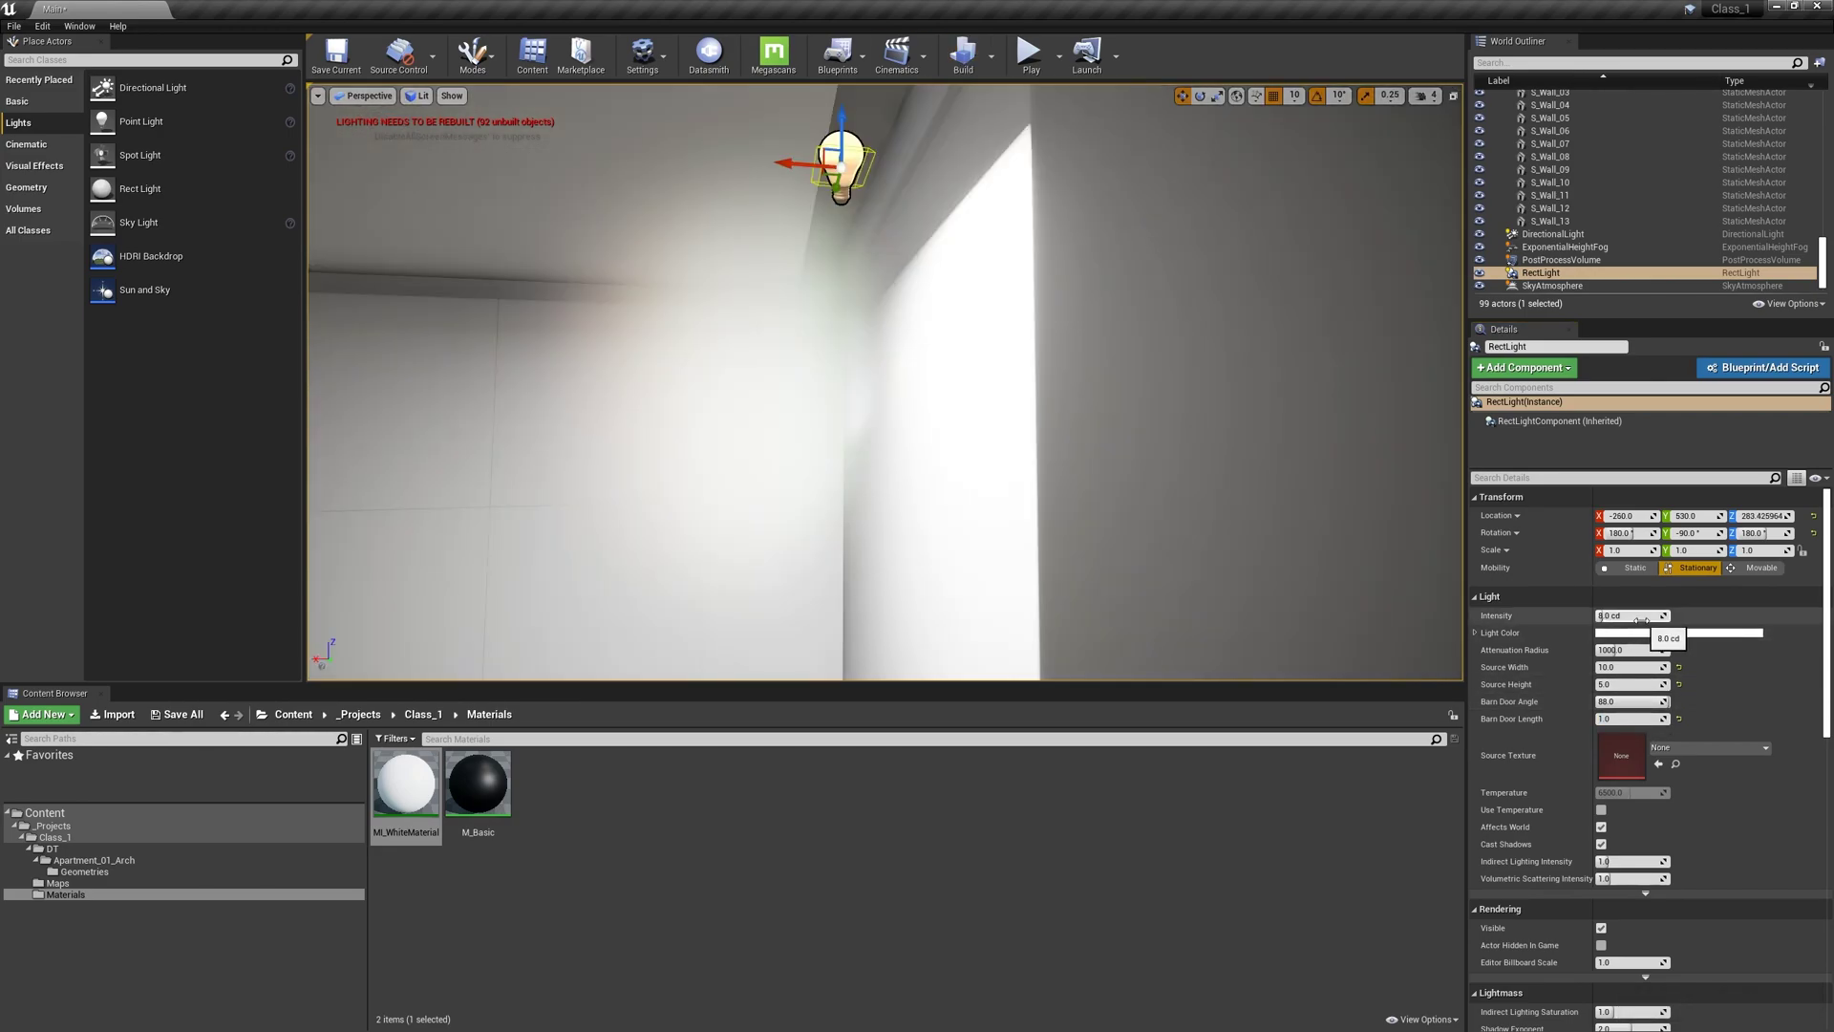
text(2)
key(Return)
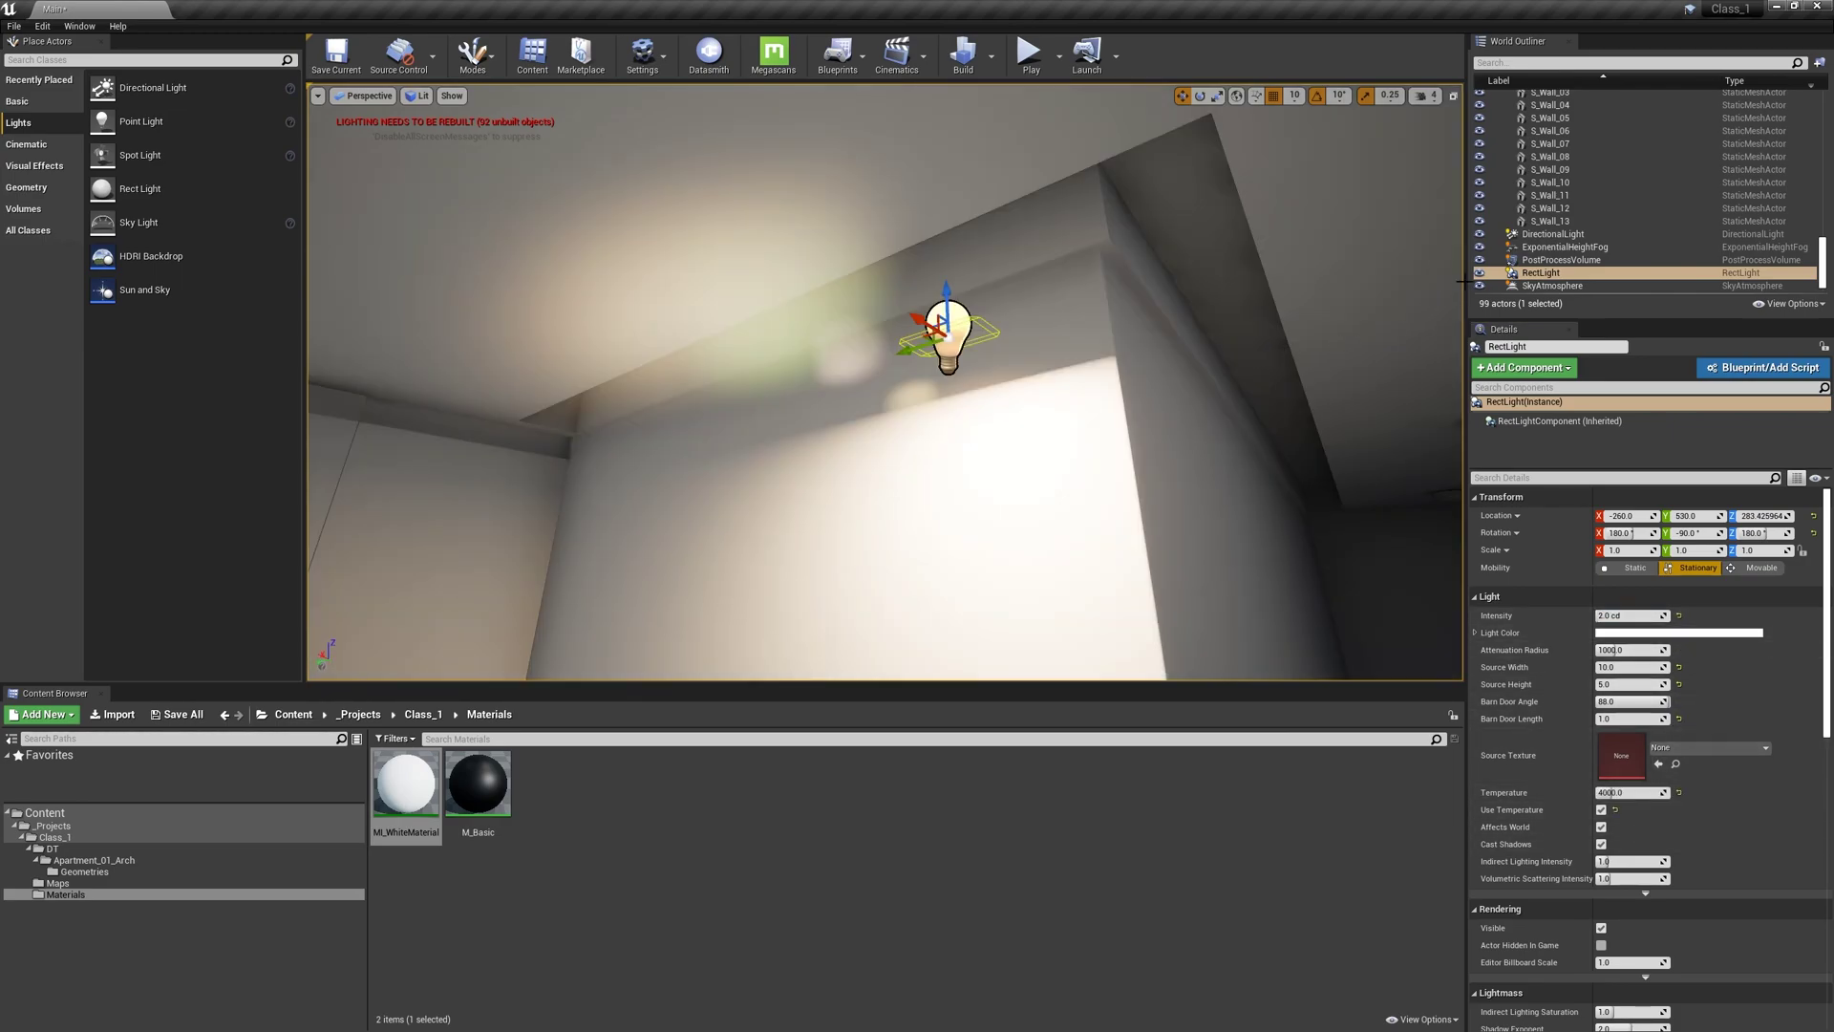
Step: Override the post process volume's lens flare intensity with 0.1
right_drag(884, 356, 759, 258)
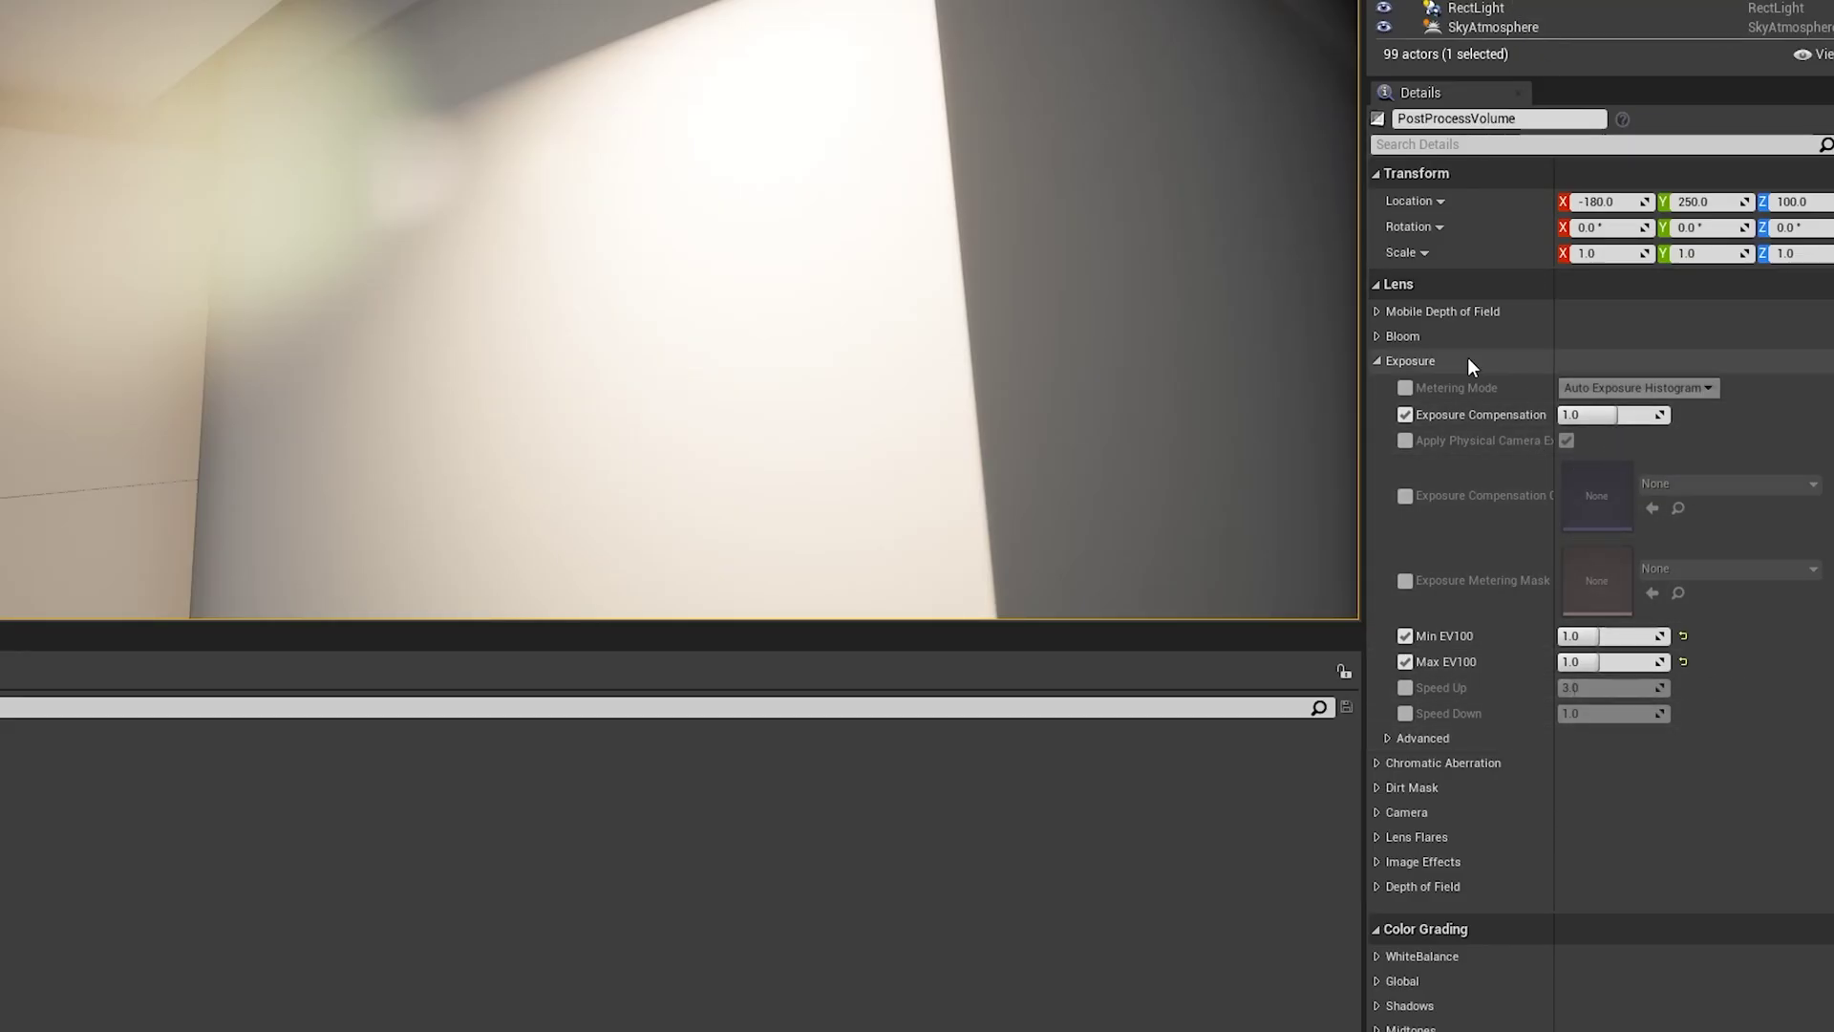
click(1370, 843)
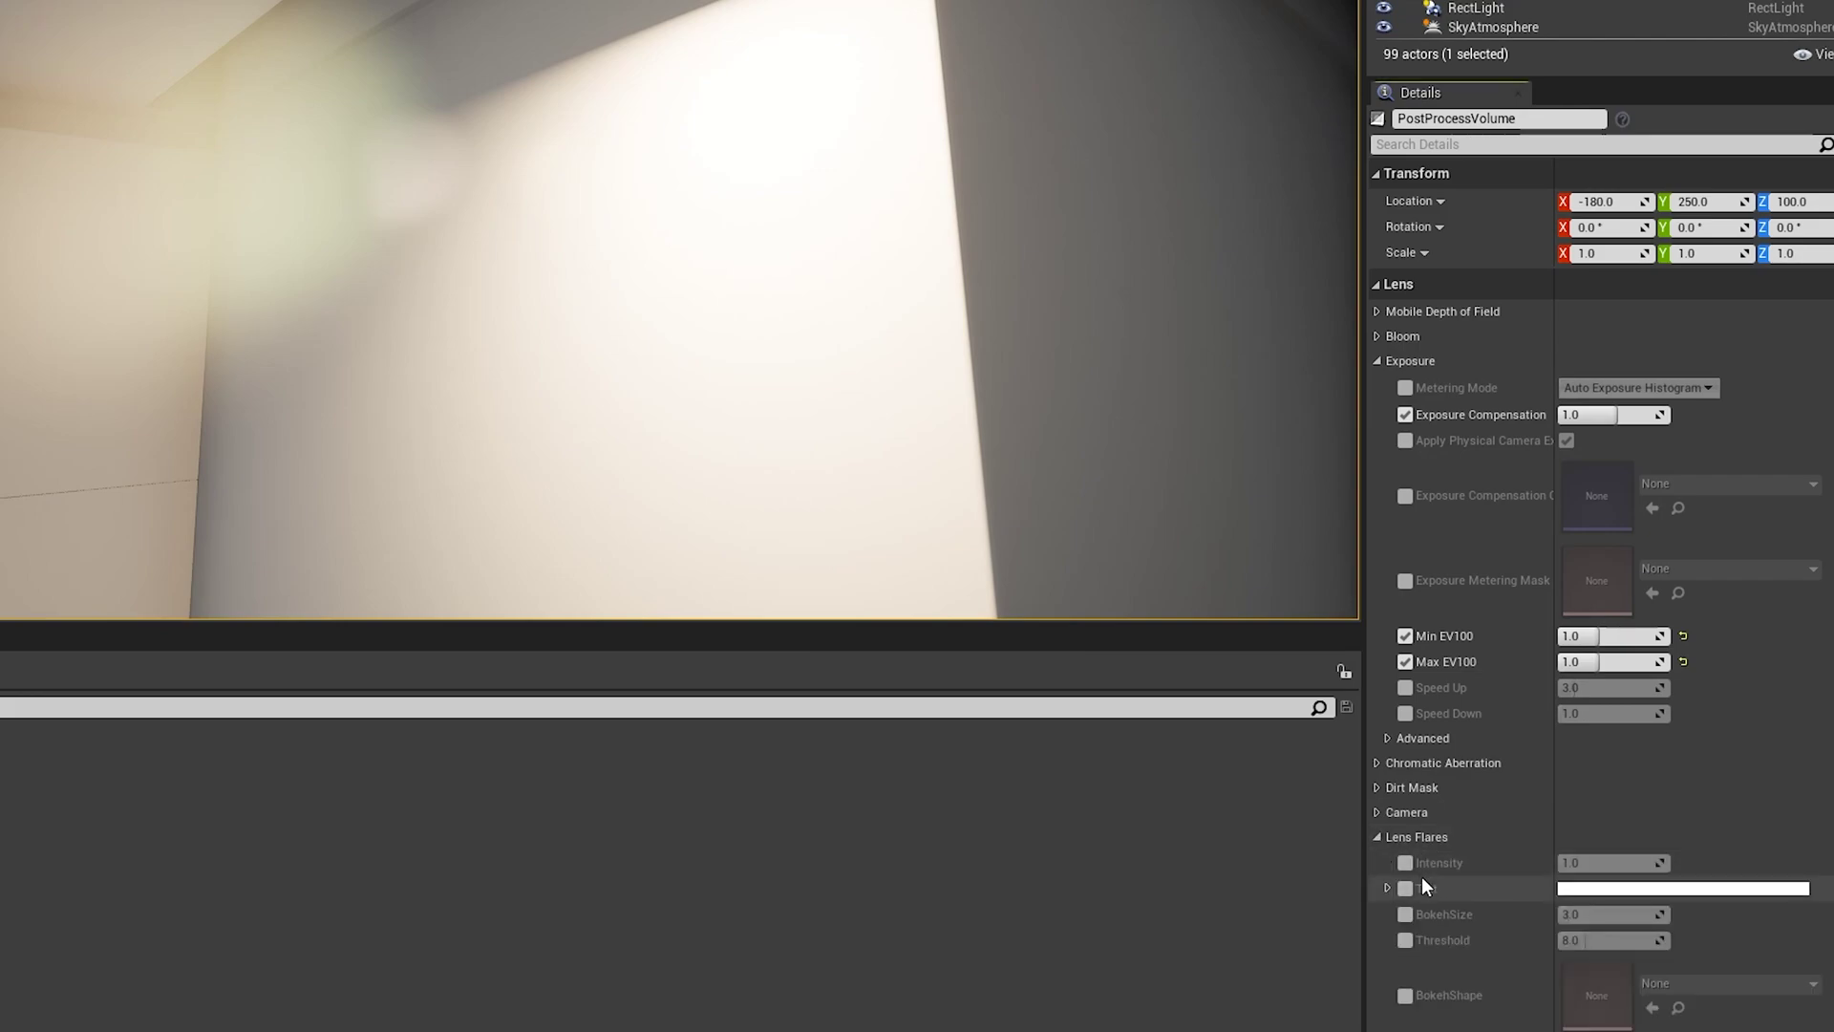
click(1632, 864)
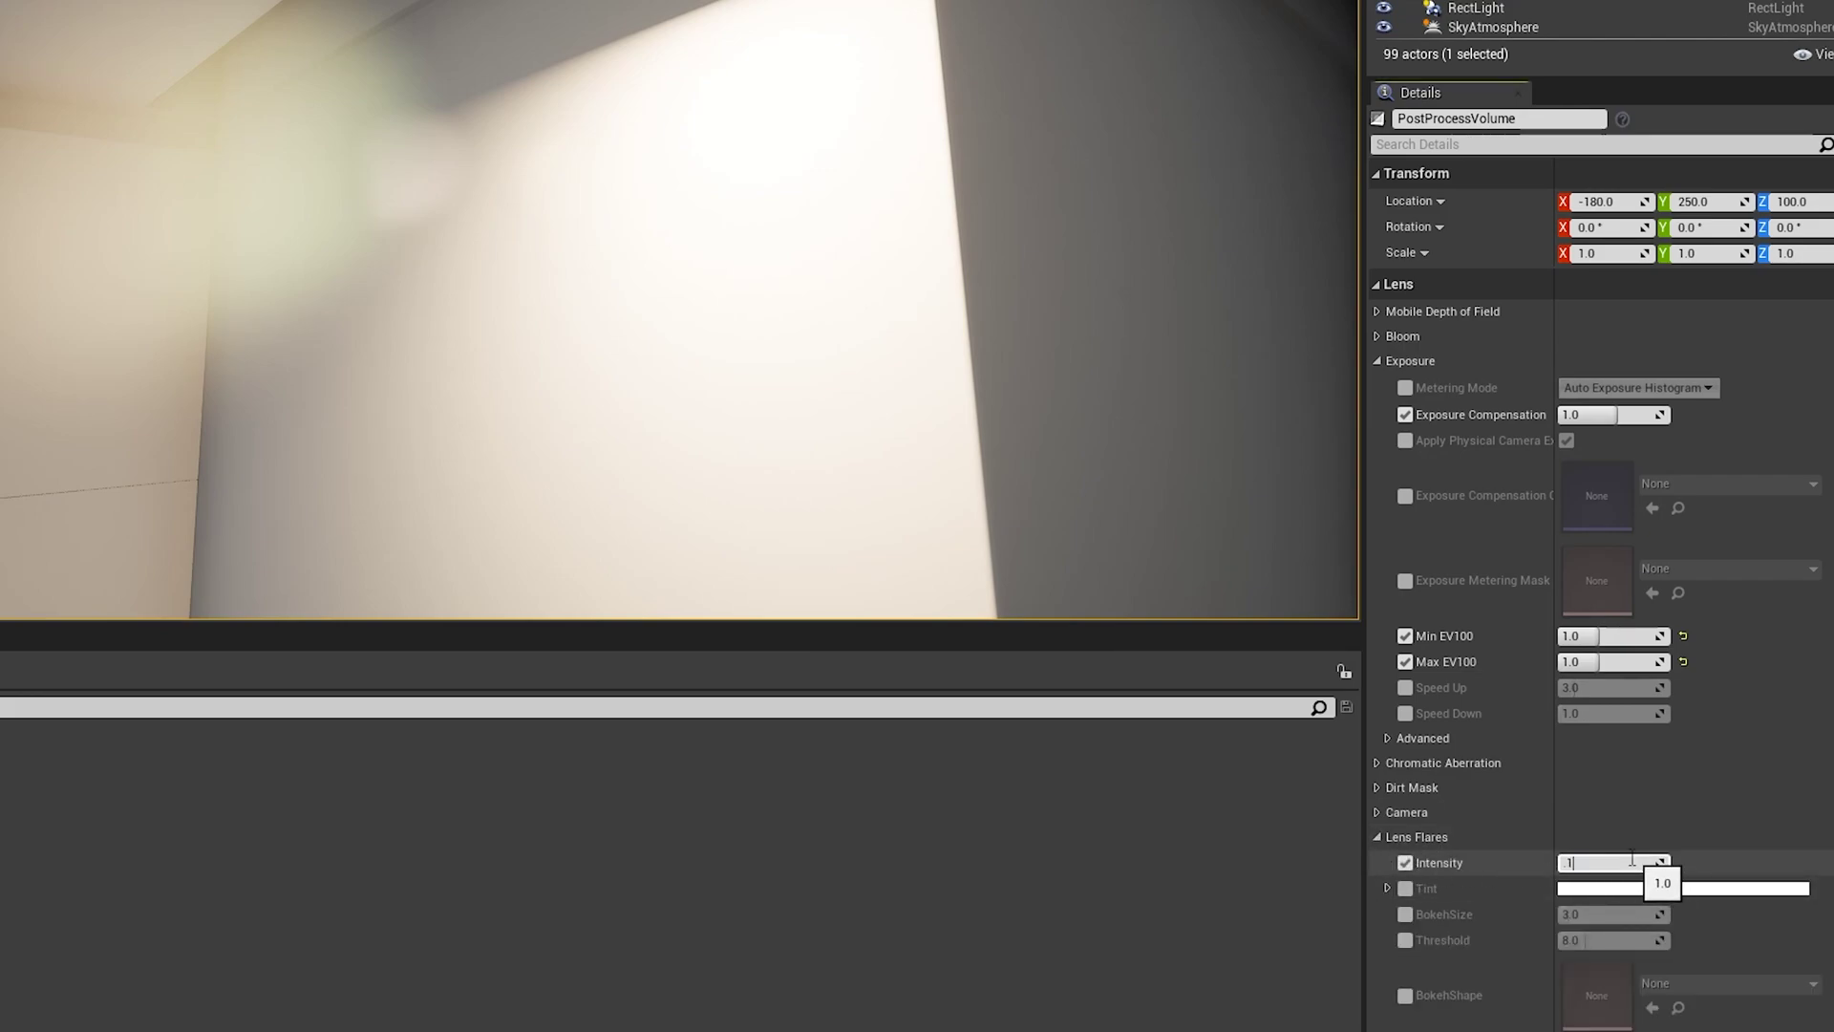
text(0)
key(Return)
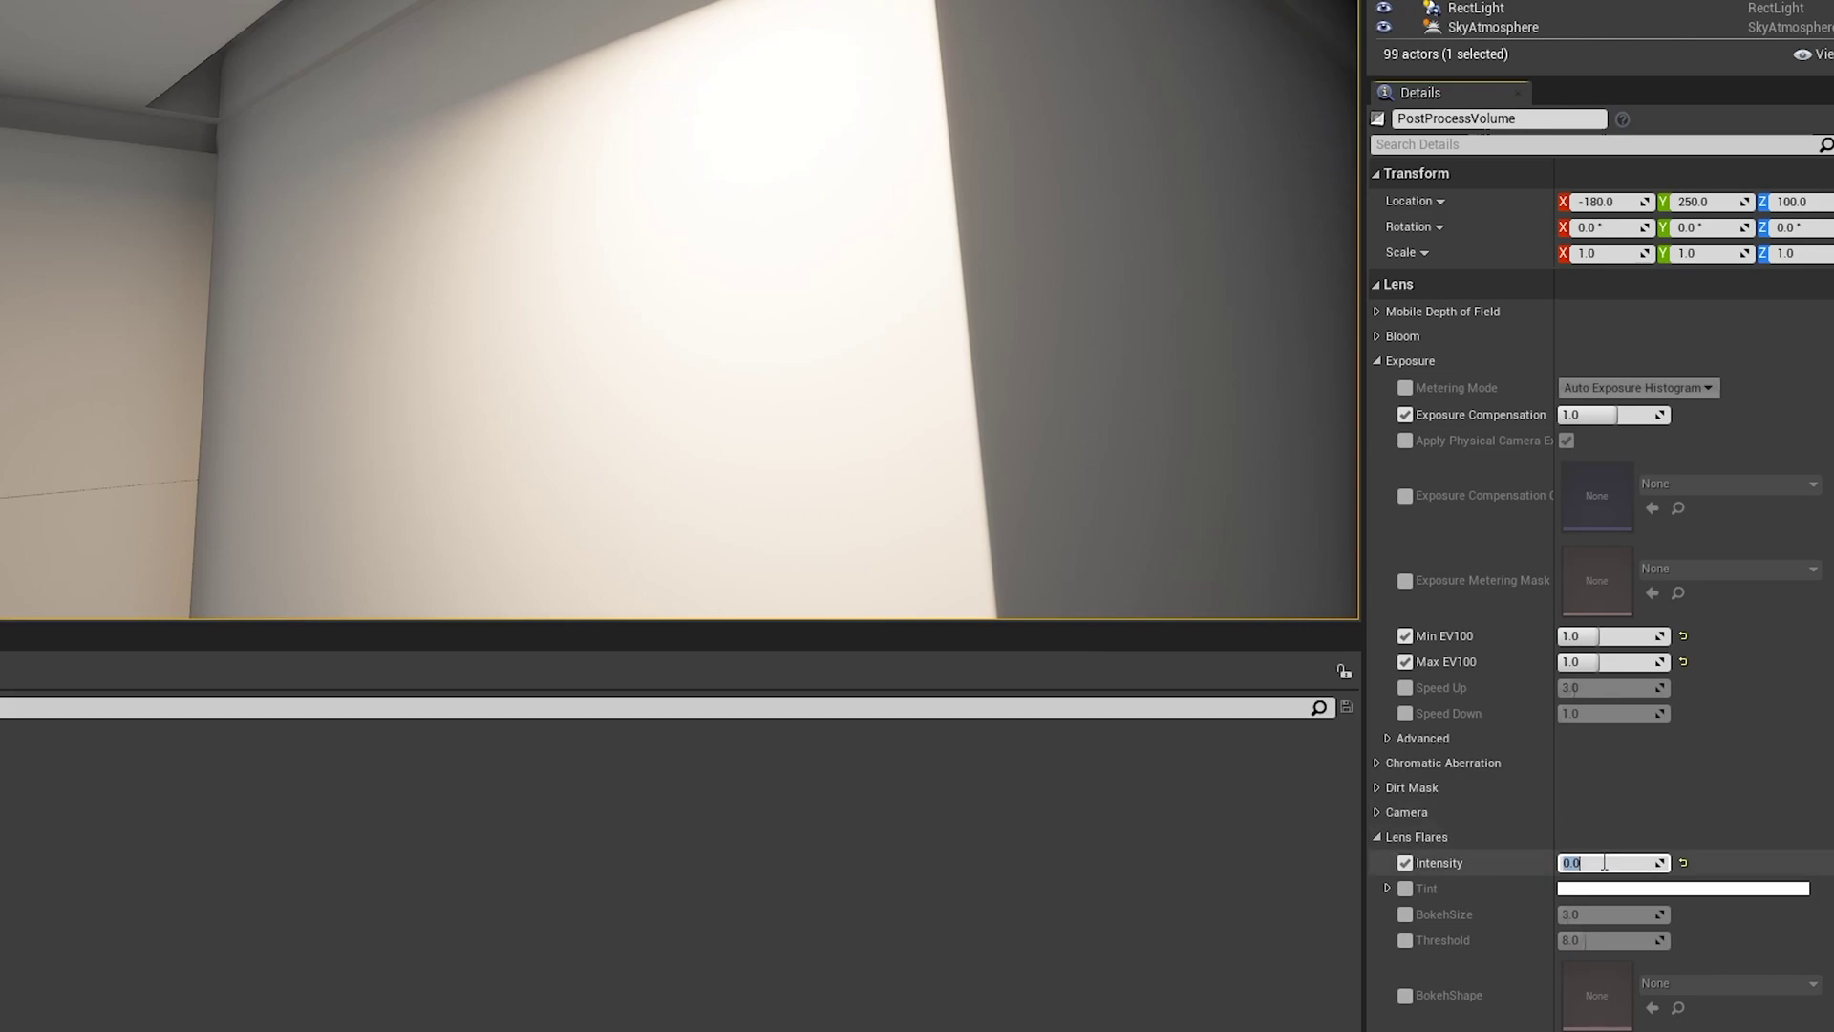
text(0.1)
key(Return)
Step: Move the rect light up into the ceiling recess, to about X -269 and Z 314
right_drag(455, 178, 206, 133)
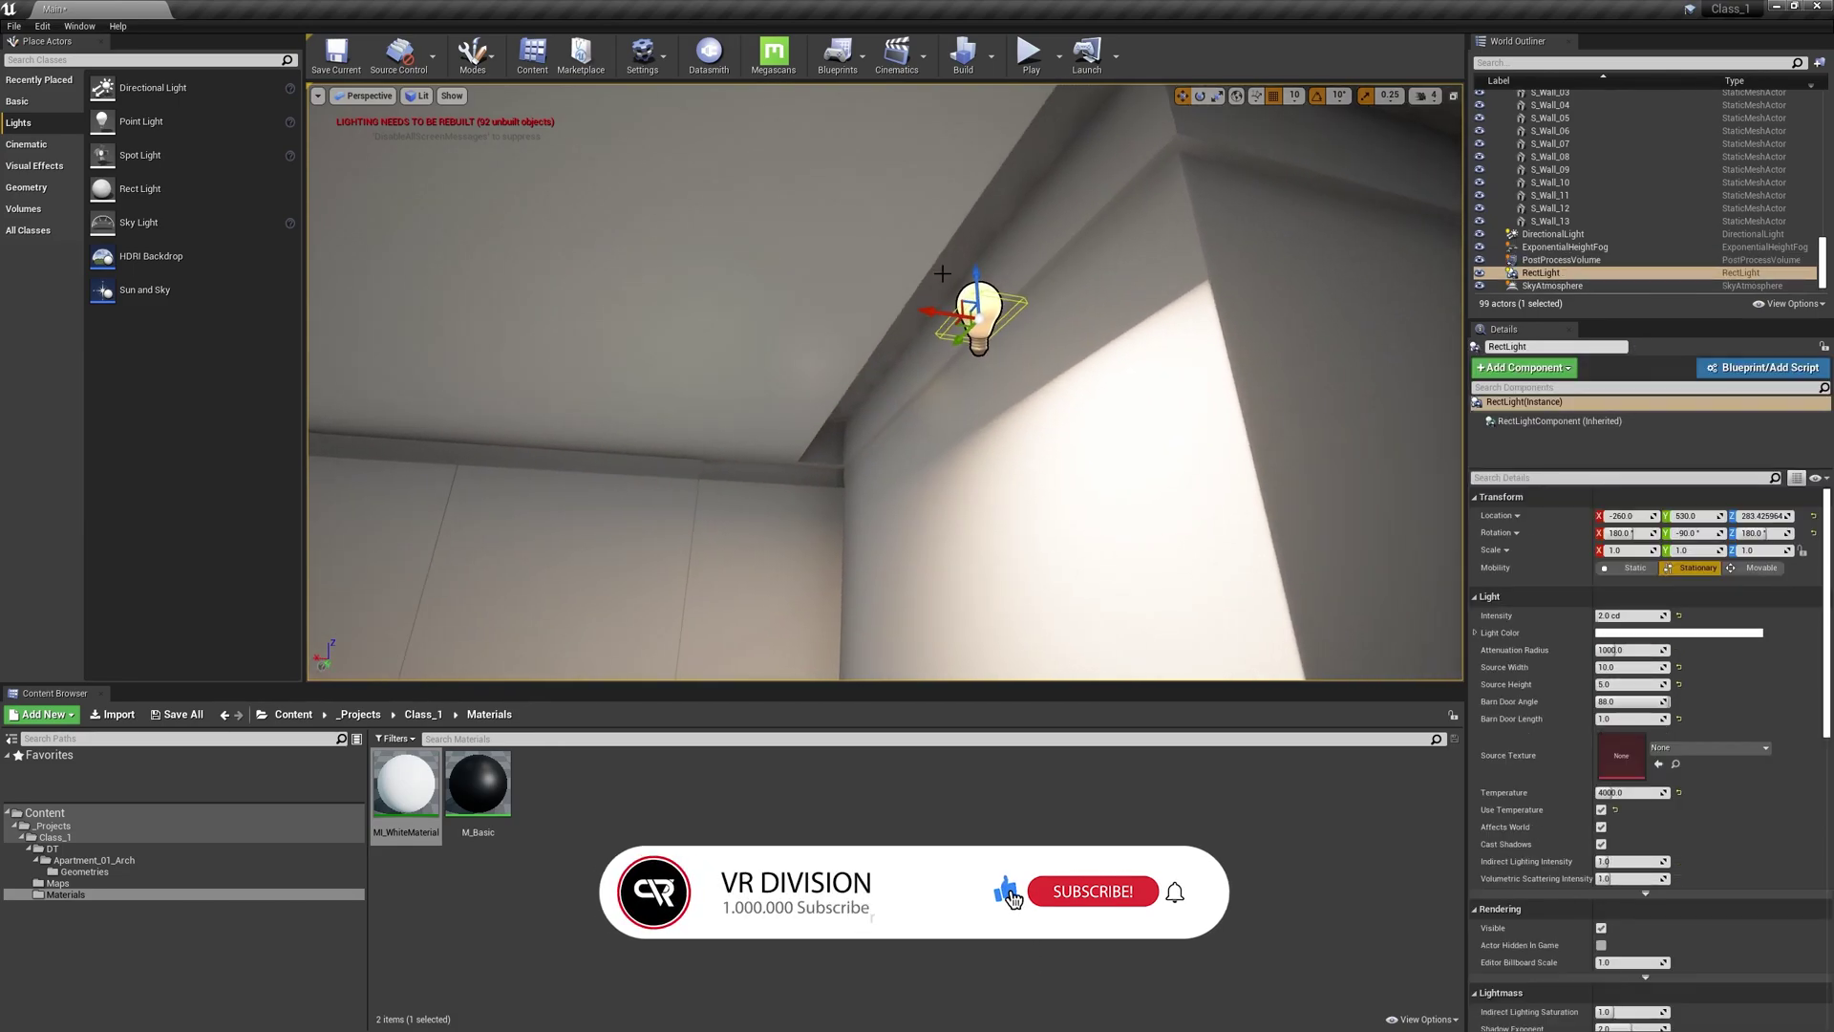
drag(968, 274, 946, 159)
right_drag(1209, 133, 1099, 86)
drag(1073, 213, 1158, 115)
right_drag(1159, 114, 1213, 96)
right_drag(944, 287, 944, 239)
drag(891, 148, 891, 164)
right_drag(890, 286, 821, 186)
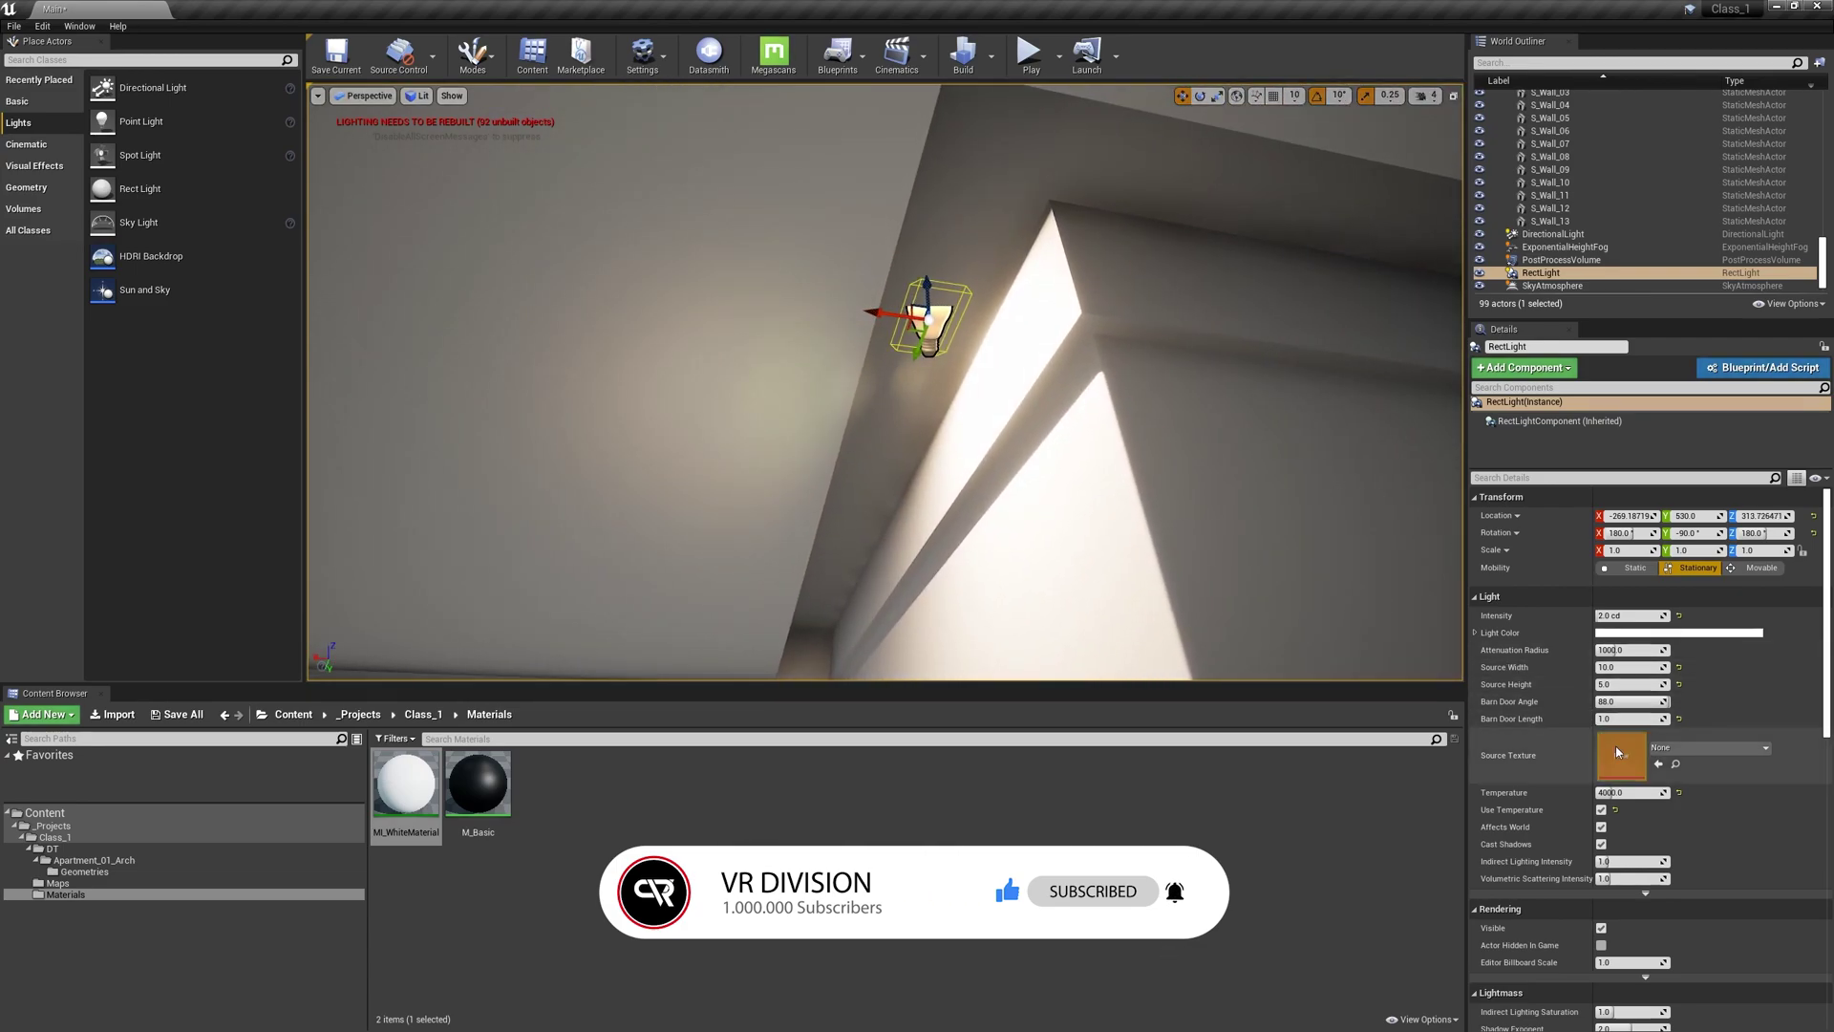
Step: Fit the rect light along the recess with source width about 165, source height about 7 and position about Y 583
drag(1615, 684, 1616, 685)
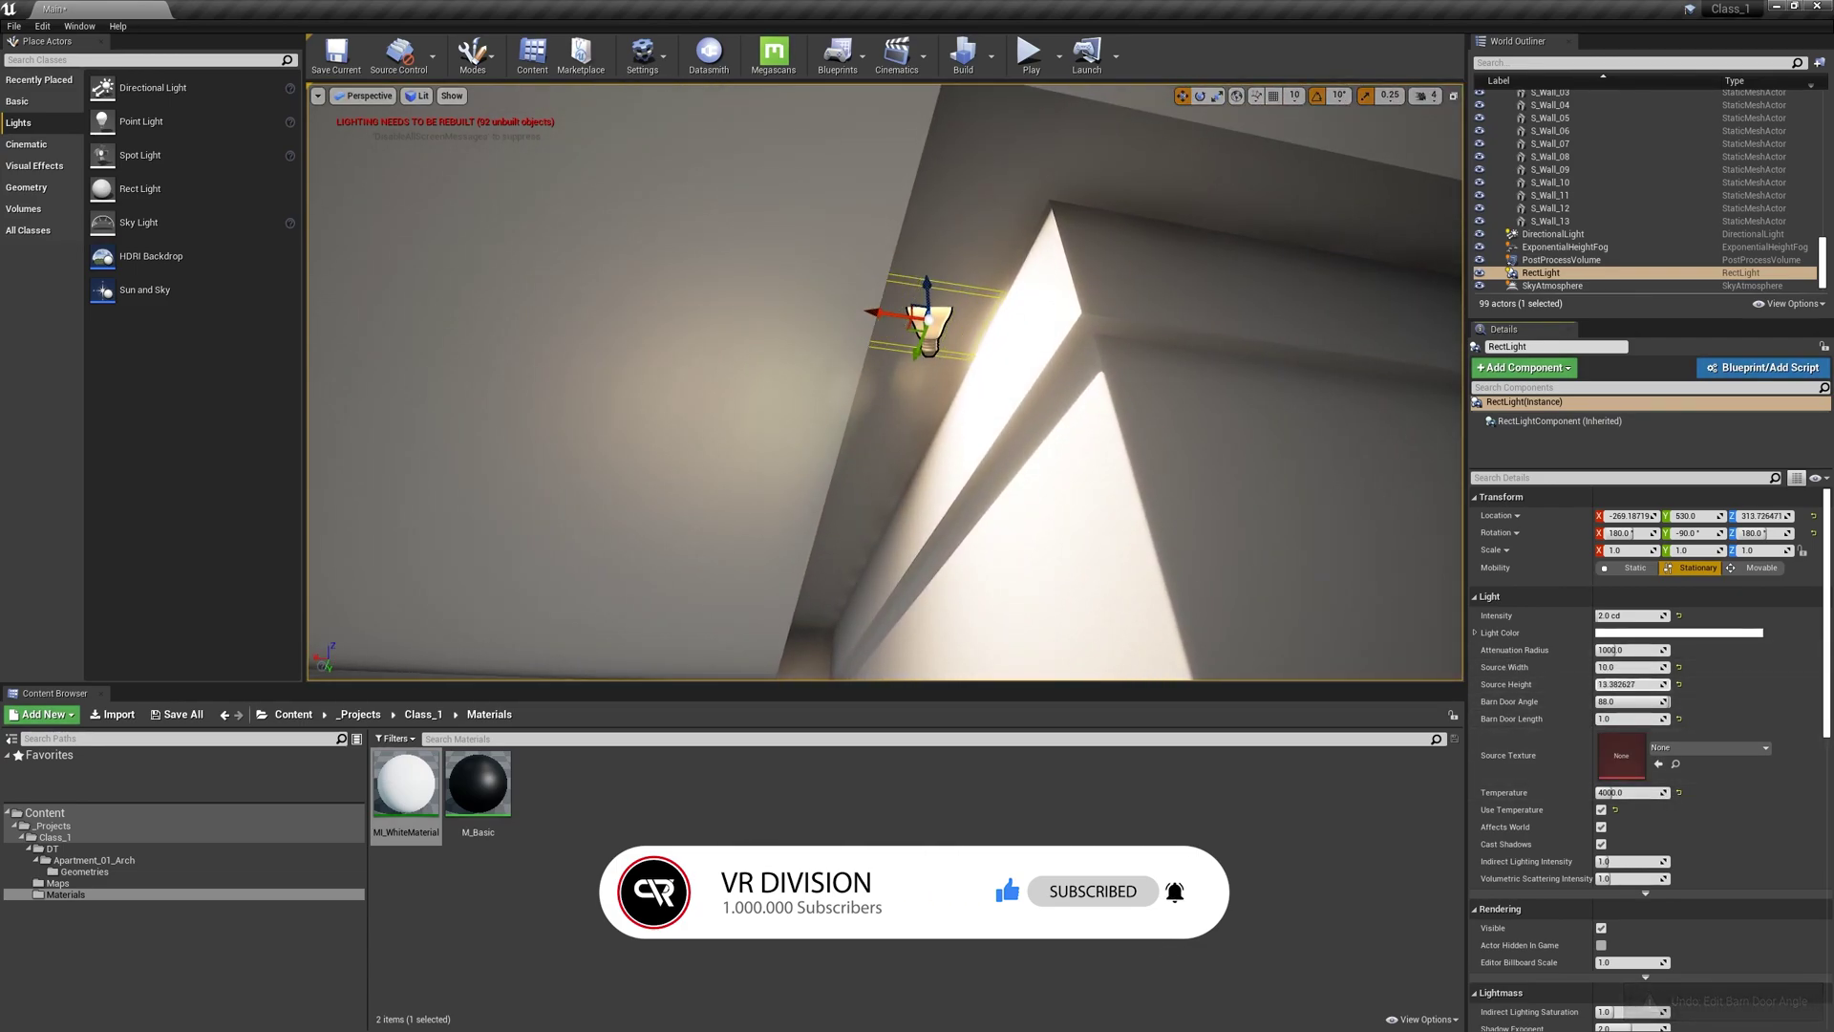
mouse_move(1195, 545)
right_down()
mouse_move(1297, 524)
mouse_move(1195, 544)
right_up()
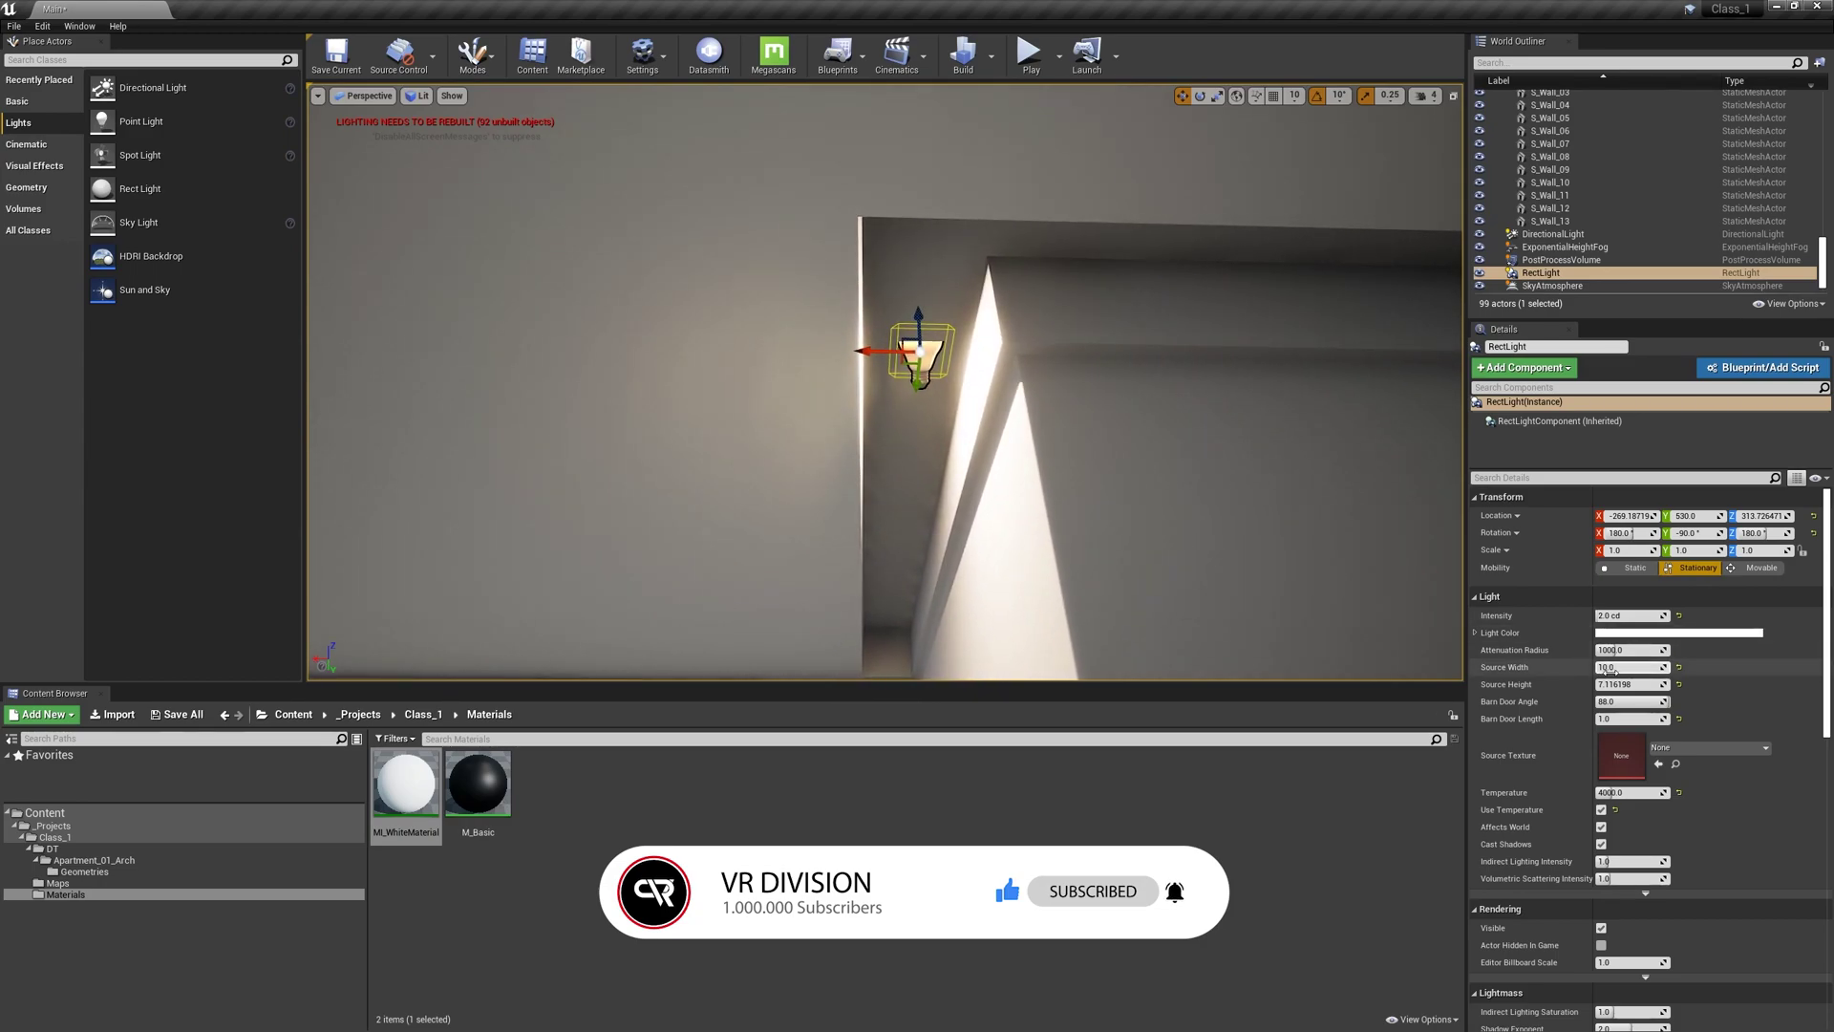
drag(1624, 667, 1719, 667)
drag(906, 366, 888, 481)
right_drag(889, 481, 892, 573)
drag(1632, 667, 1615, 666)
drag(956, 245, 887, 252)
drag(1631, 667, 1615, 667)
mouse_move(1632, 684)
mouse_down()
mouse_move(1614, 667)
mouse_move(1638, 667)
mouse_up()
drag(886, 253, 844, 253)
mouse_move(872, 337)
right_down()
mouse_move(907, 339)
mouse_move(872, 337)
right_up()
drag(872, 338, 846, 382)
mouse_move(872, 330)
right_down()
mouse_move(873, 287)
mouse_move(877, 325)
right_up()
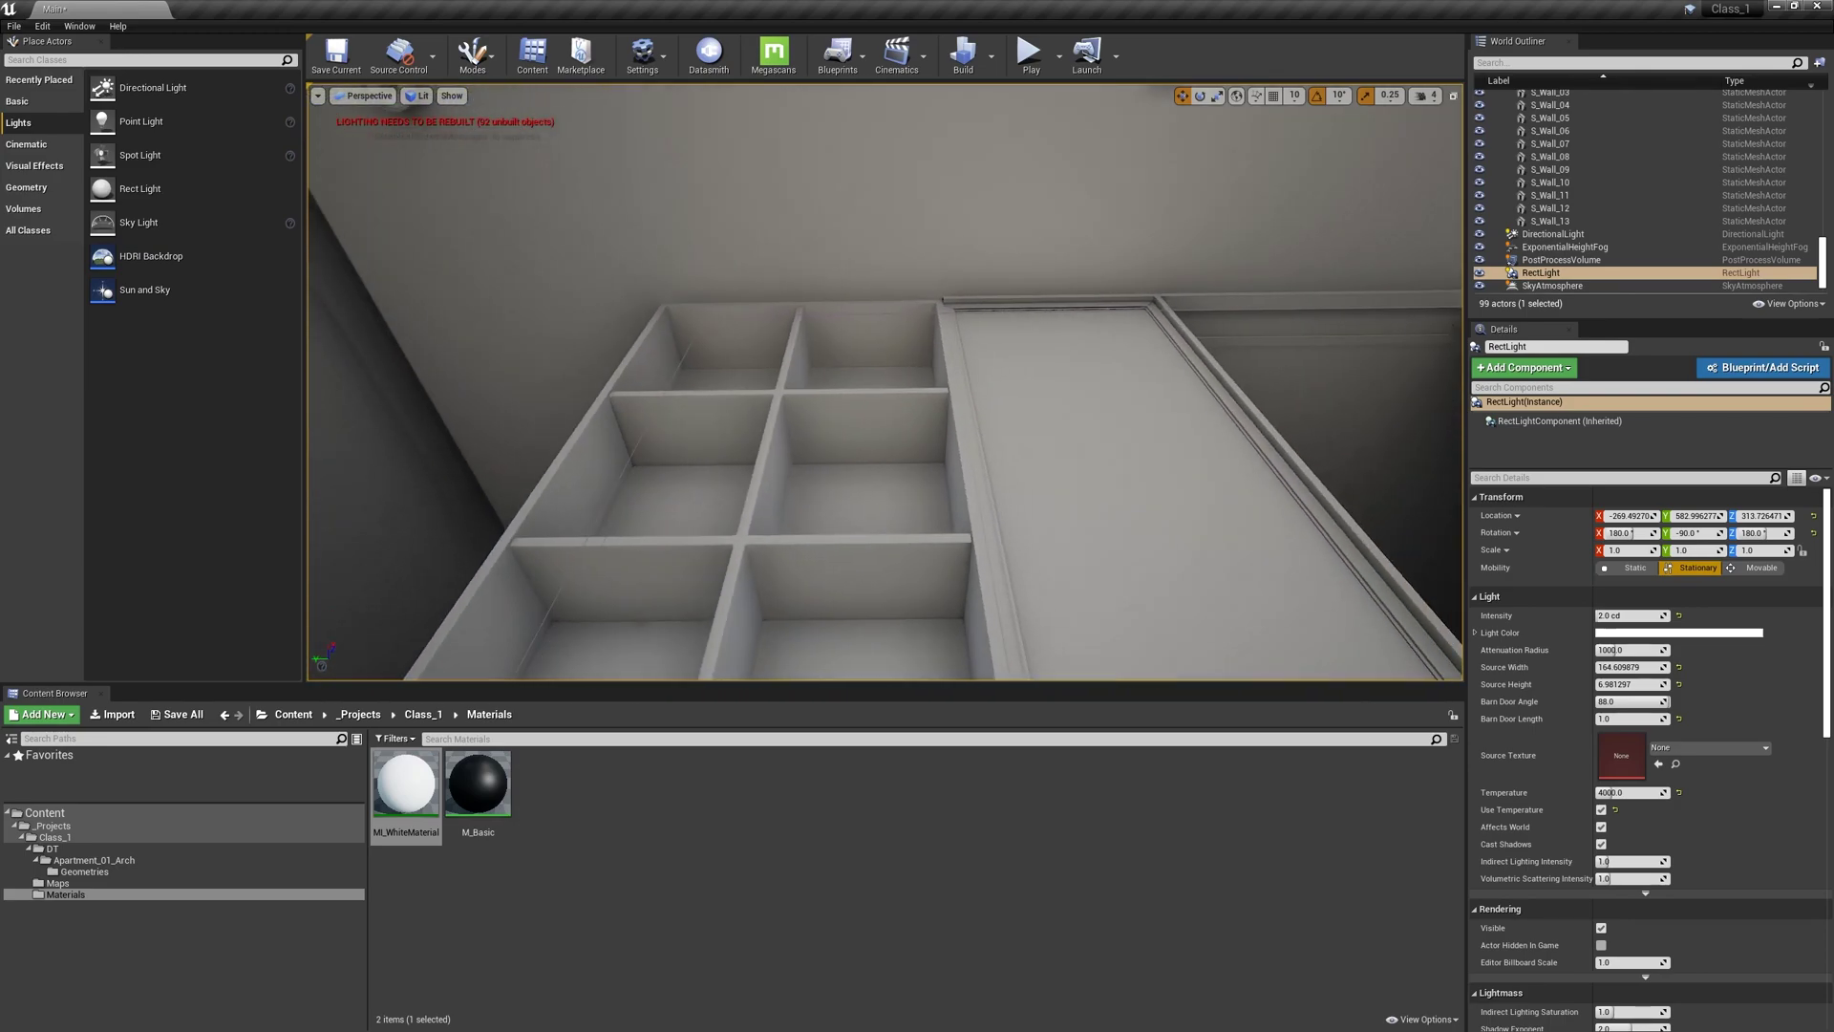
right_drag(877, 325, 1433, 401)
right_drag(965, 377, 812, 229)
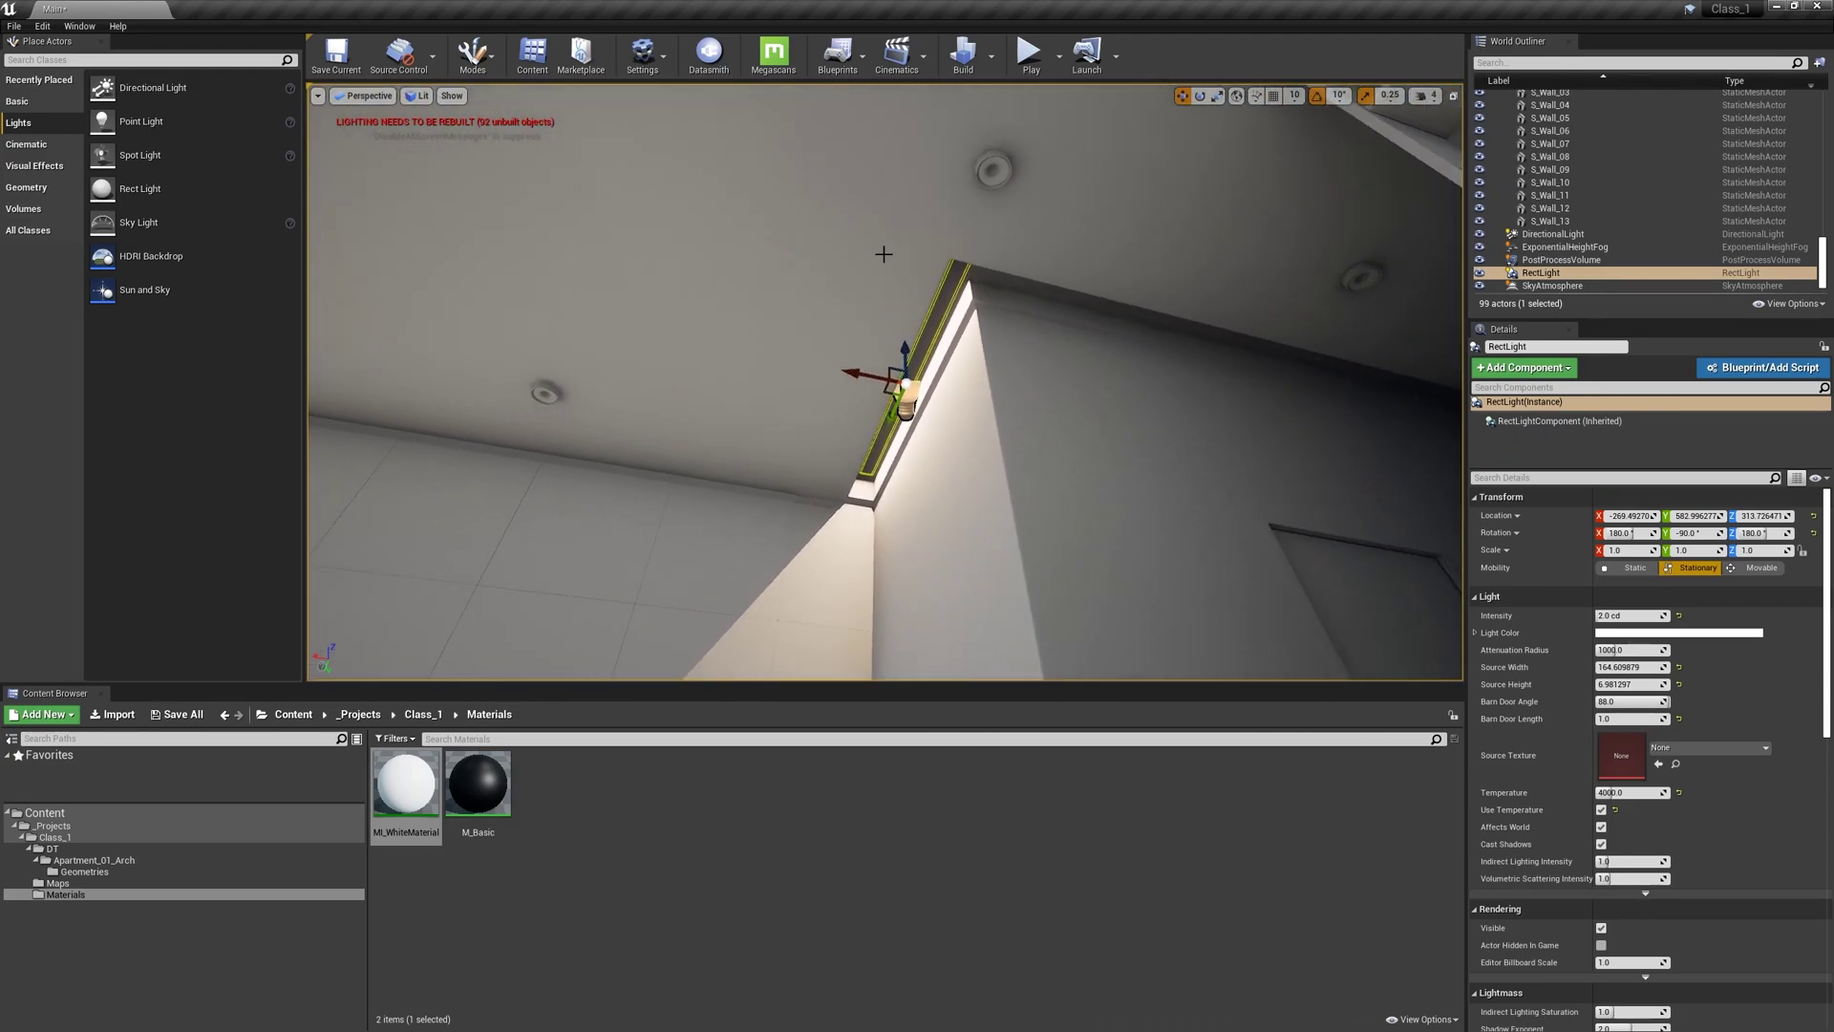
key(e)
alt+drag(833, 366, 869, 324)
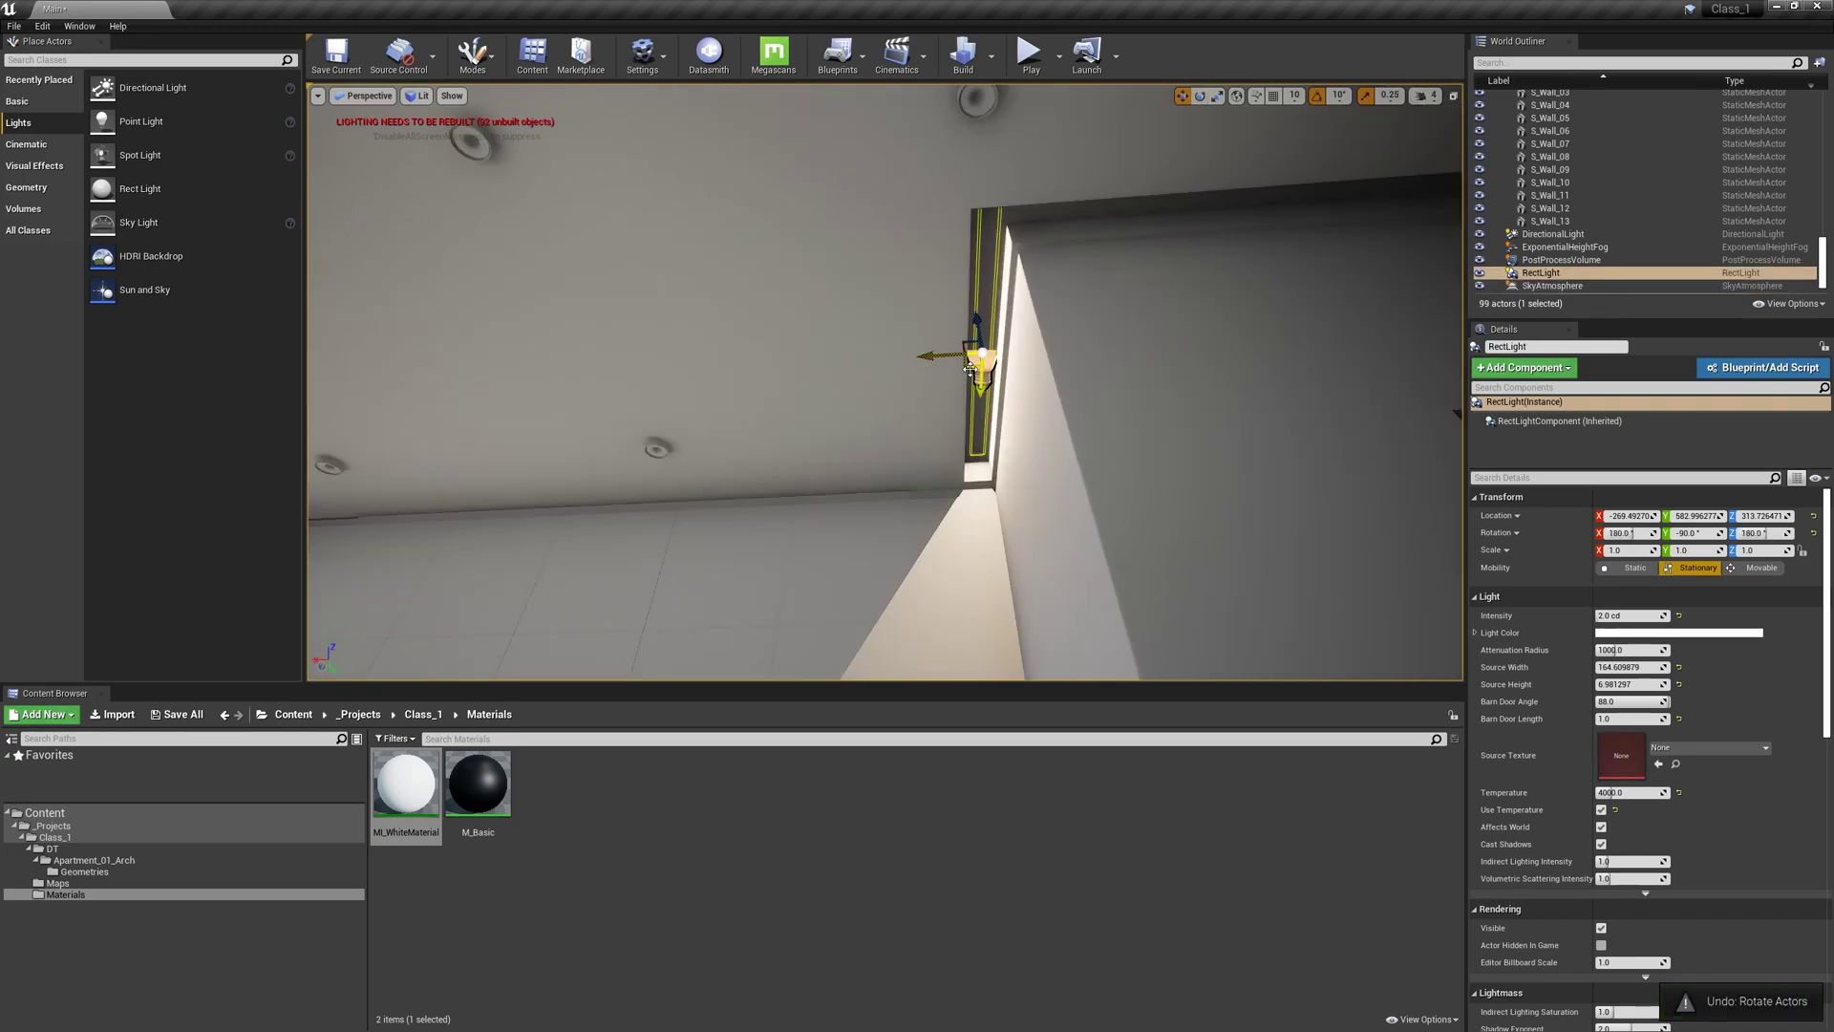
drag(938, 356, 755, 380)
key(ctrl+z)
alt+drag(967, 366, 970, 411)
scroll(985, 433, up, 2)
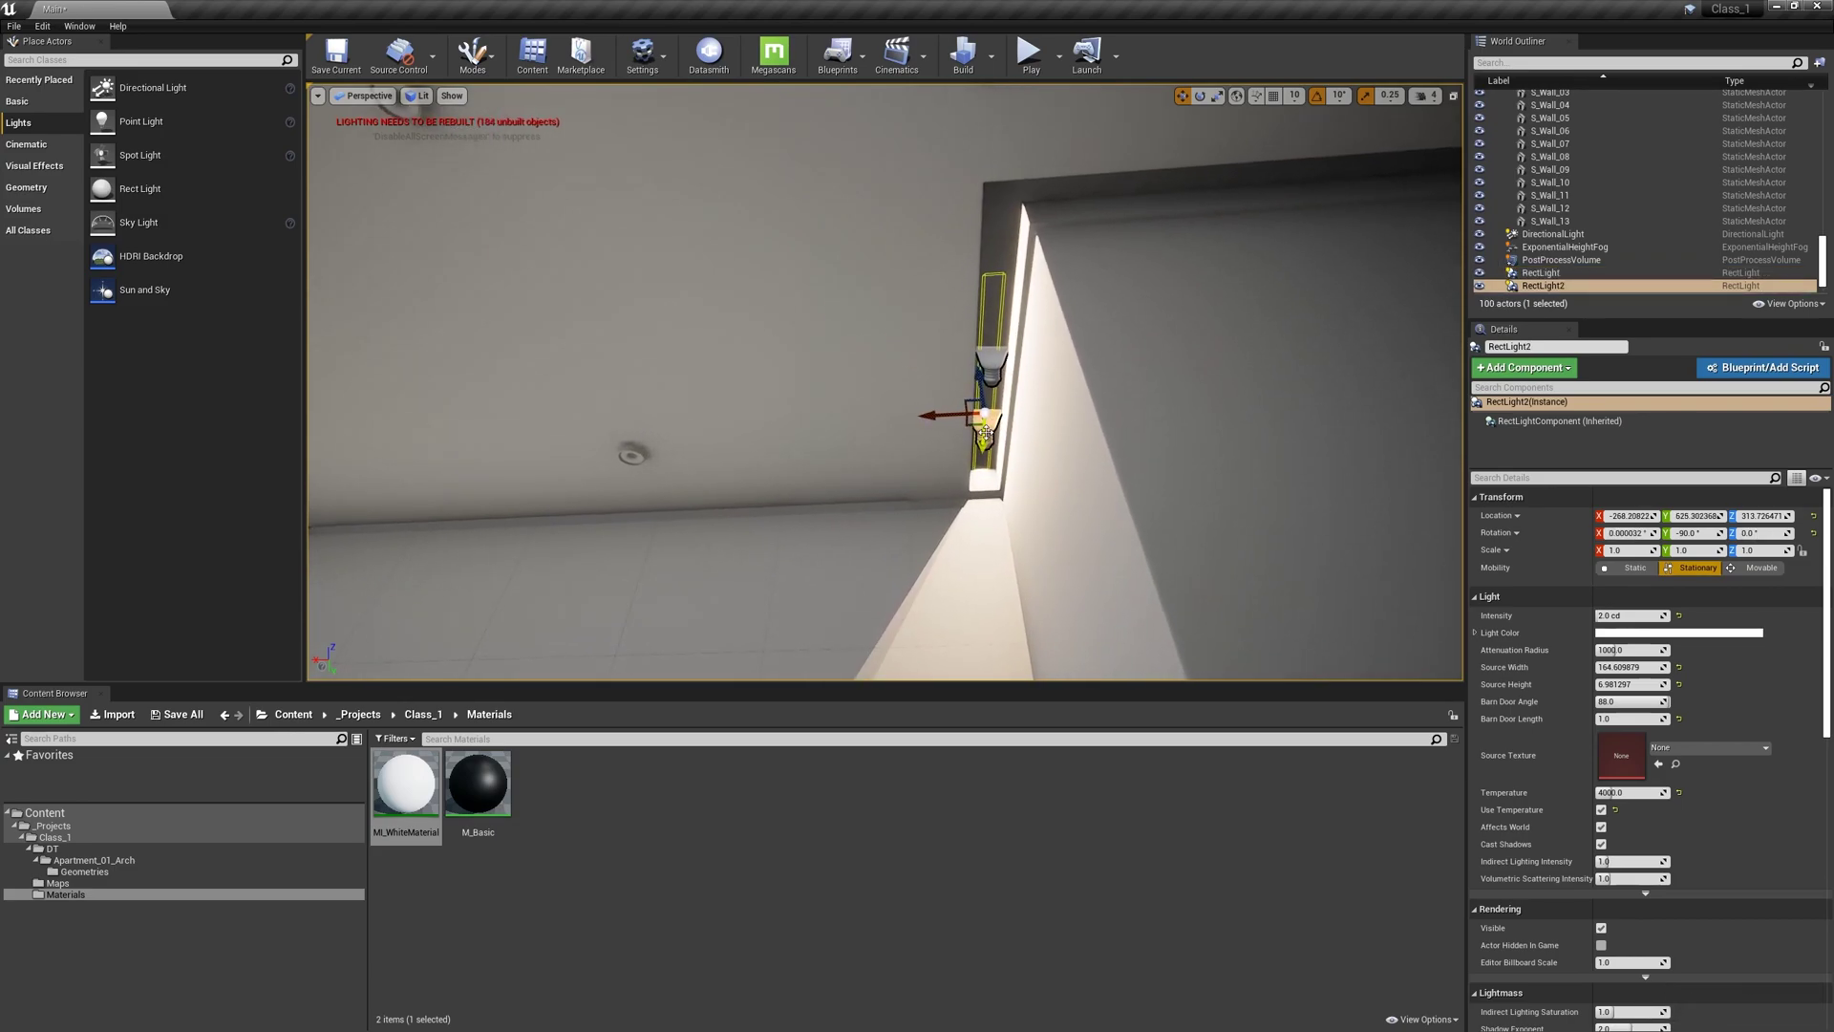
key(ctrl+z)
Step: Duplicate the rect light turned by 90 degrees and move the copy into the recess above the door wall, about X -362, Y 507
right_drag(977, 392, 1037, 236)
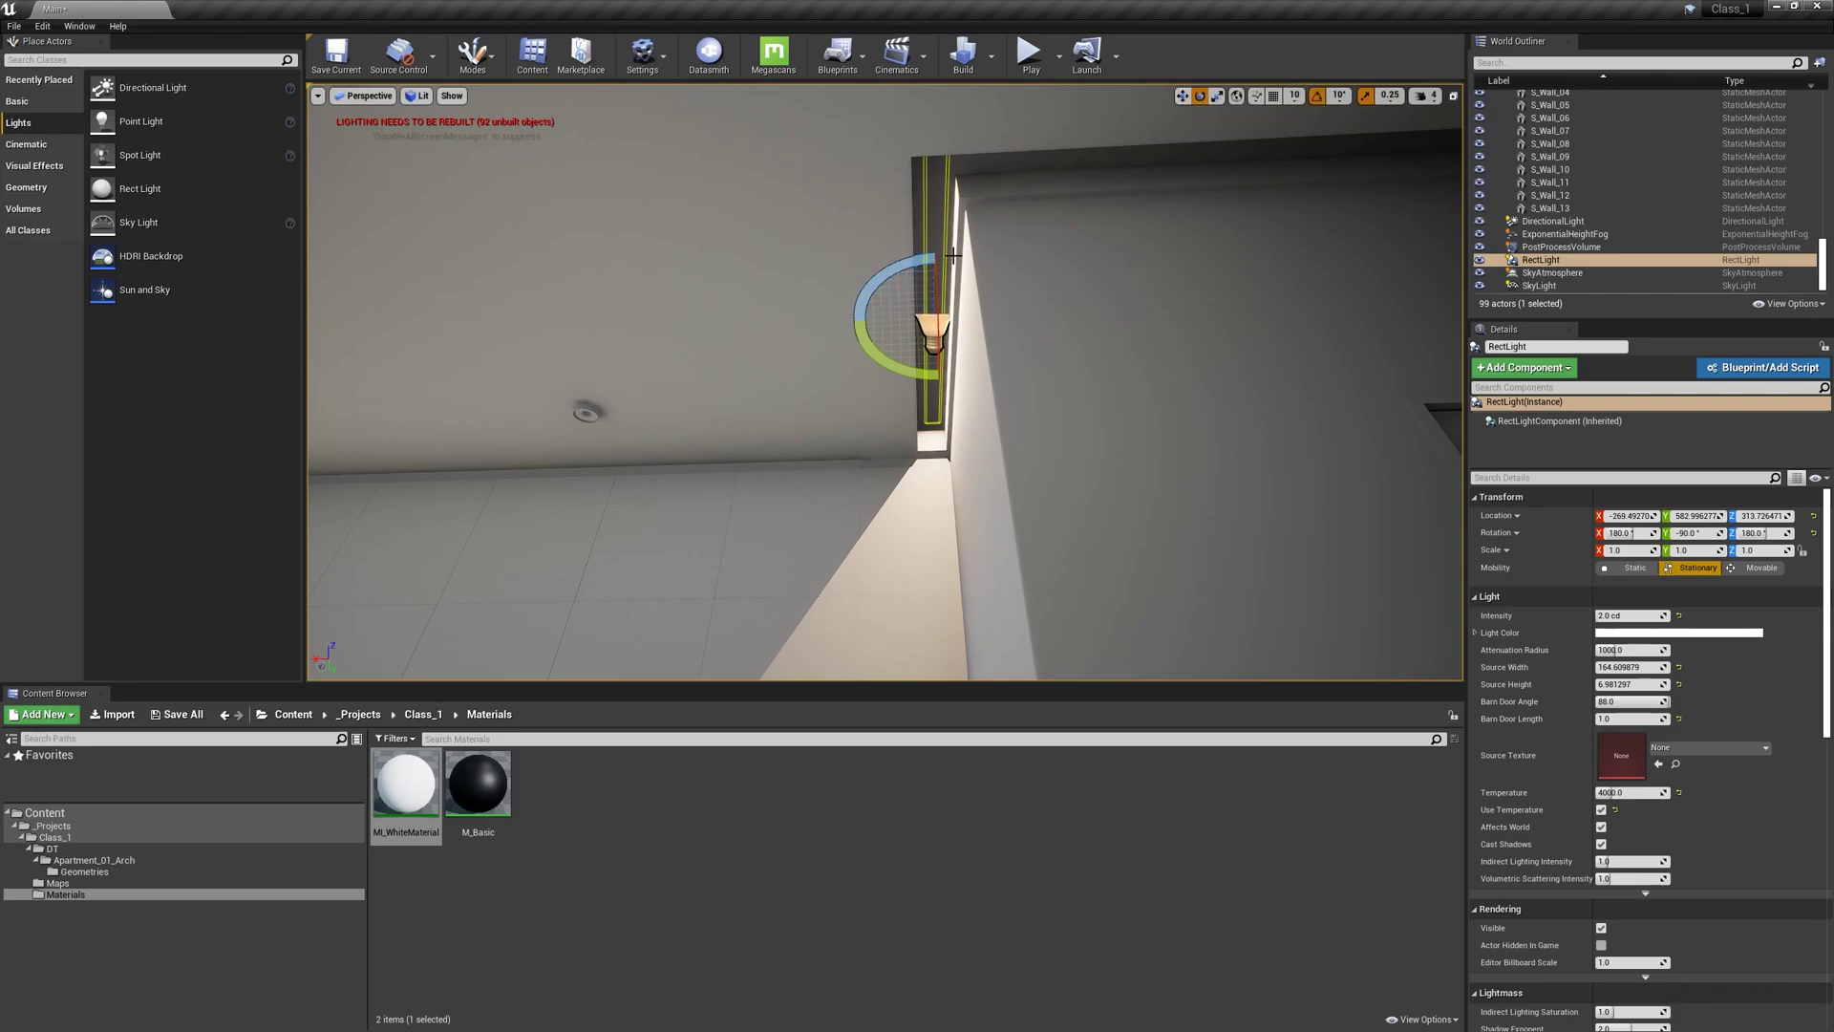
alt+drag(873, 283, 858, 314)
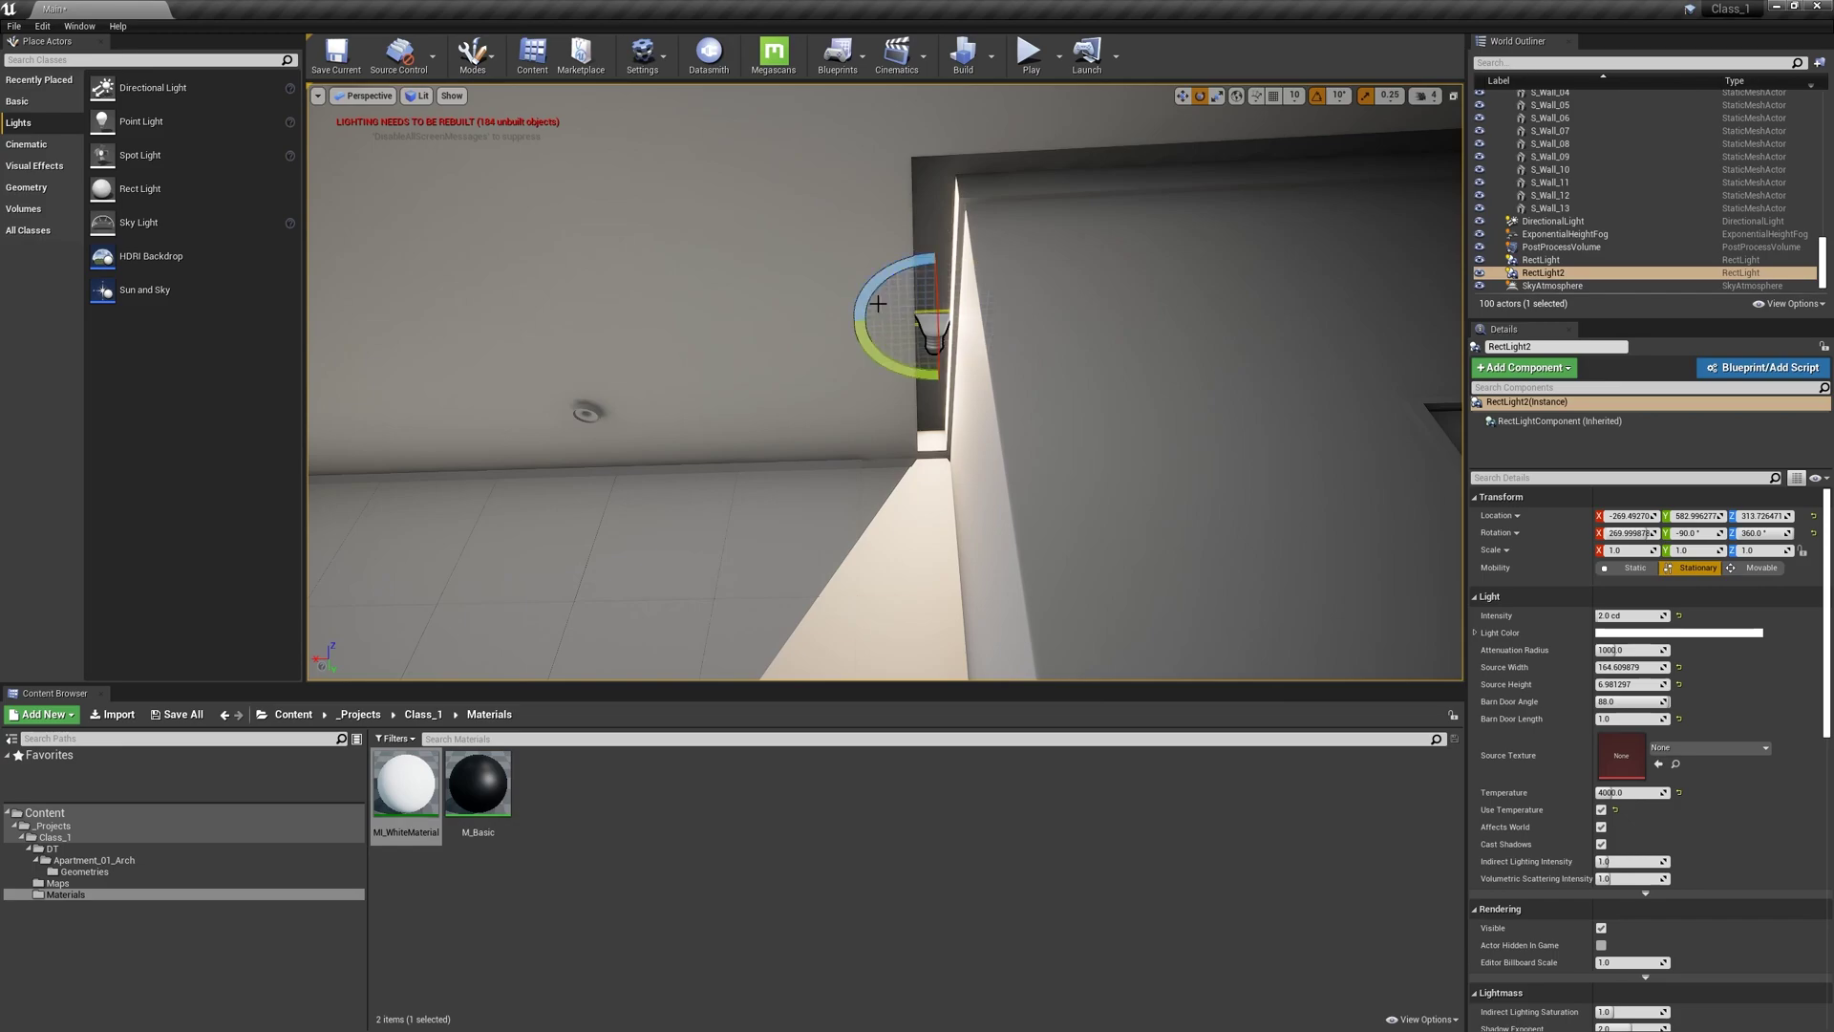
drag(917, 332, 1175, 176)
right_drag(1175, 176, 1172, 273)
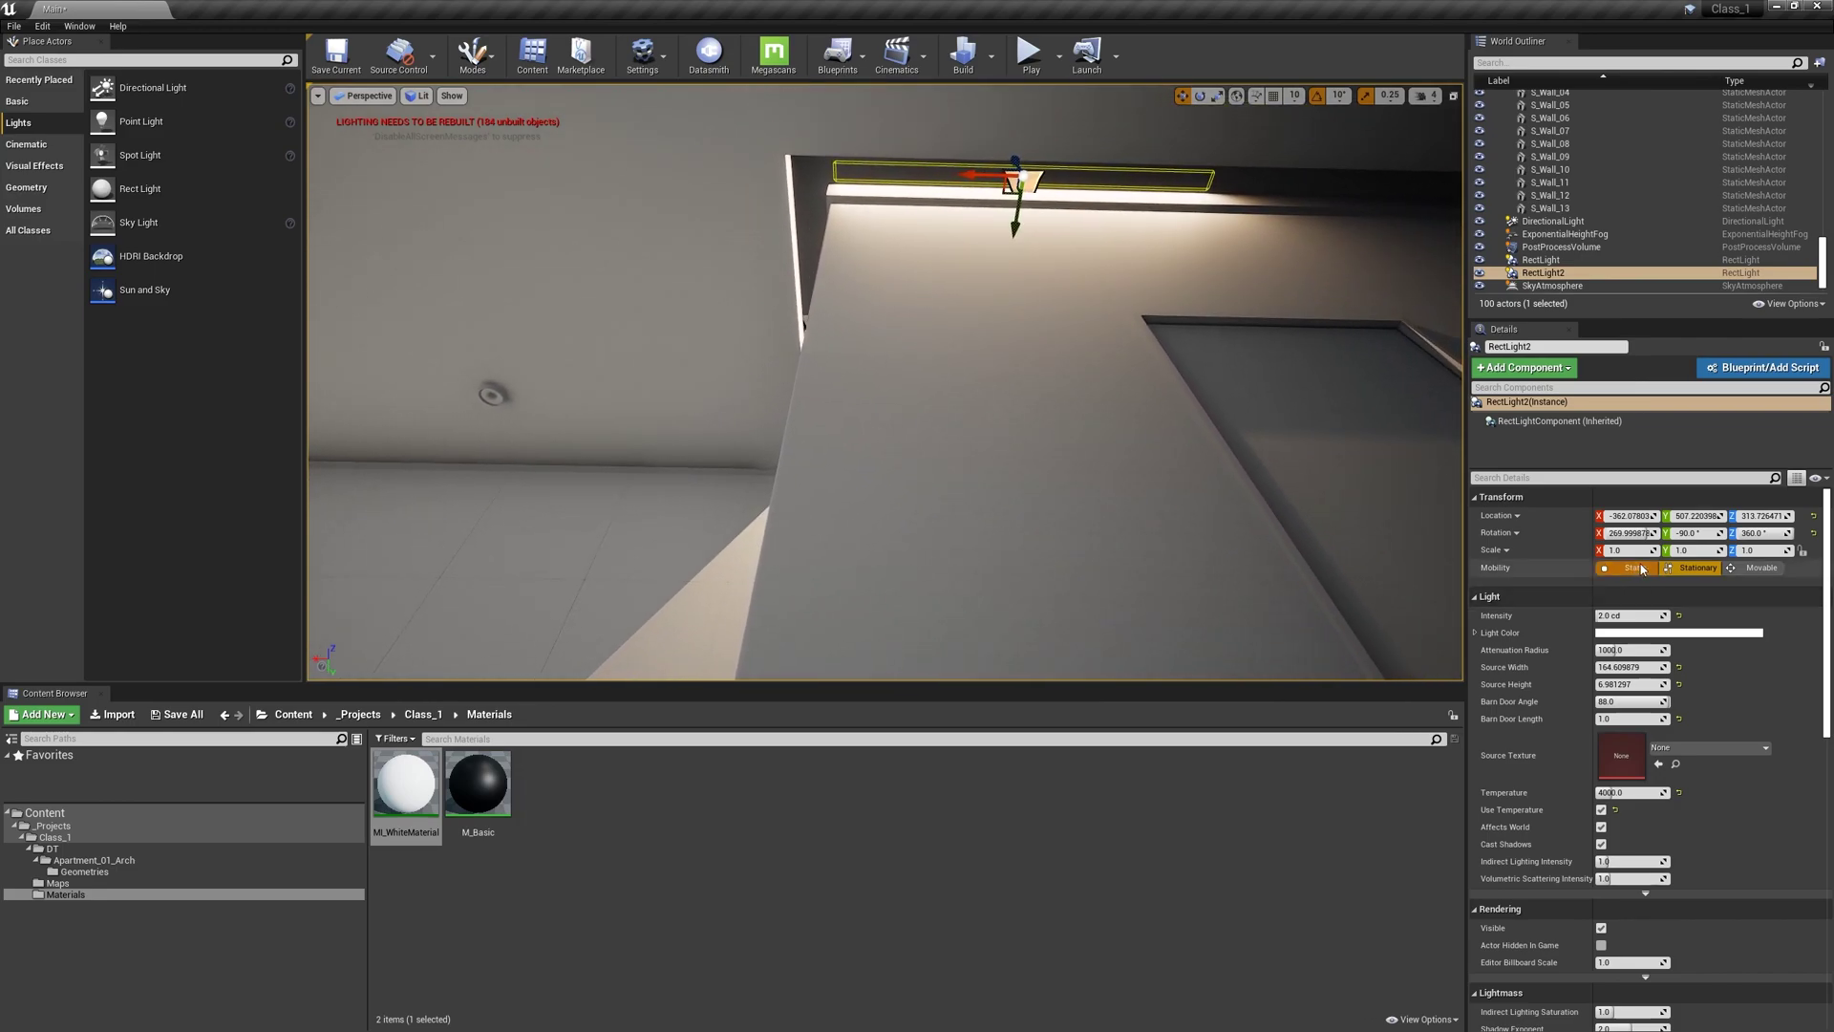
Step: Set the mobility of both rect lights to Static
ctrl+click(1541, 260)
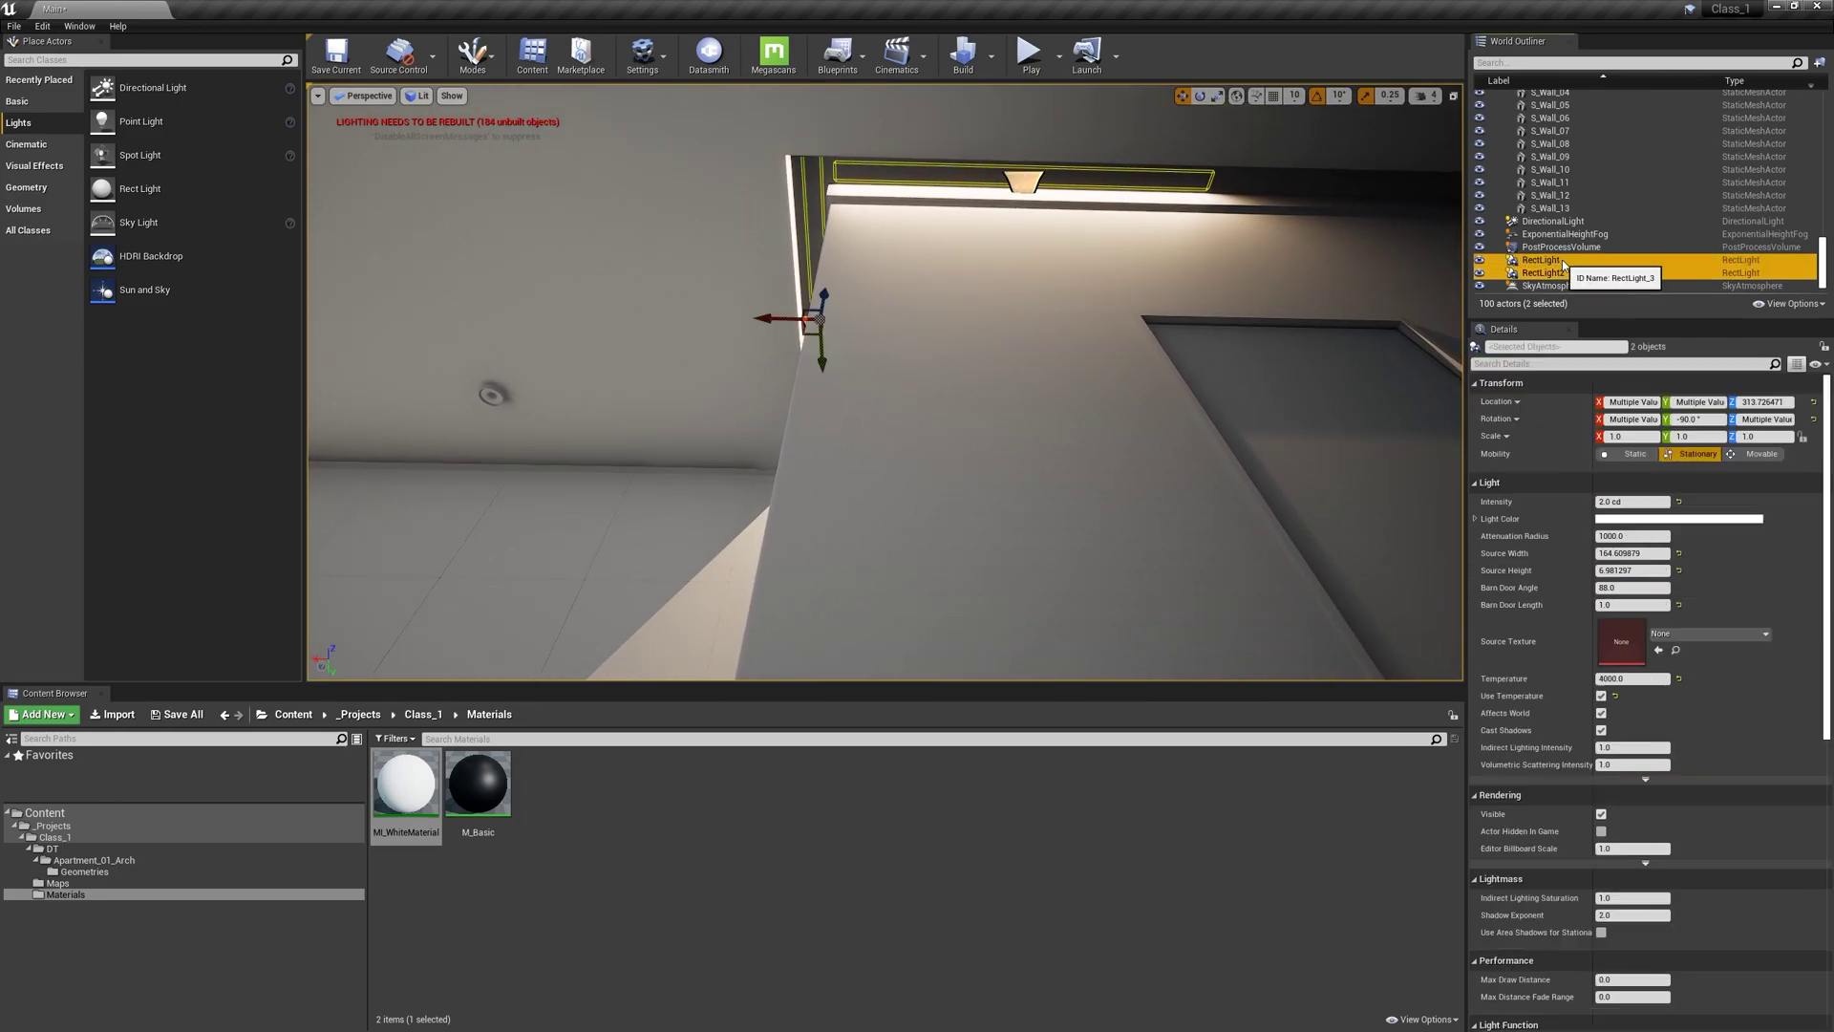
click(1023, 181)
Step: Duplicate the first rect light and move the copy along the corridor into the ceiling recess near the far door
right_drag(1023, 181, 1051, 134)
mouse_move(946, 342)
right_down()
mouse_move(1003, 368)
mouse_move(946, 342)
right_up()
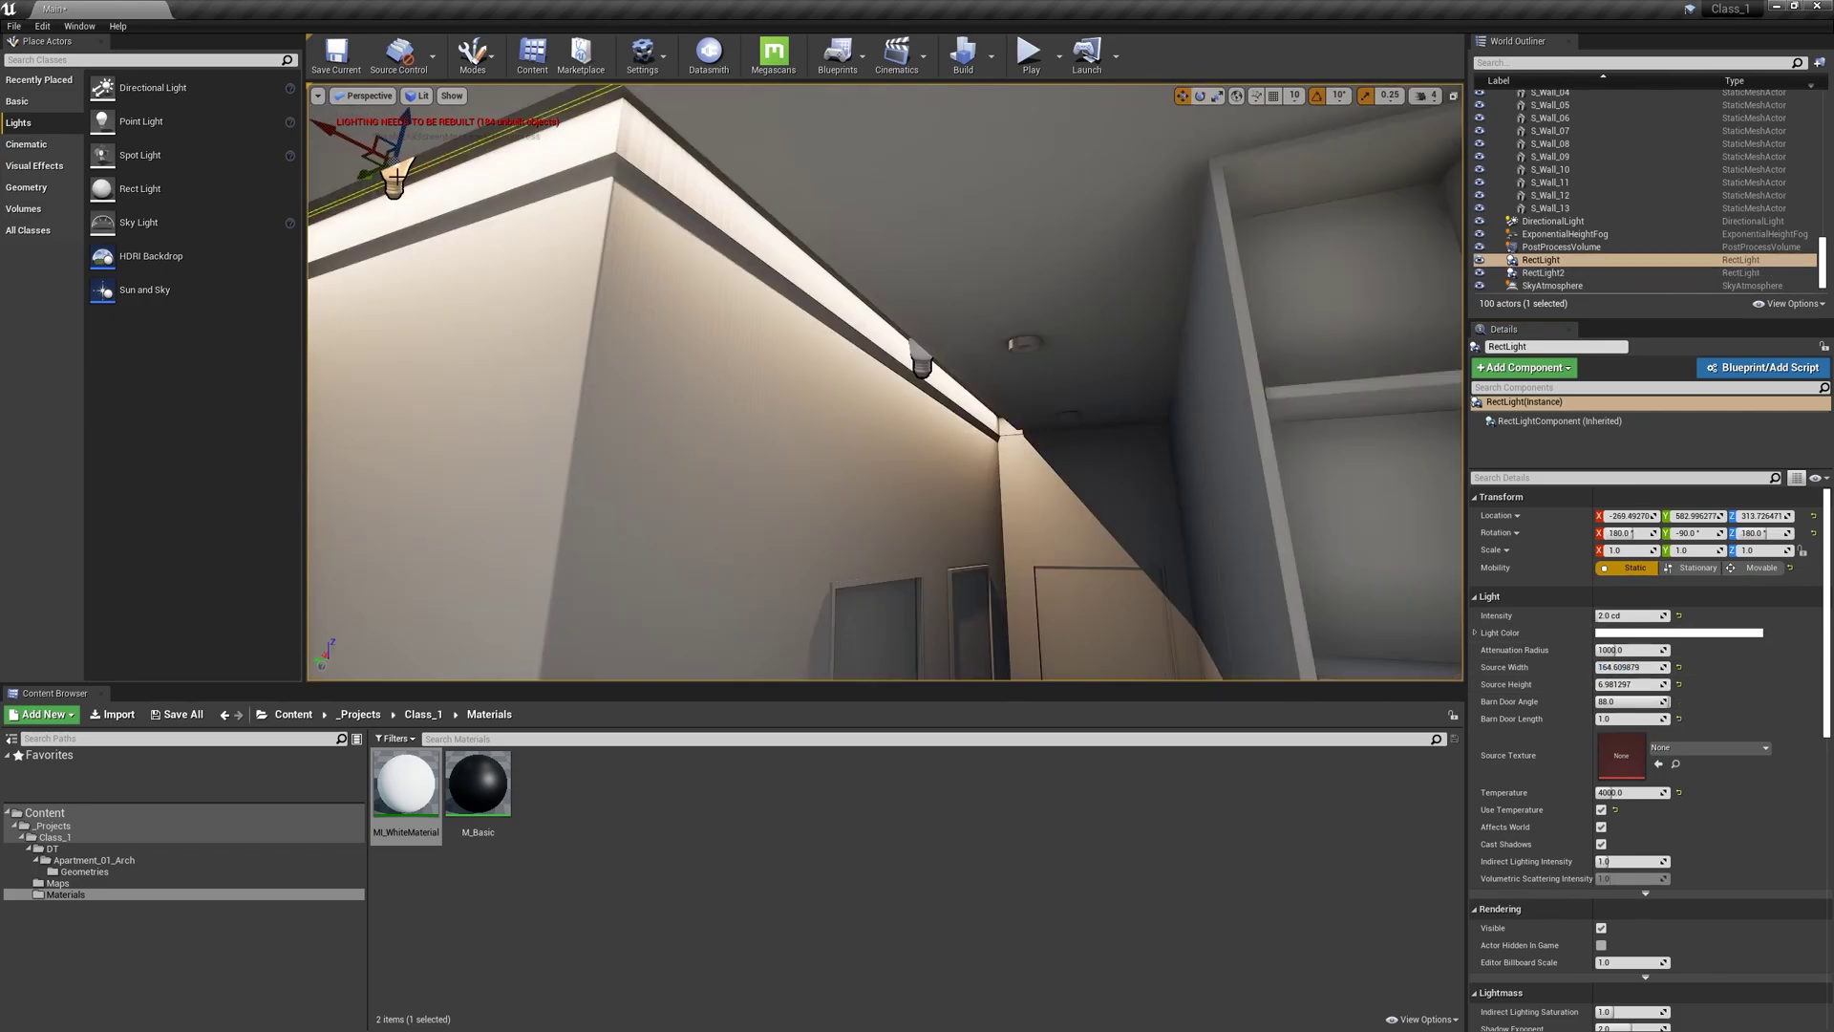
alt+drag(372, 155, 904, 432)
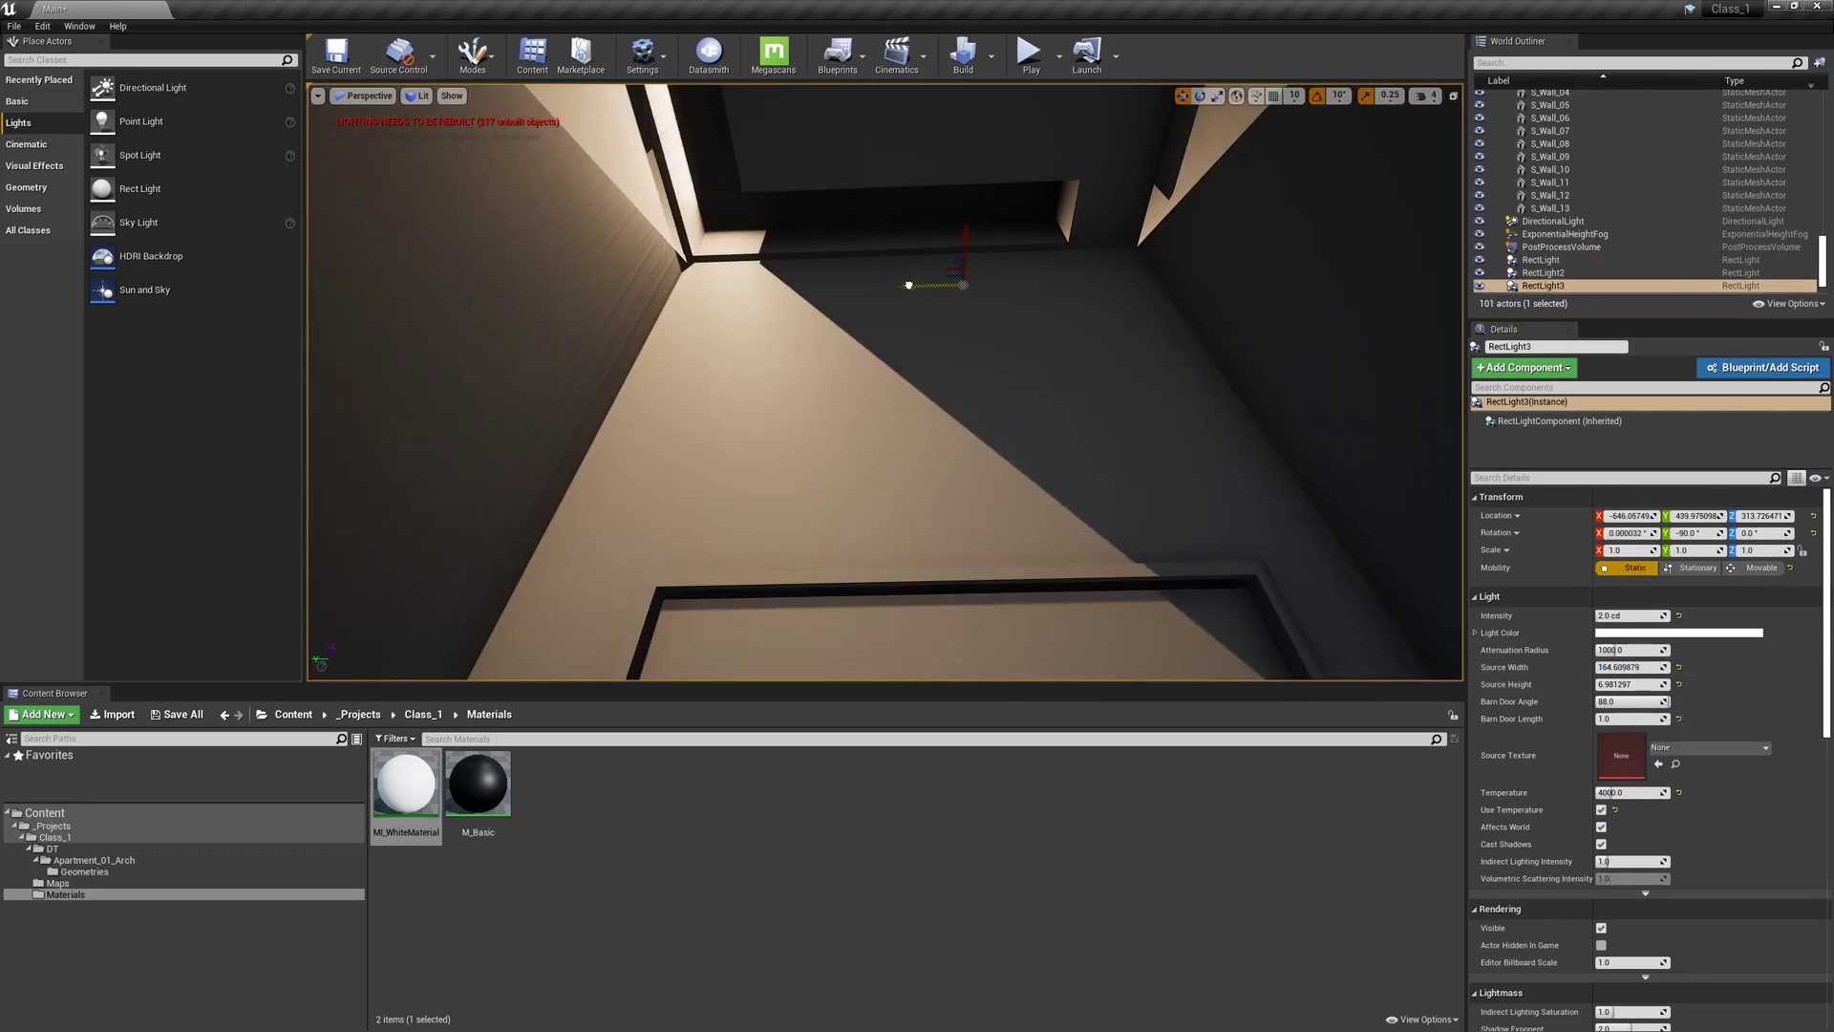
drag(925, 282, 857, 161)
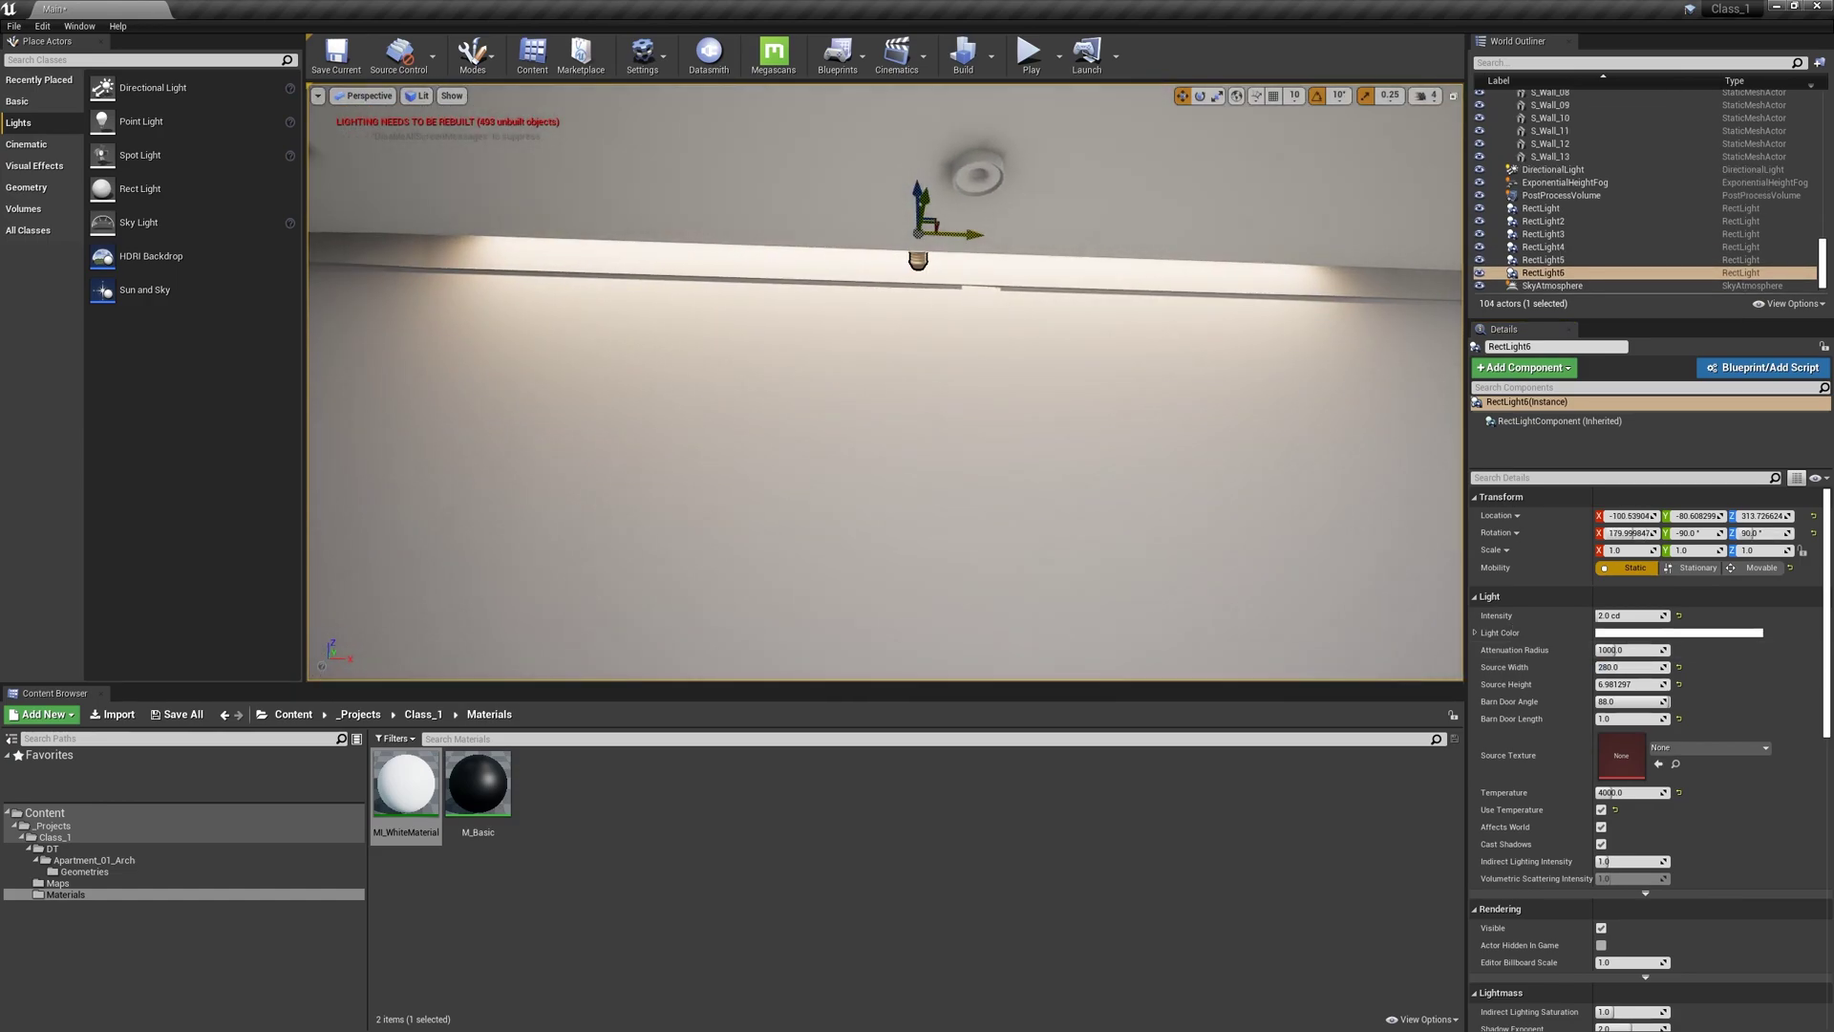
Step: Slide the rect light along the long wall's ceiling recess to about X -85 and set its source width to 350
shift+drag(967, 234, 1011, 234)
mouse_move(1006, 464)
right_down()
mouse_move(974, 445)
mouse_move(993, 478)
mouse_move(1027, 420)
mouse_move(1006, 463)
right_up()
key(s)
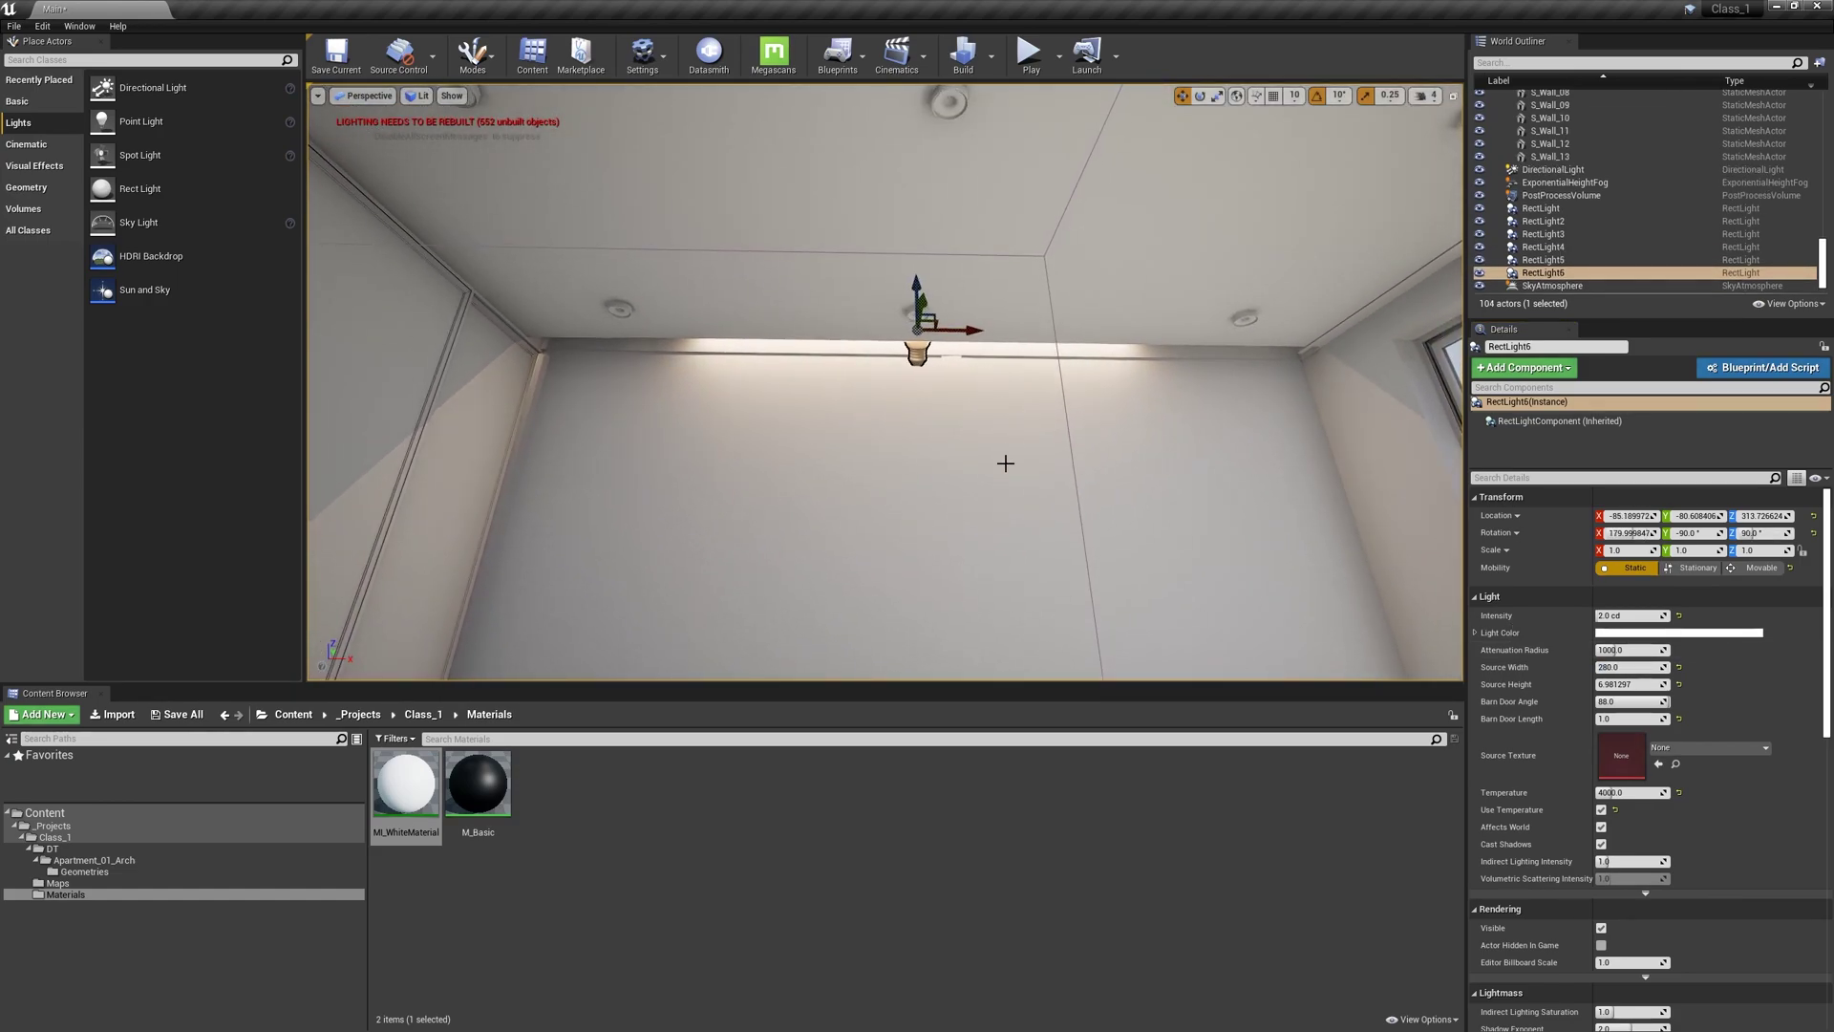
click(1636, 667)
text(300)
text(350)
key(Return)
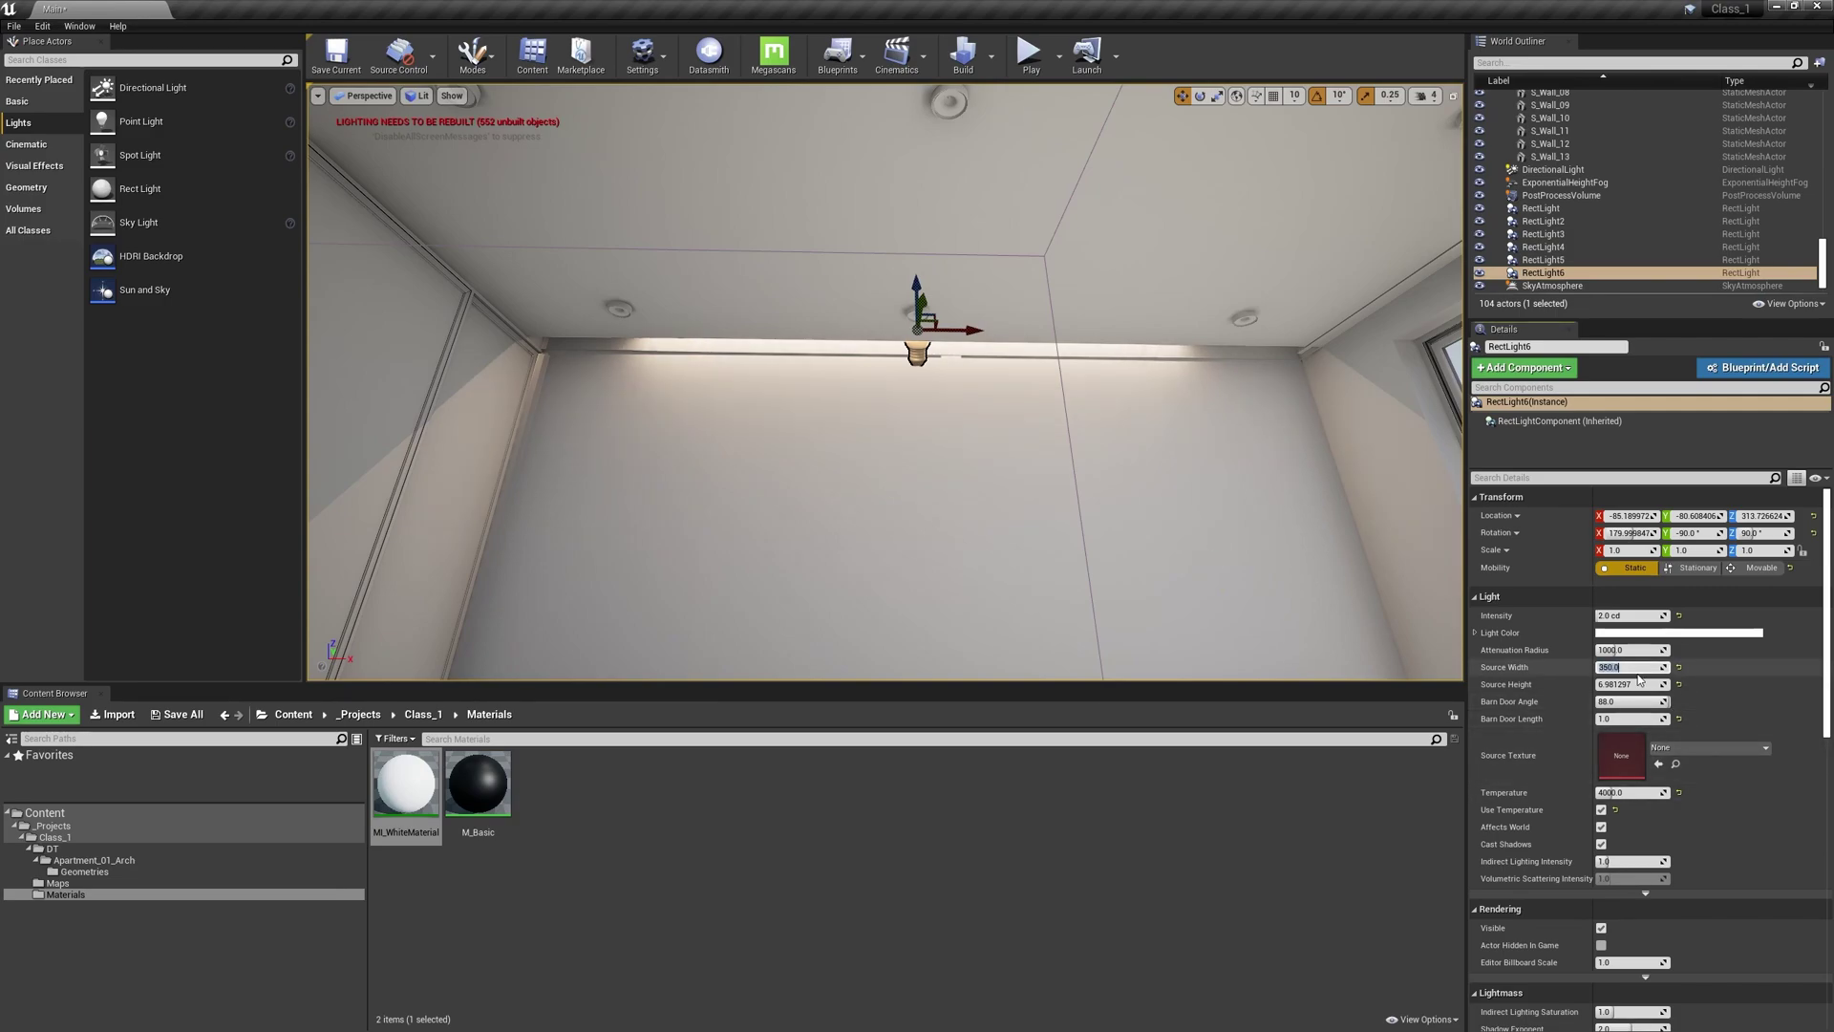
Step: Fit the rect light to the full length of the wall recess, at about X -77 with a source width of 480
drag(967, 330, 992, 330)
click(1630, 667)
text(420)
key(Return)
right_drag(993, 401, 908, 449)
drag(1018, 260, 1015, 260)
click(1630, 667)
text(480)
key(Return)
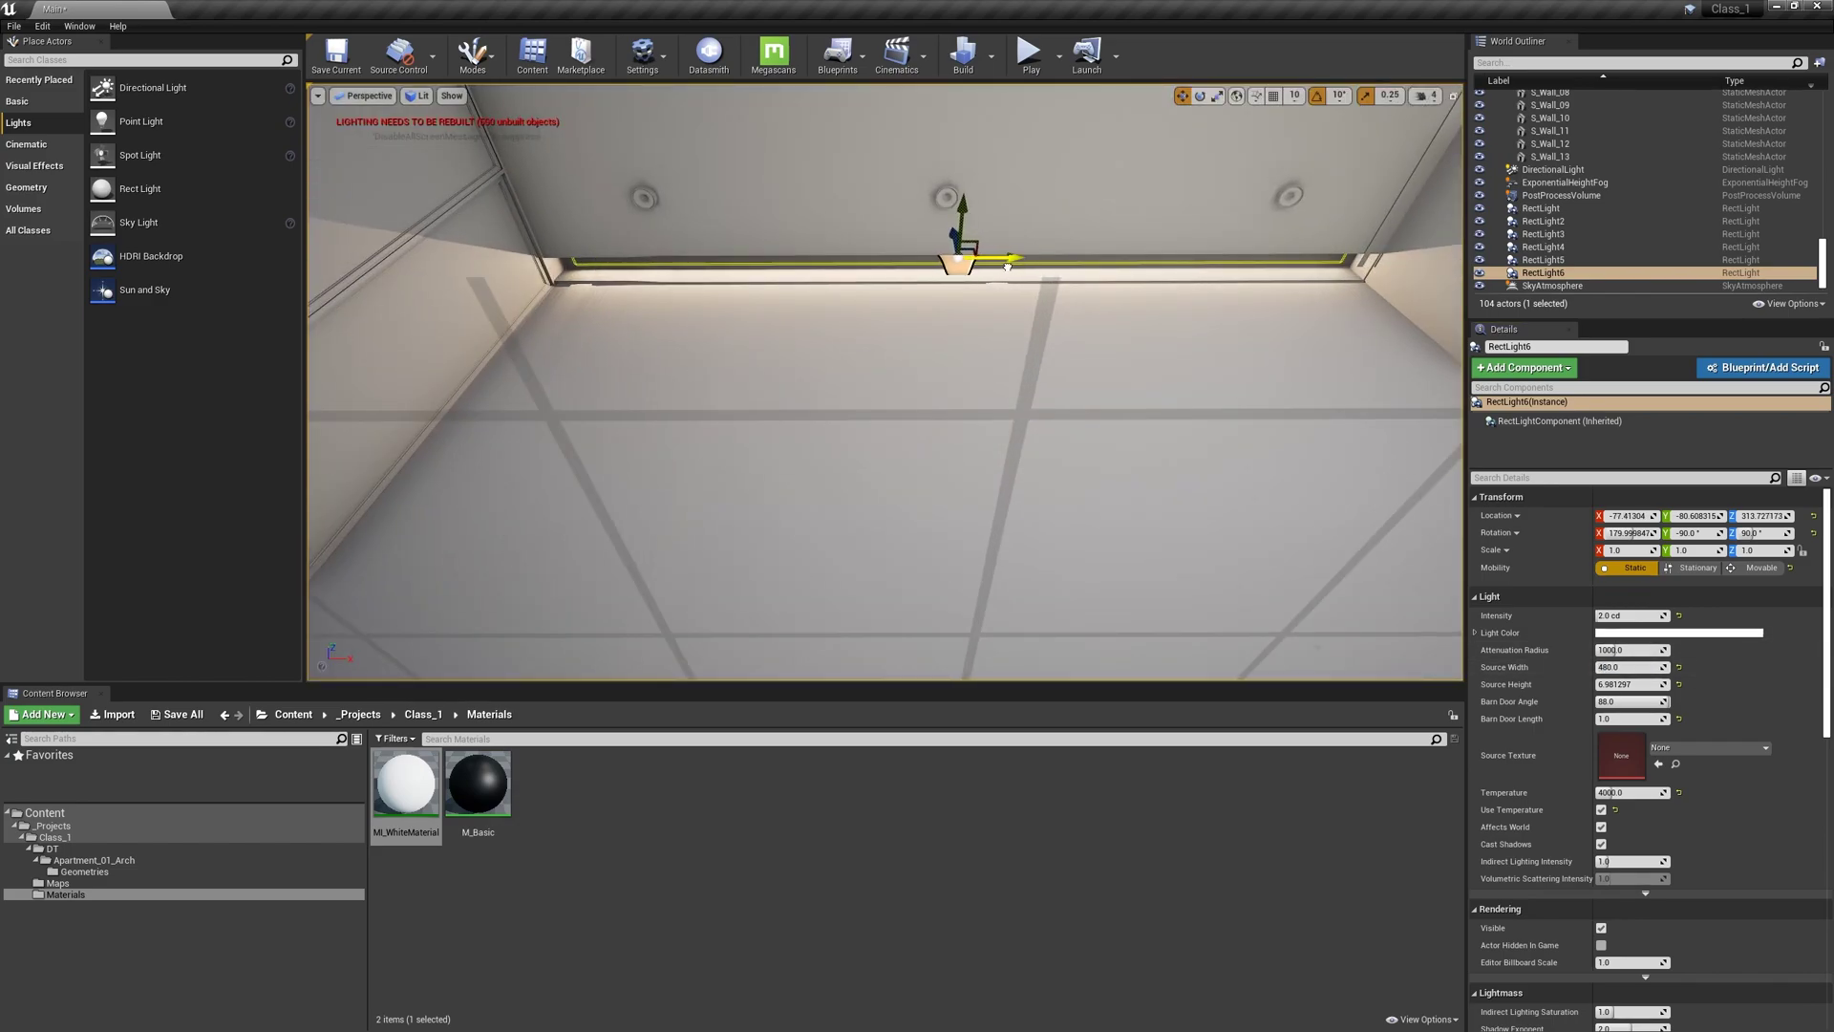
key(Escape)
Step: Rebuild the level's lighting with the new rect lights in place
right_drag(1002, 271, 1001, 271)
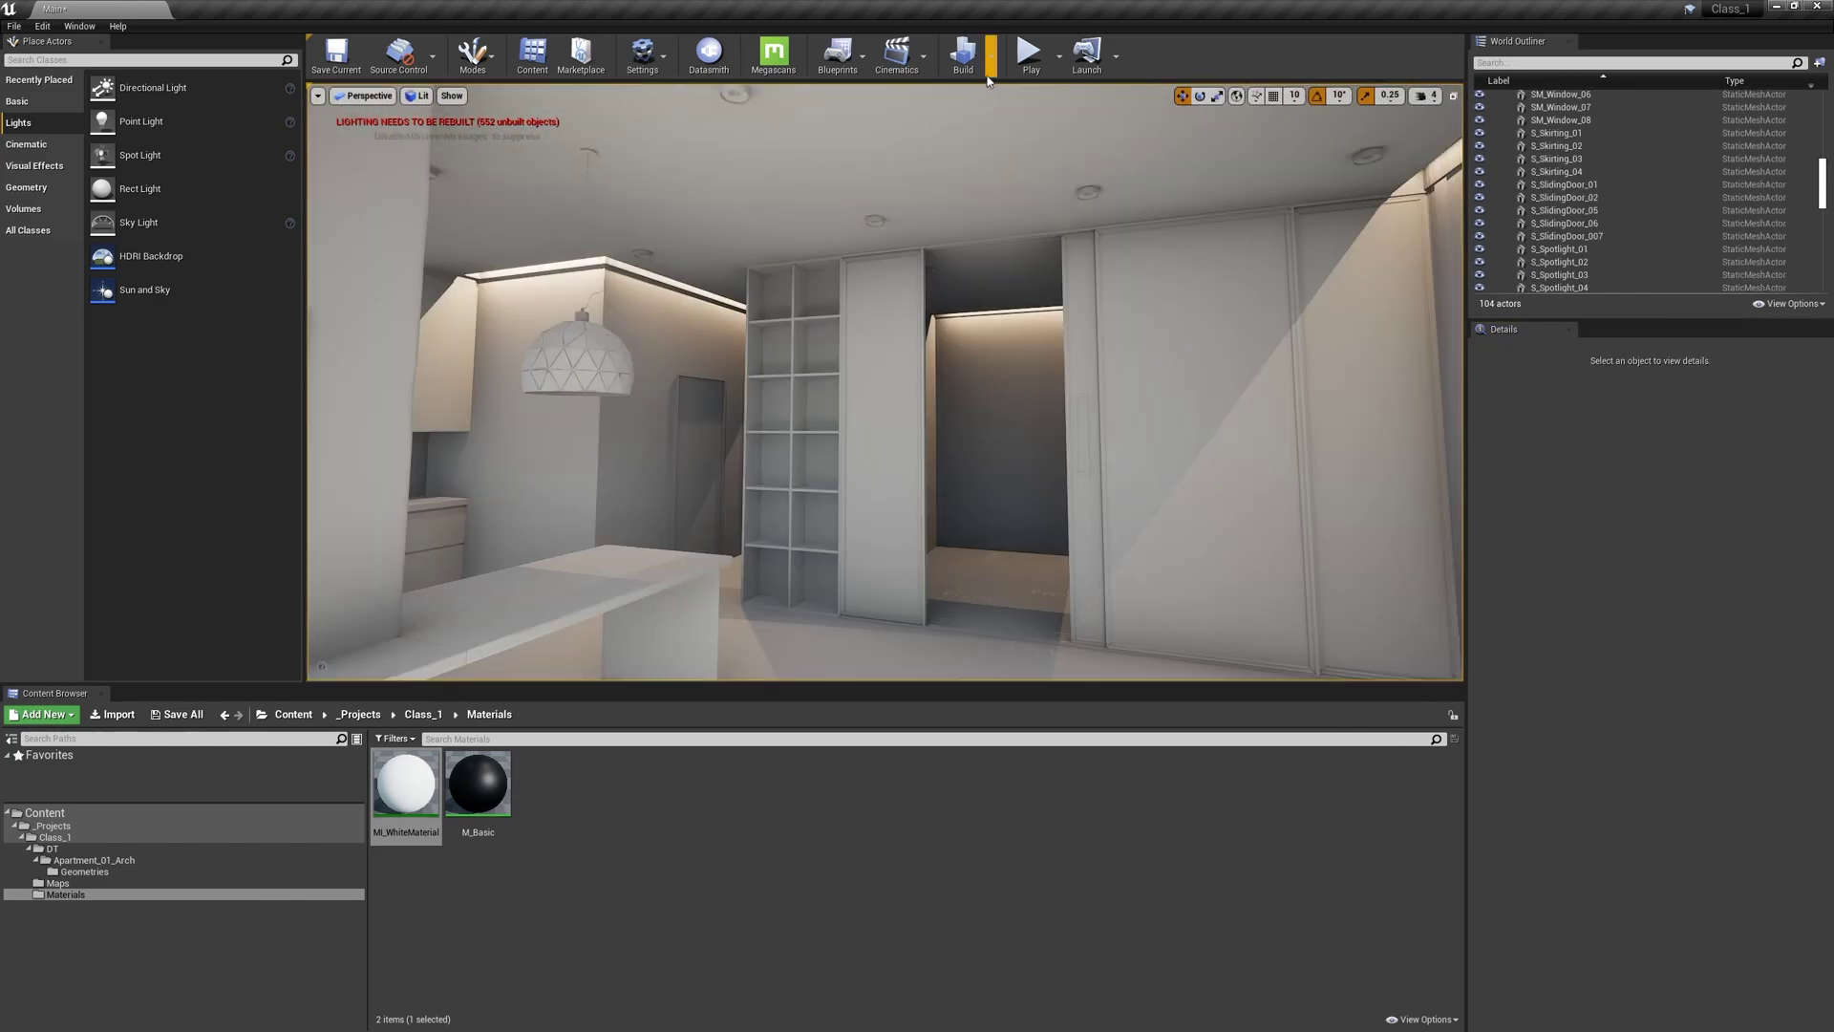
click(991, 71)
click(1024, 100)
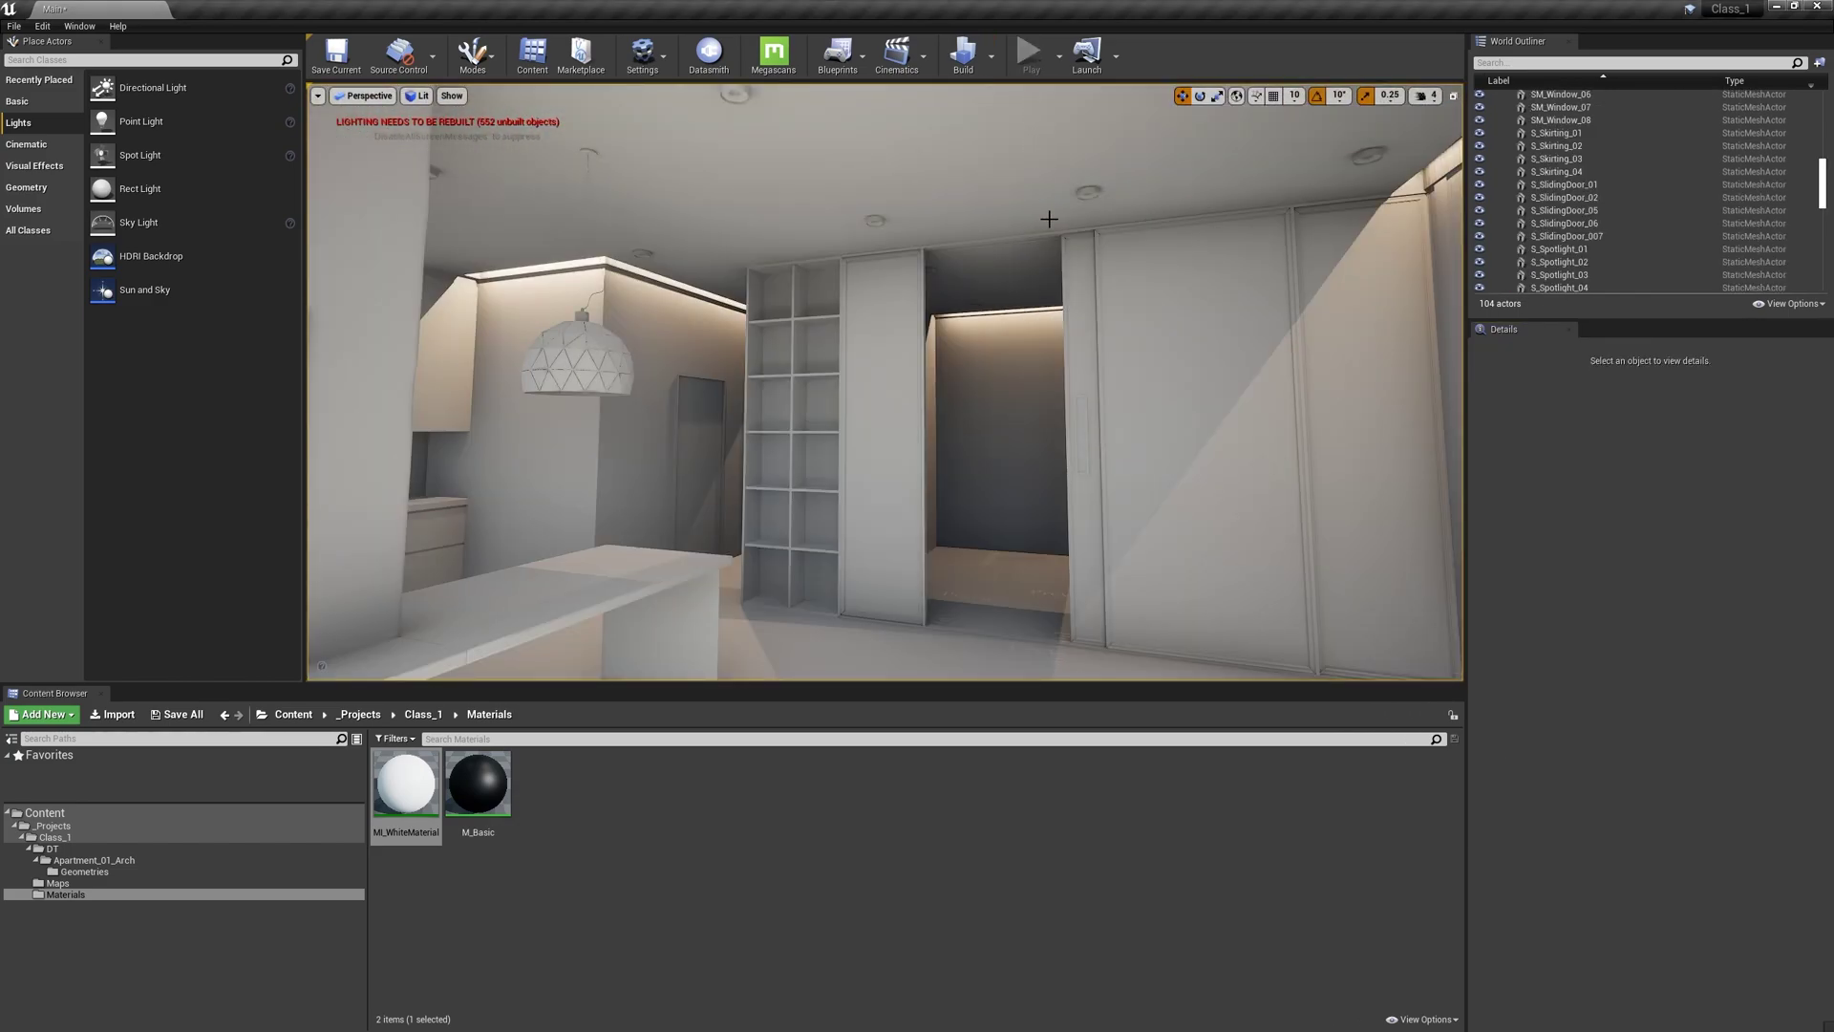